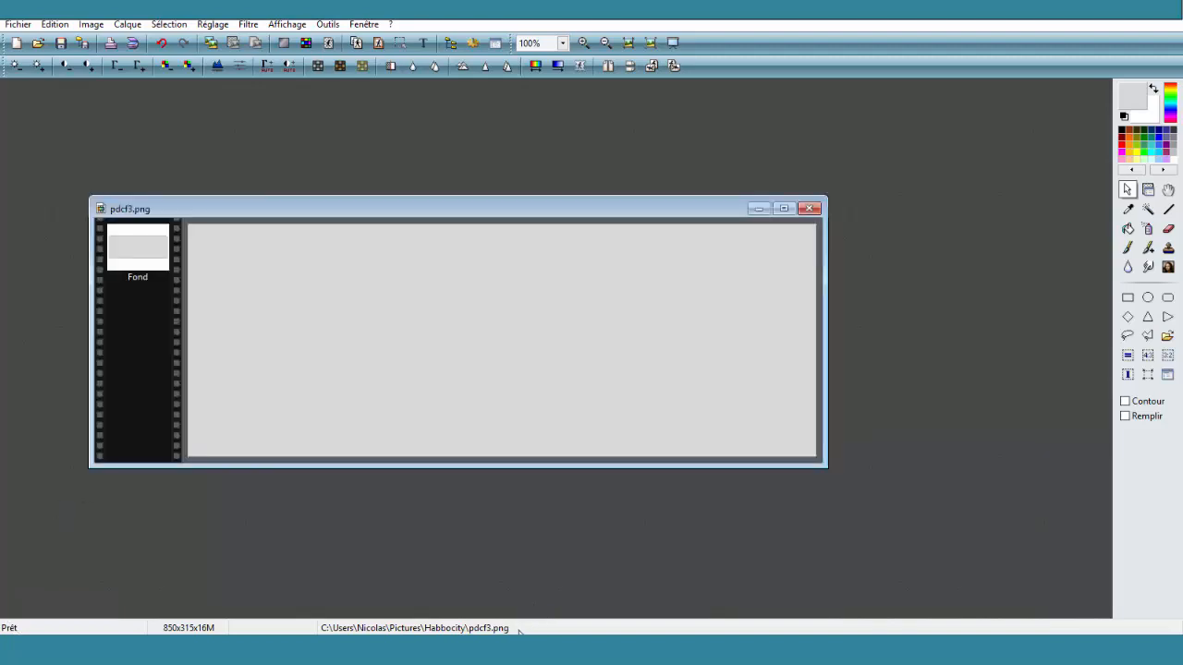
Step: Switch to the HabboCity hotel window in Chrome and bring the red-haired avatar into clear view for a screen capture
left_click(523, 648)
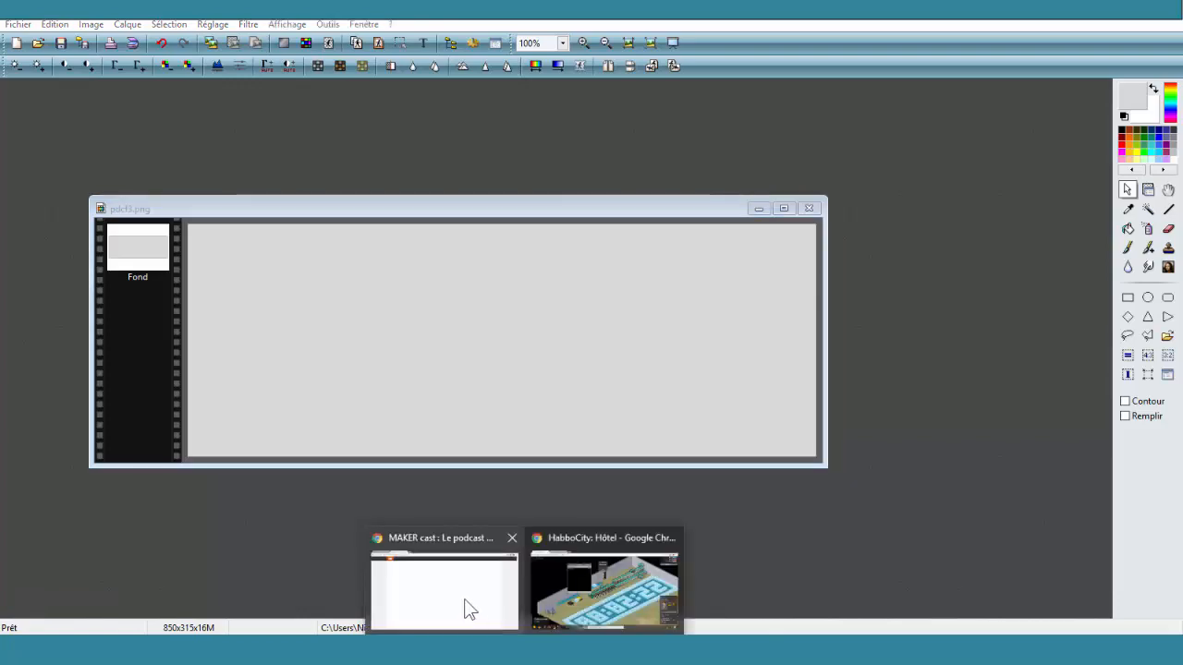
left_click(604, 590)
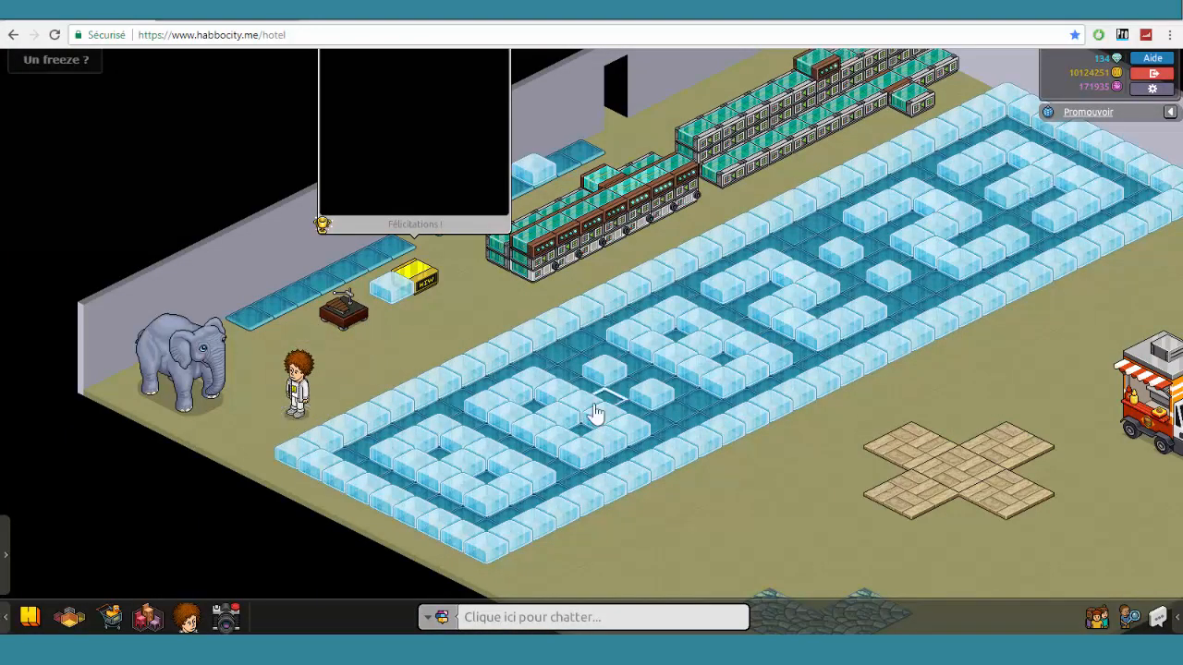
left_click_drag(672, 413, 898, 405)
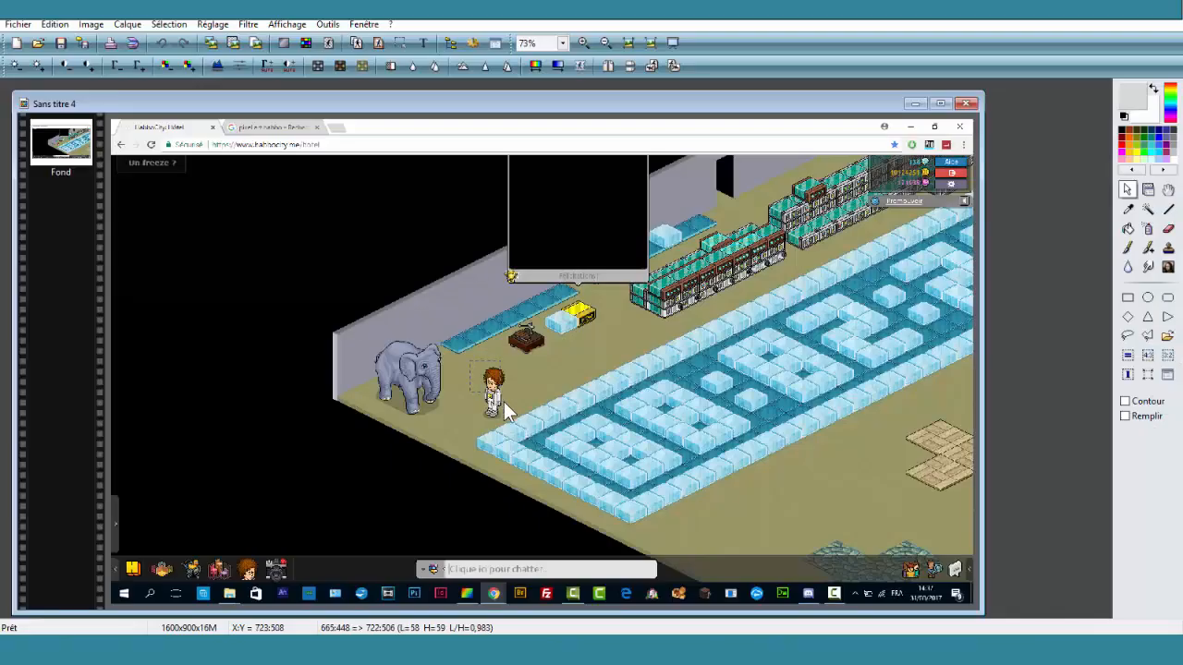
Step: Crop the pasted hotel screenshot around the red-haired avatar to about 78 × 124 px
left_click_drag(504, 402, 507, 418)
right_click(498, 411)
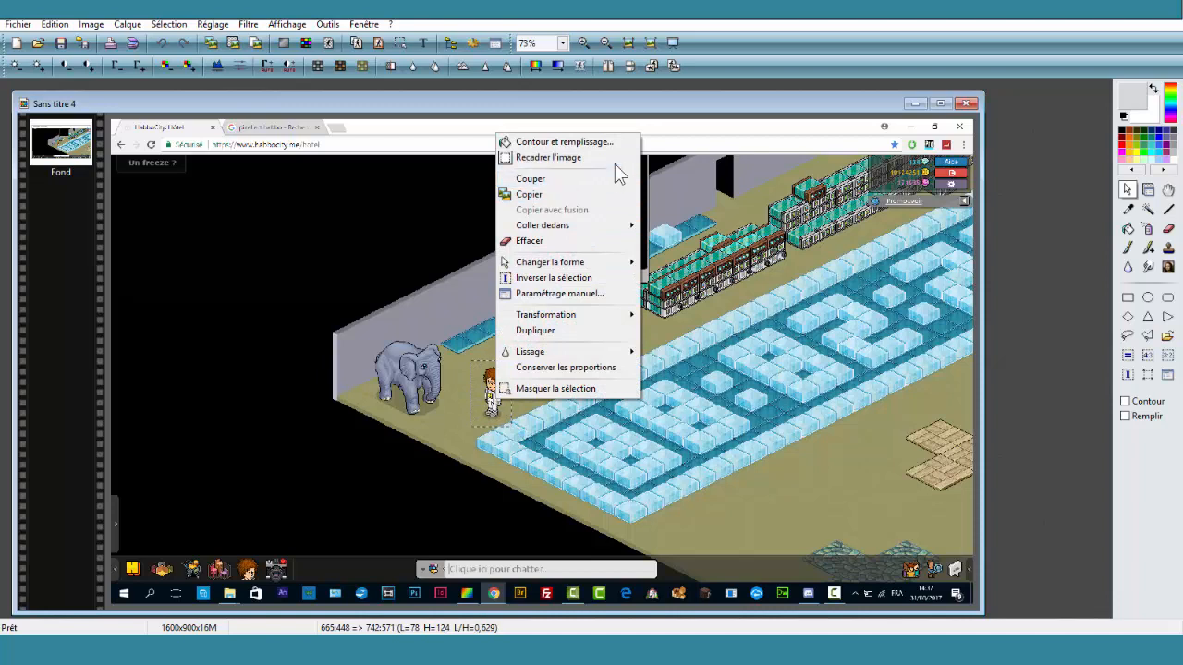
left_click(614, 161)
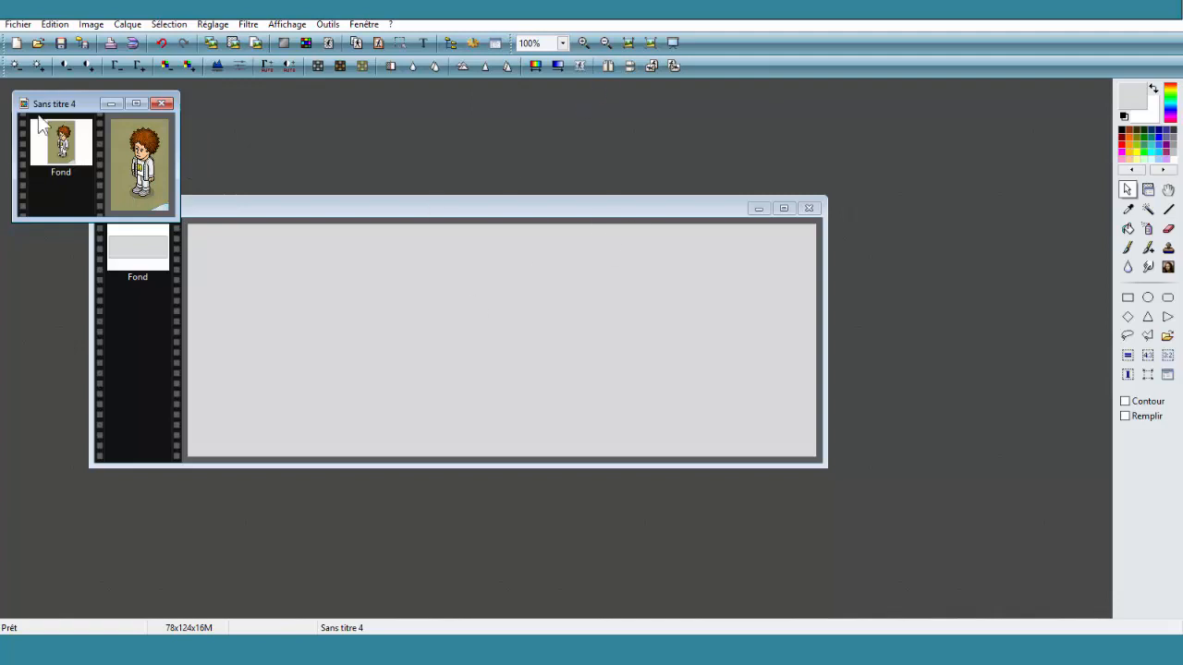
Step: Crop the avatar image more tightly around the figure to about 62 × 108 px, excluding the ice block corner
left_click_drag(56, 103, 447, 126)
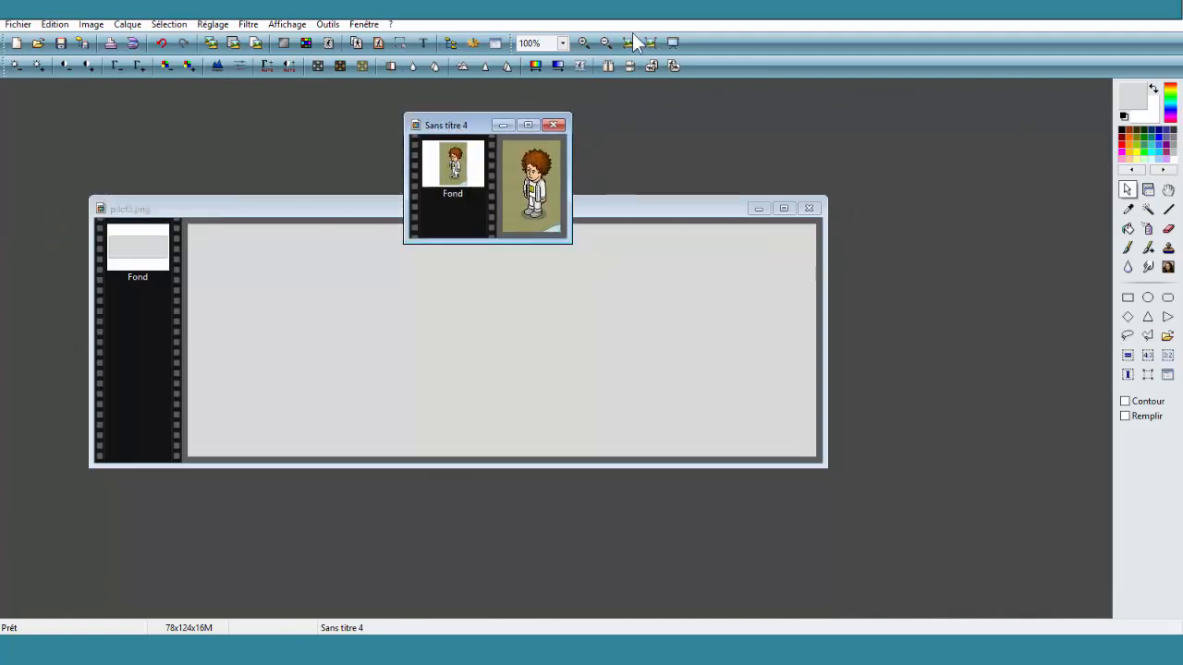
left_click(583, 43)
left_click(583, 42)
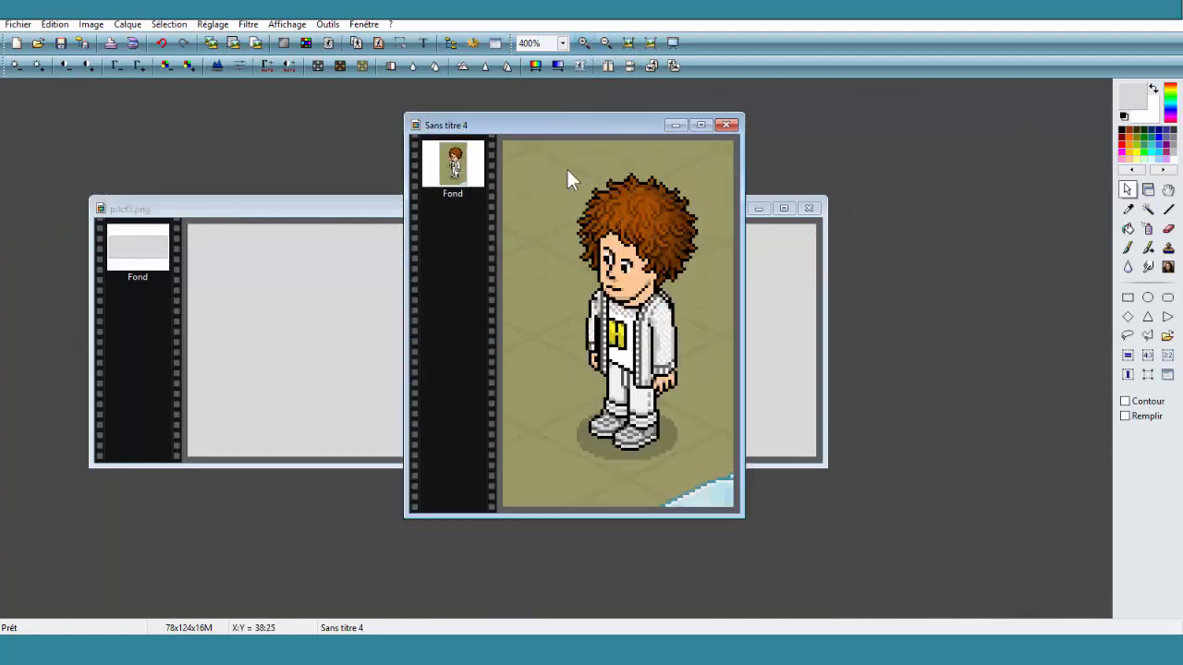
left_click_drag(545, 153, 726, 474)
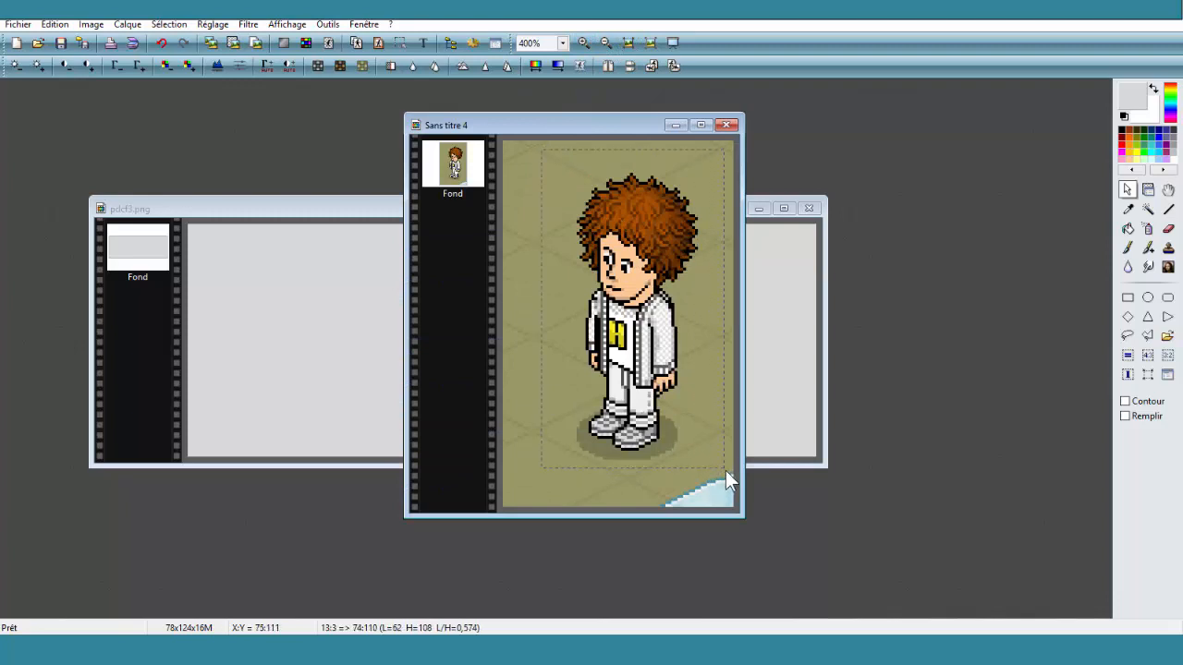
right_click(684, 352)
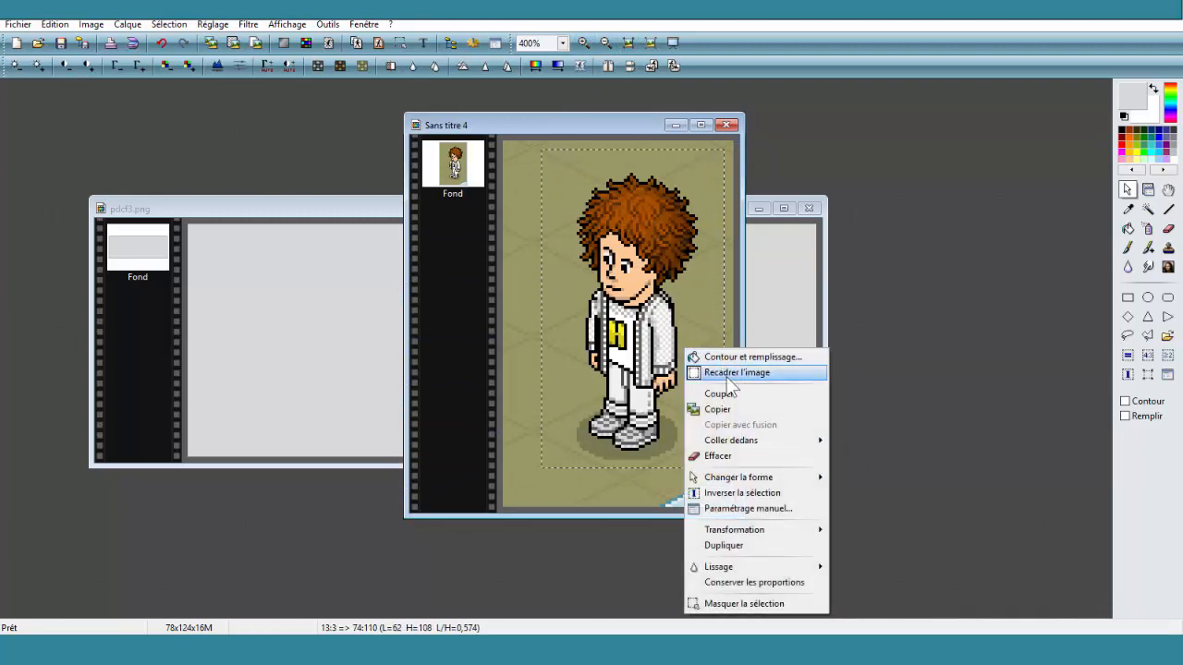
left_click(716, 373)
Step: Fill the olive floor and shadow around the avatar with bright green, using a fill tolerance of 50
left_click(1127, 228)
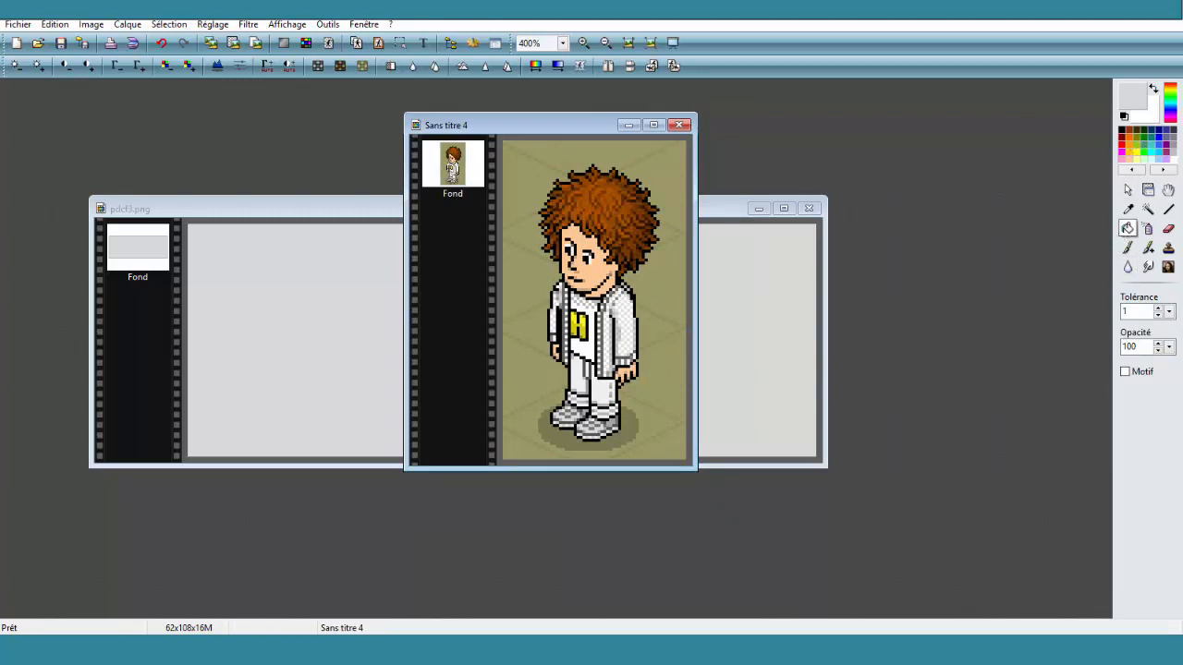
left_click(1145, 149)
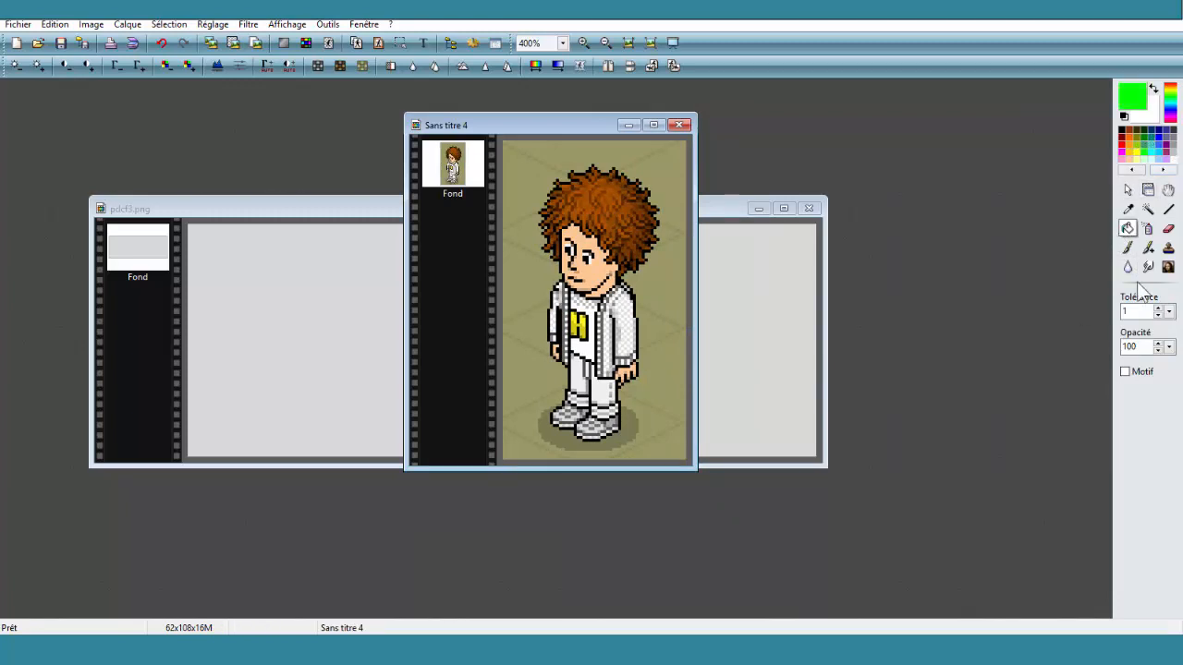
left_click(1131, 313)
left_click(674, 277)
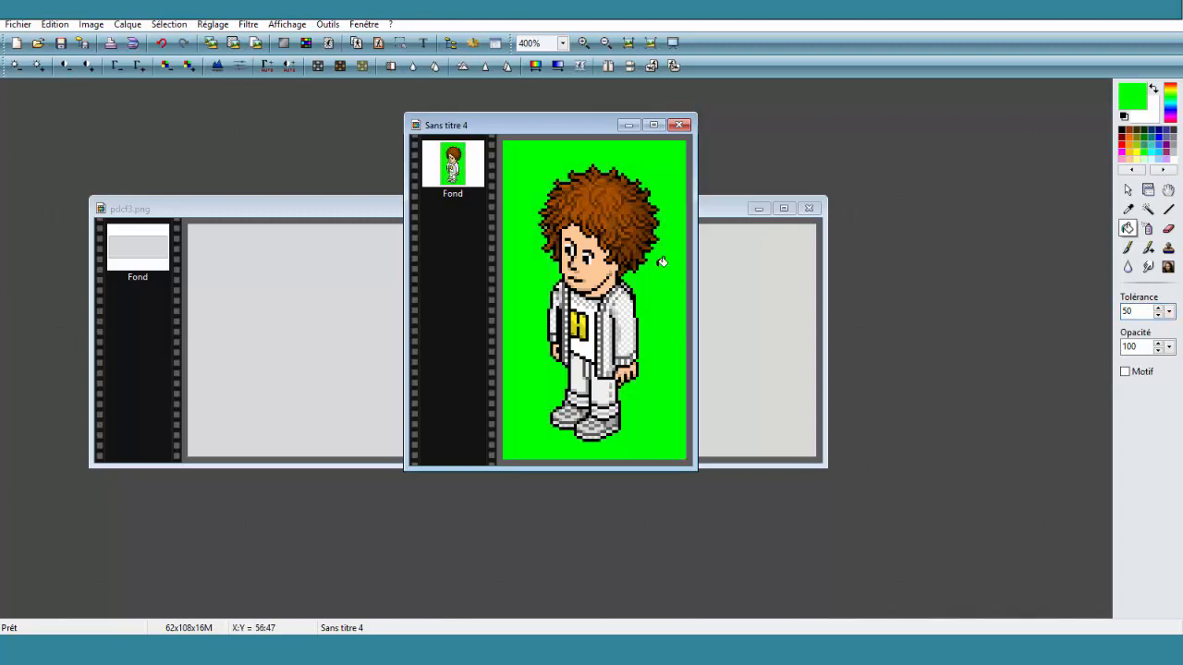
left_click(584, 43)
left_click(584, 42)
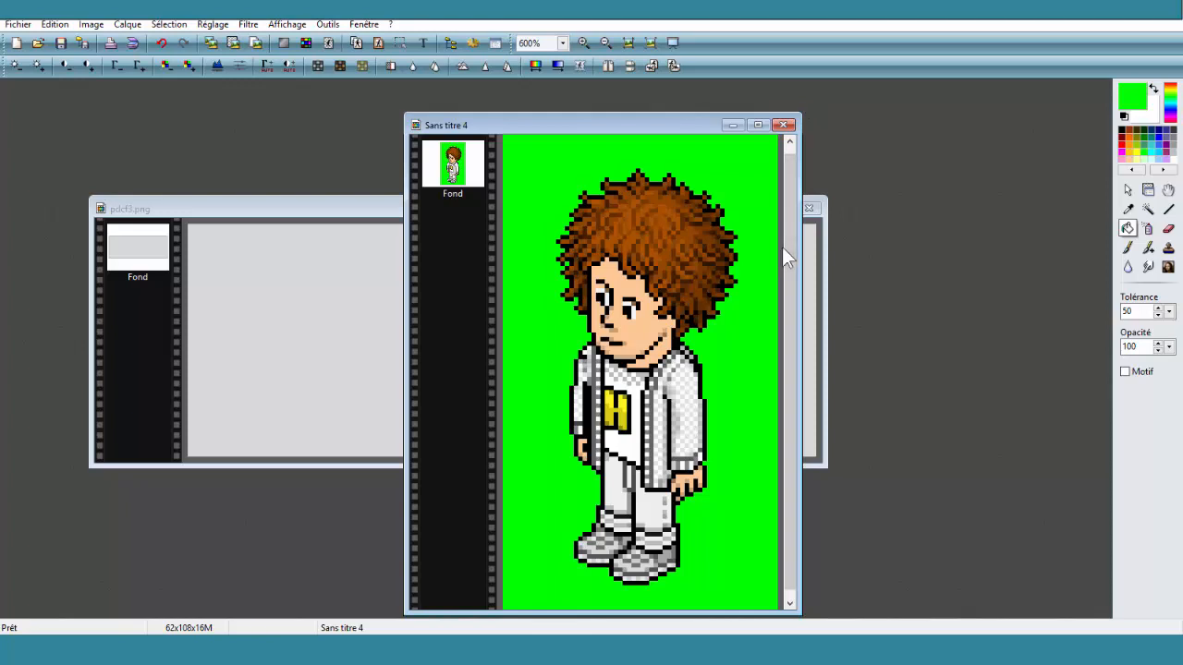
scroll(780, 319, "down", 1)
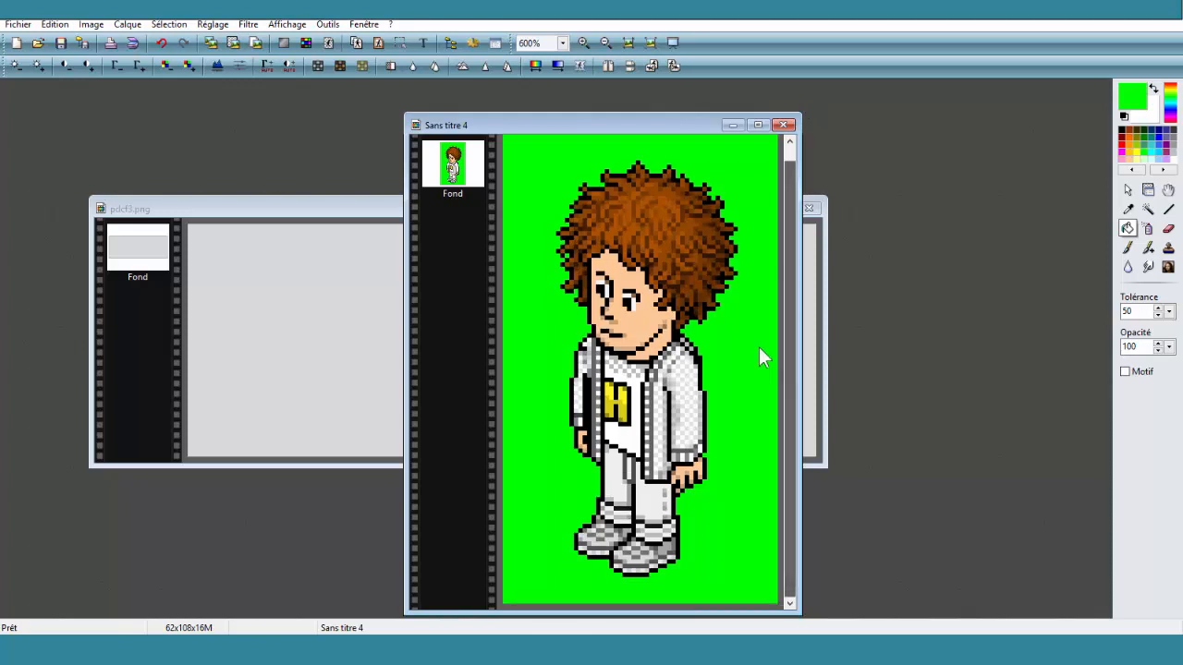
left_click(606, 47)
left_click(606, 46)
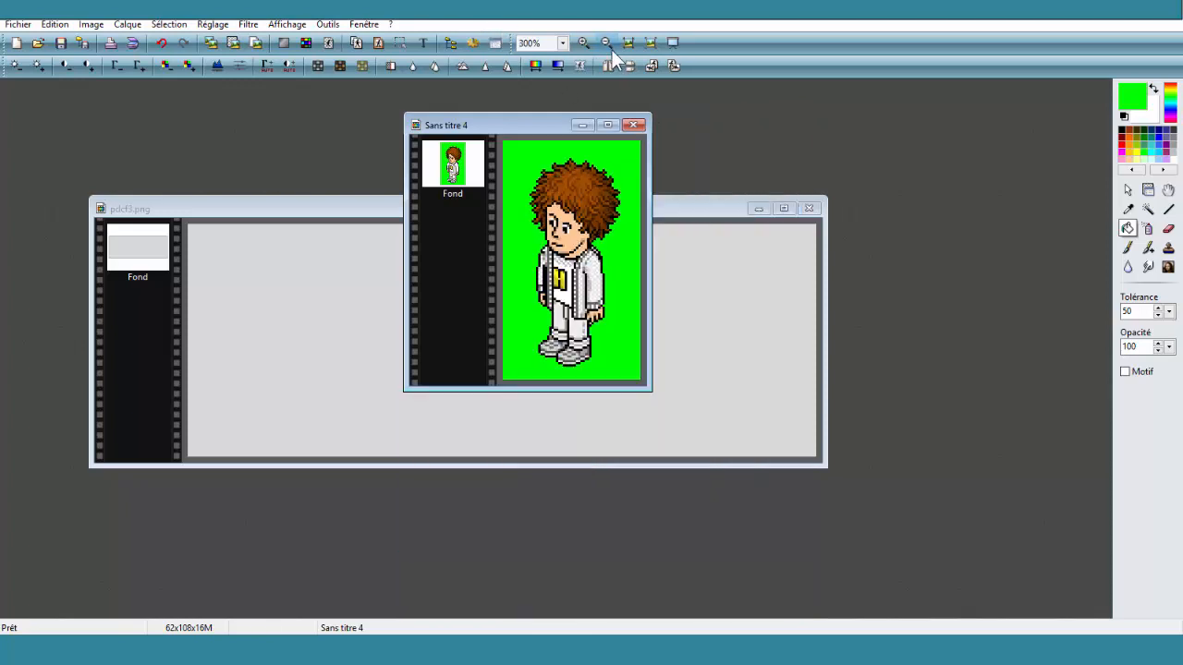
left_click(608, 47)
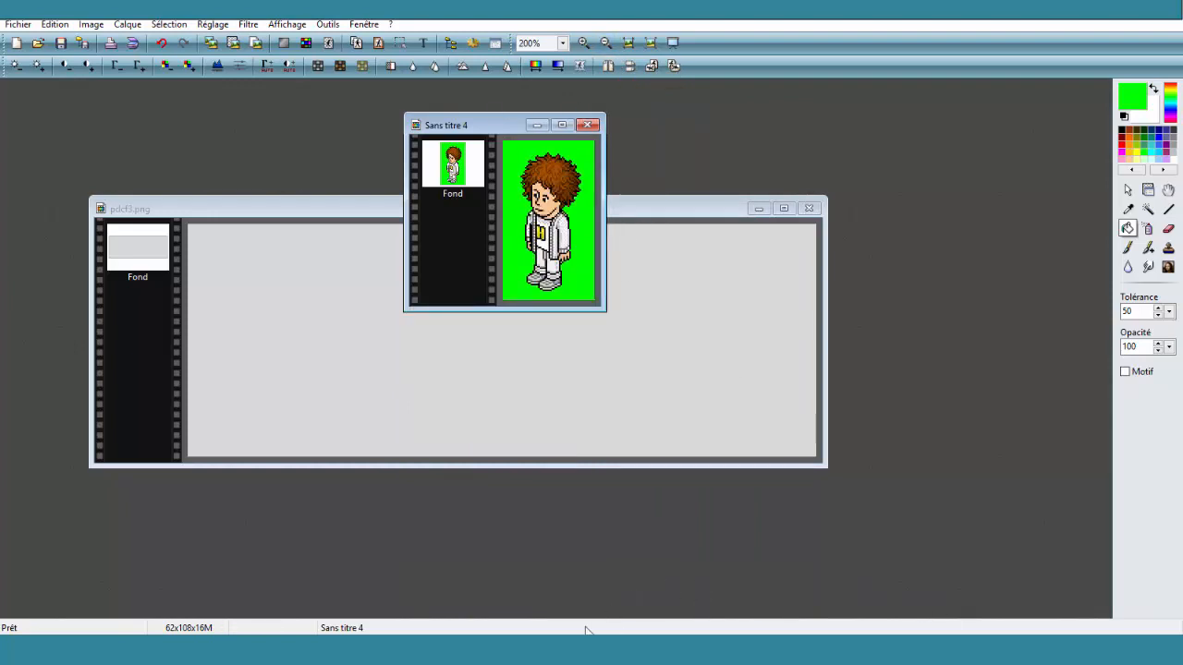
Step: Switch to Chrome and show the Google Images results for "pixel art habbo"
mouse_move(527, 650)
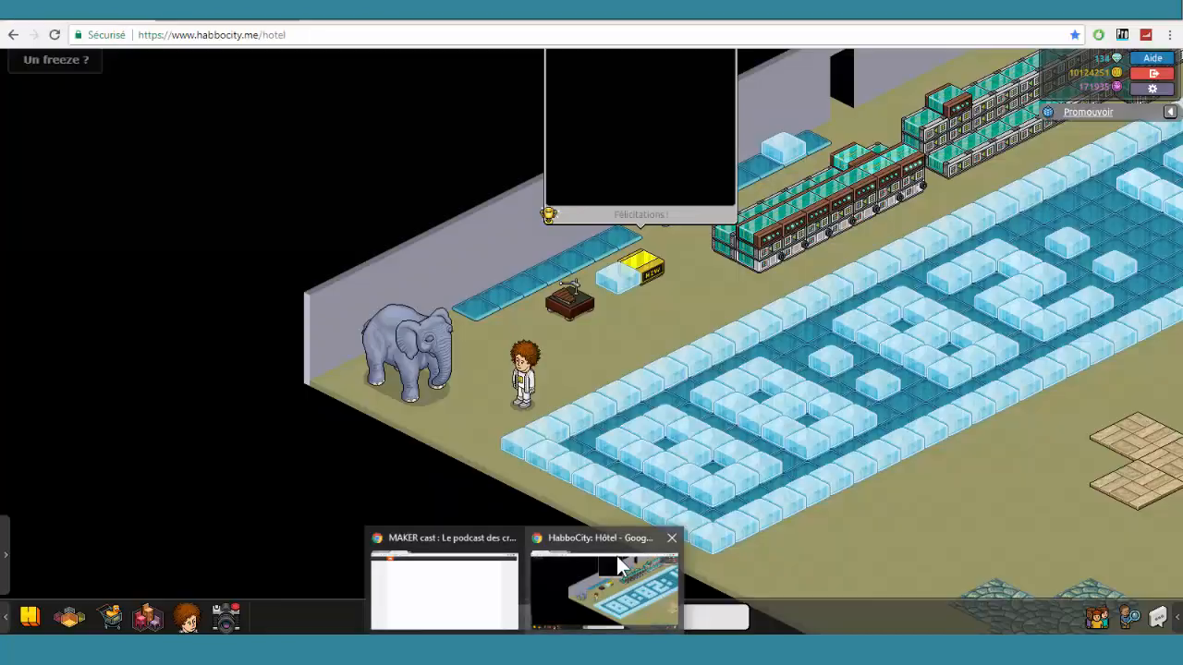
left_click(616, 556)
left_click(231, 8)
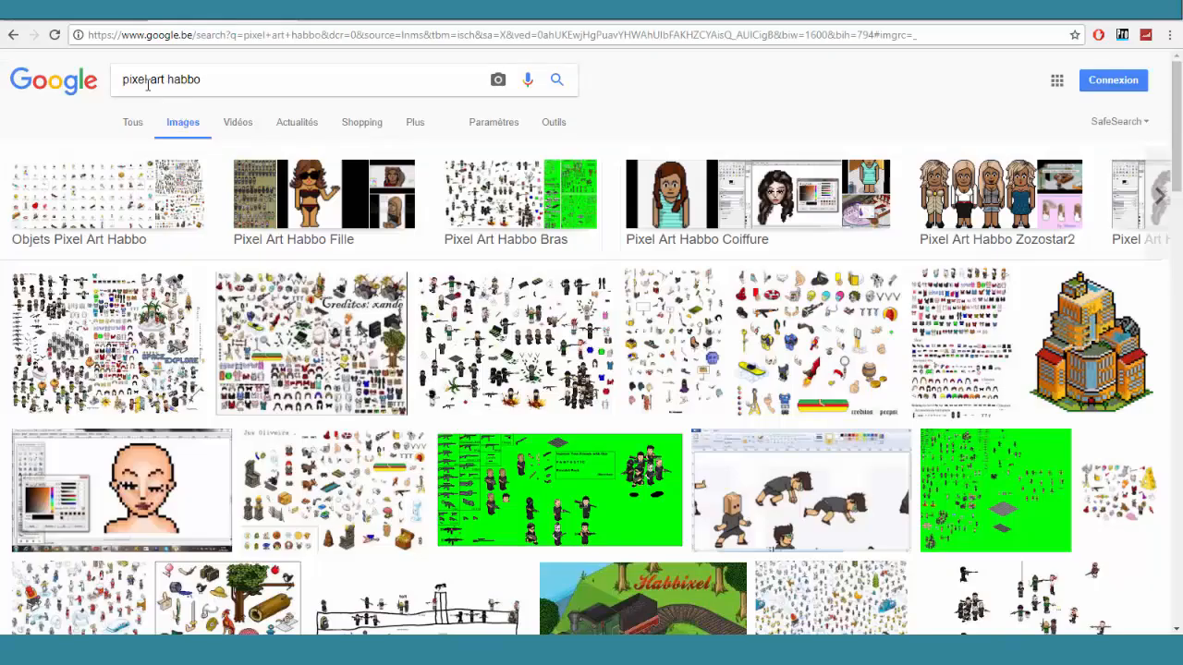
left_click_drag(128, 80, 258, 83)
left_click(231, 80)
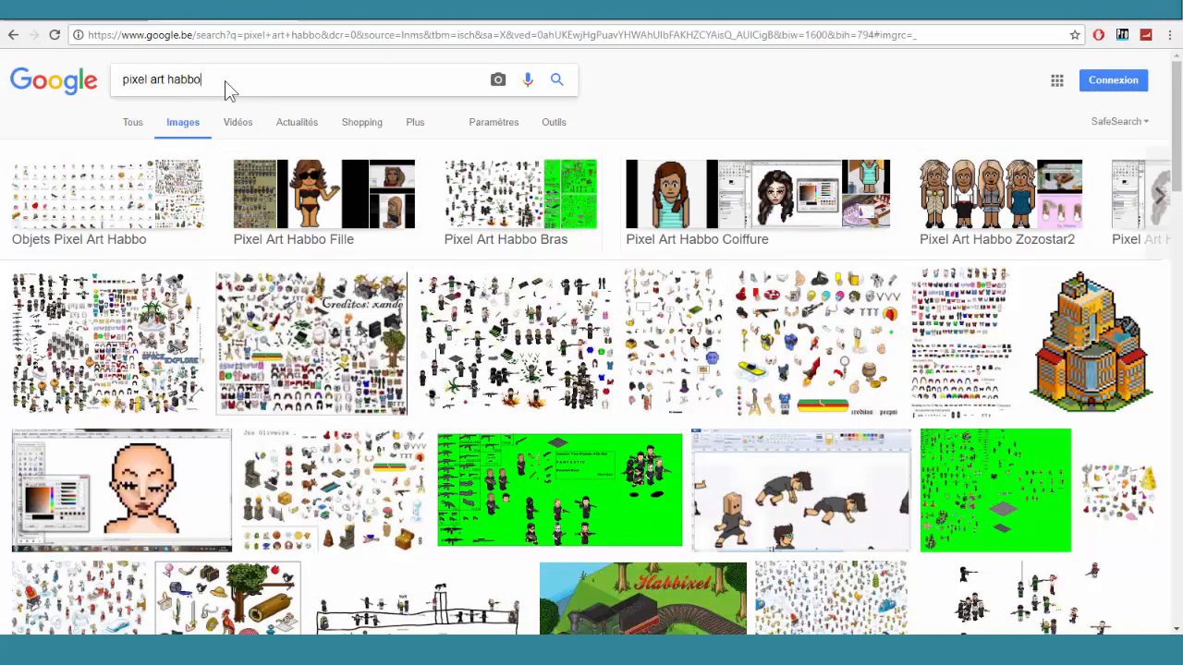
Step: Preview several Habbo sprite sheets in the results and open the 1365 × 985 "Le Pixel Art" sheet at full size
left_click(792, 305)
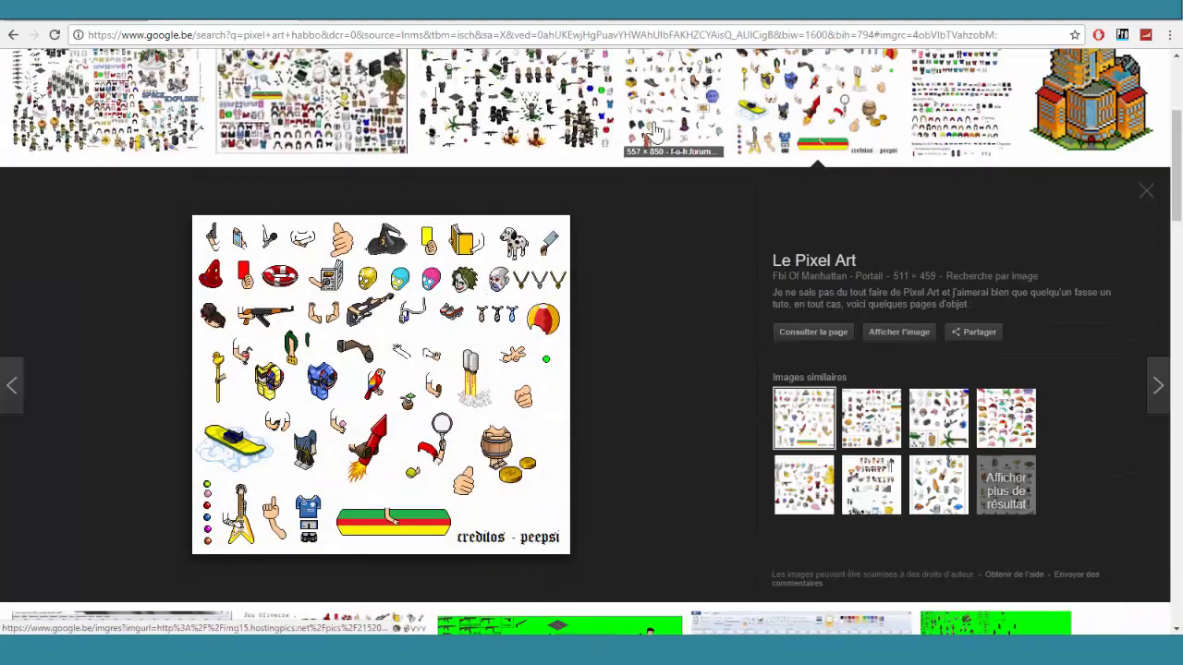
left_click(654, 134)
left_click(347, 134)
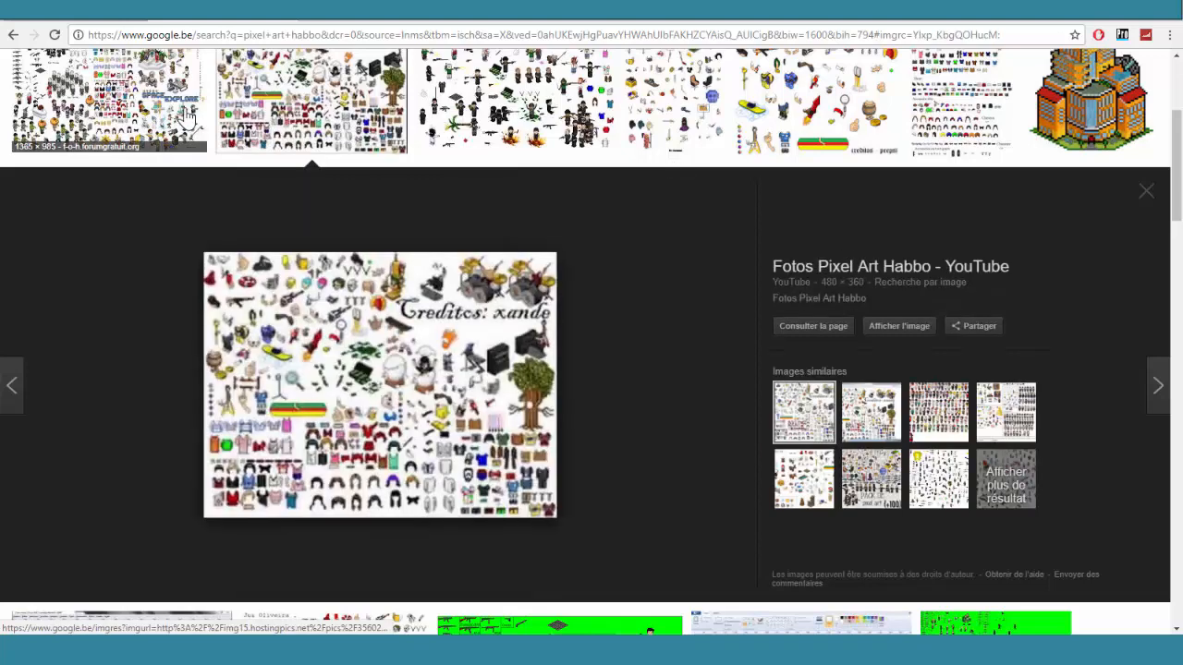
left_click(144, 103)
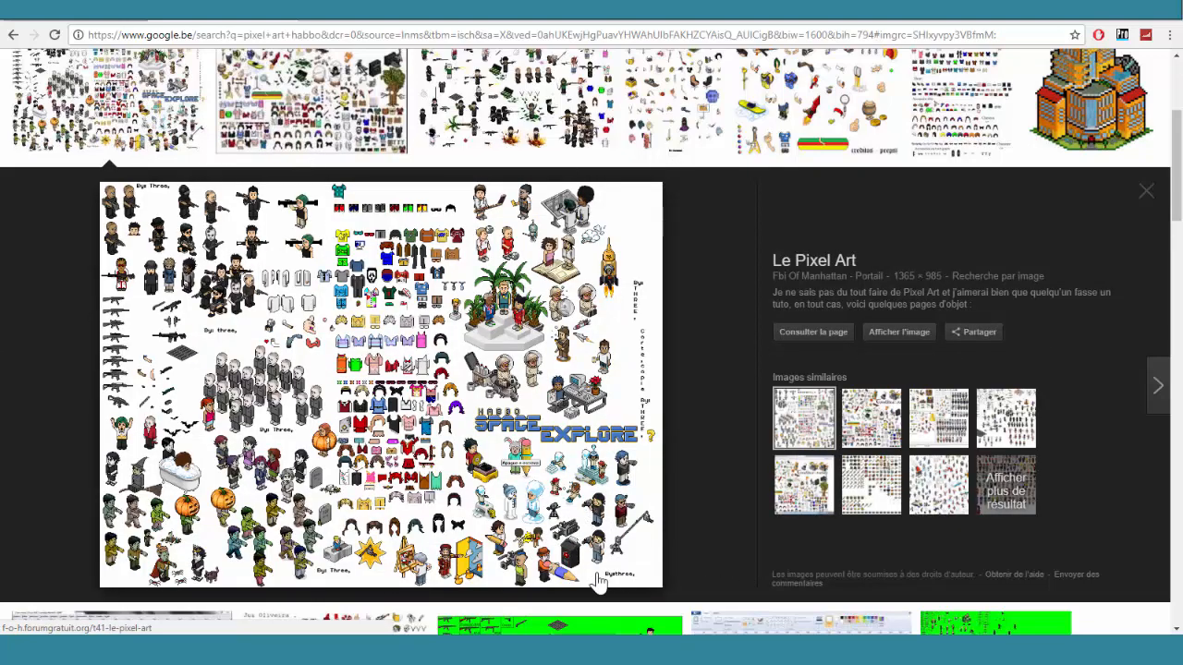
left_click(915, 343)
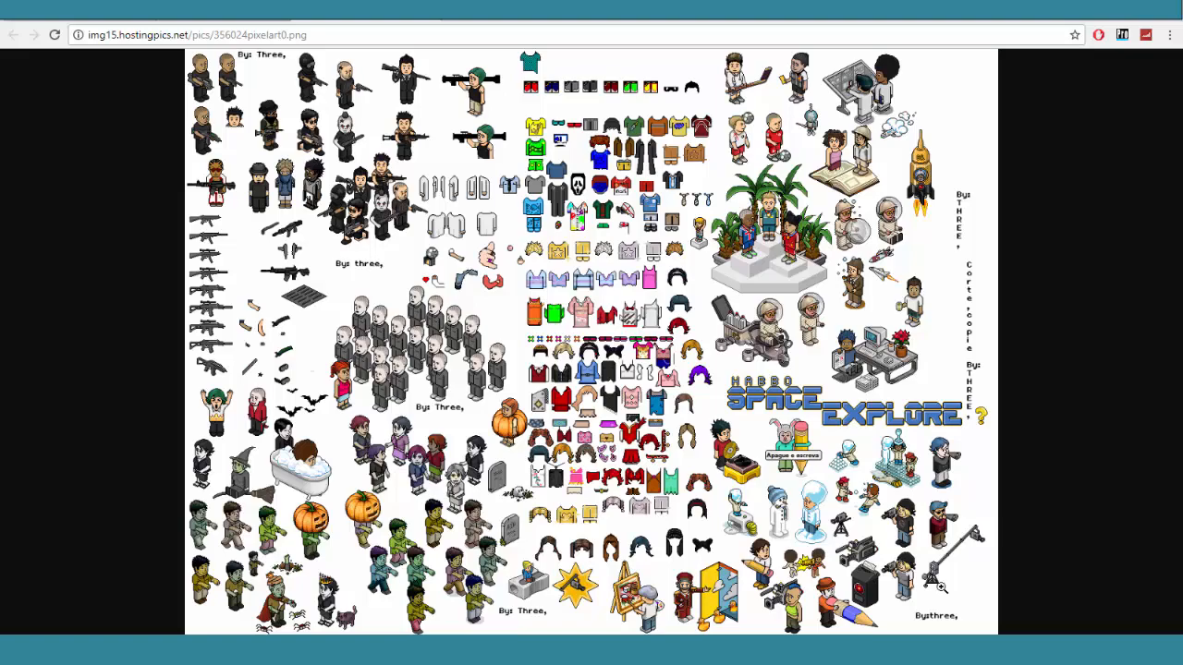
Step: Look over the full-size sprite sheet and copy the image
left_click(939, 586)
scroll(1159, 278, "down", 1)
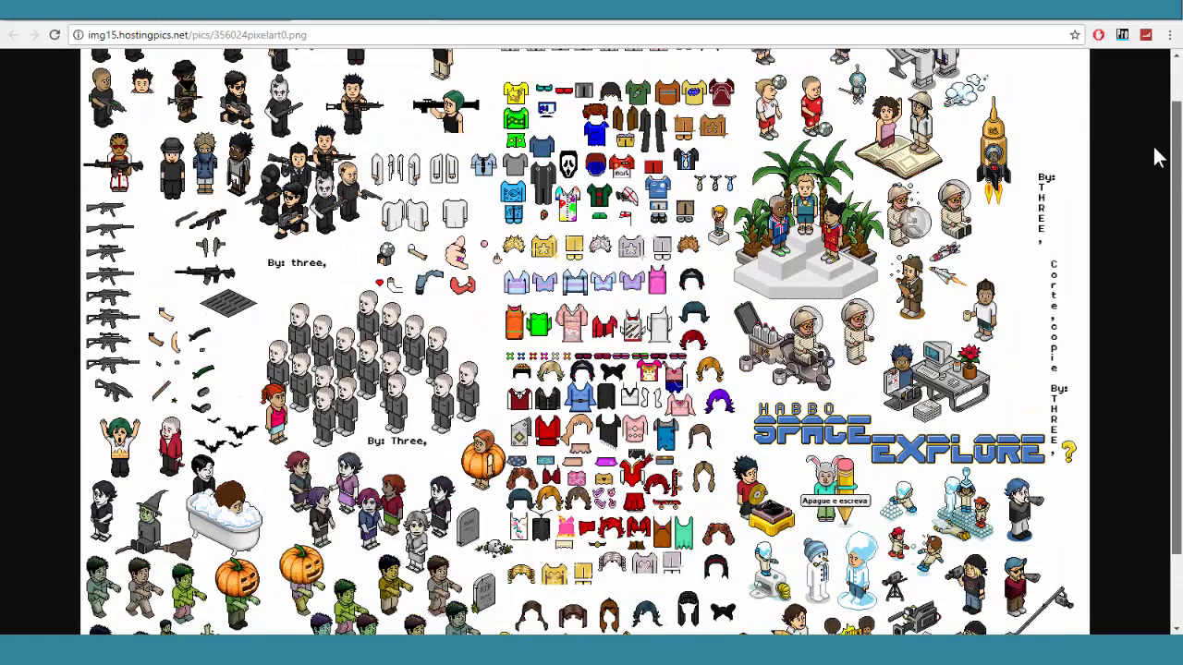
scroll(1150, 152, "down", 2)
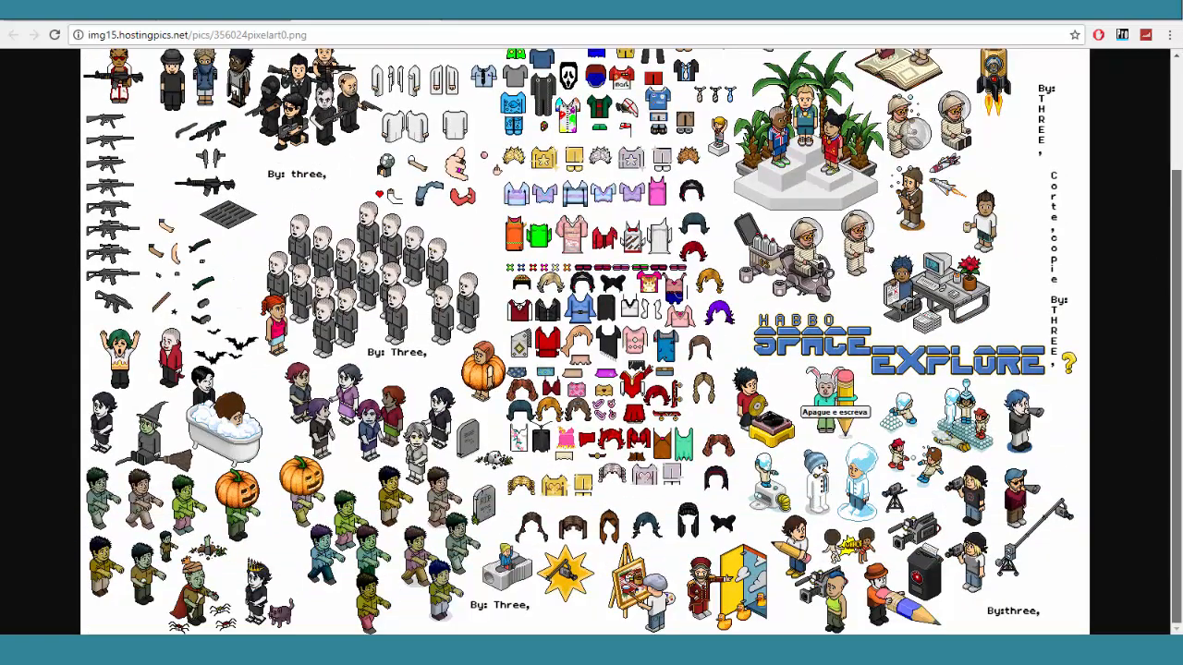
right_click(661, 351)
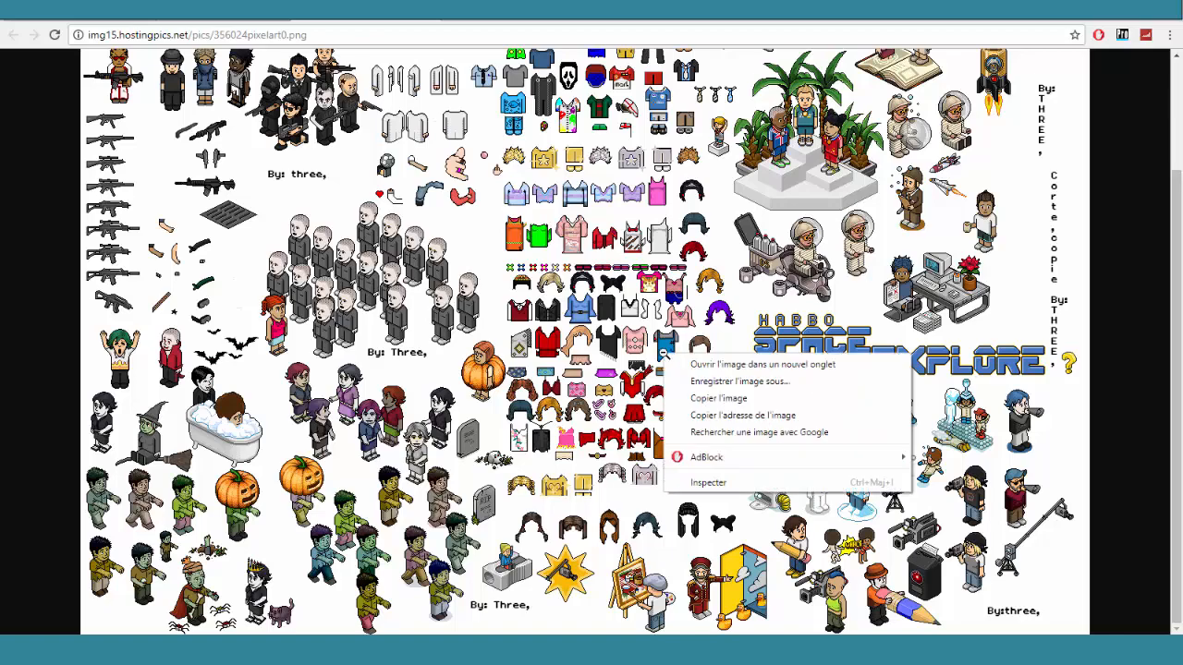
left_click(745, 407)
Step: Switch back to PhotoFiltre and paste the copied sprite sheet as a new image
left_click(568, 648)
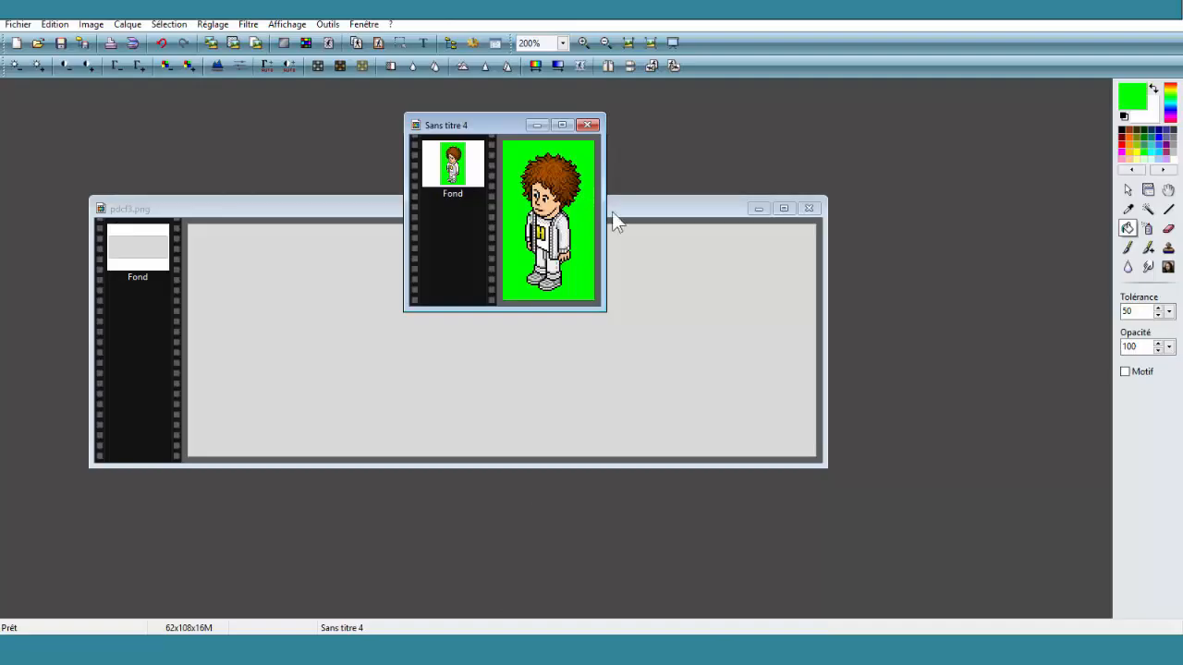
right_click(934, 140)
left_click(970, 179)
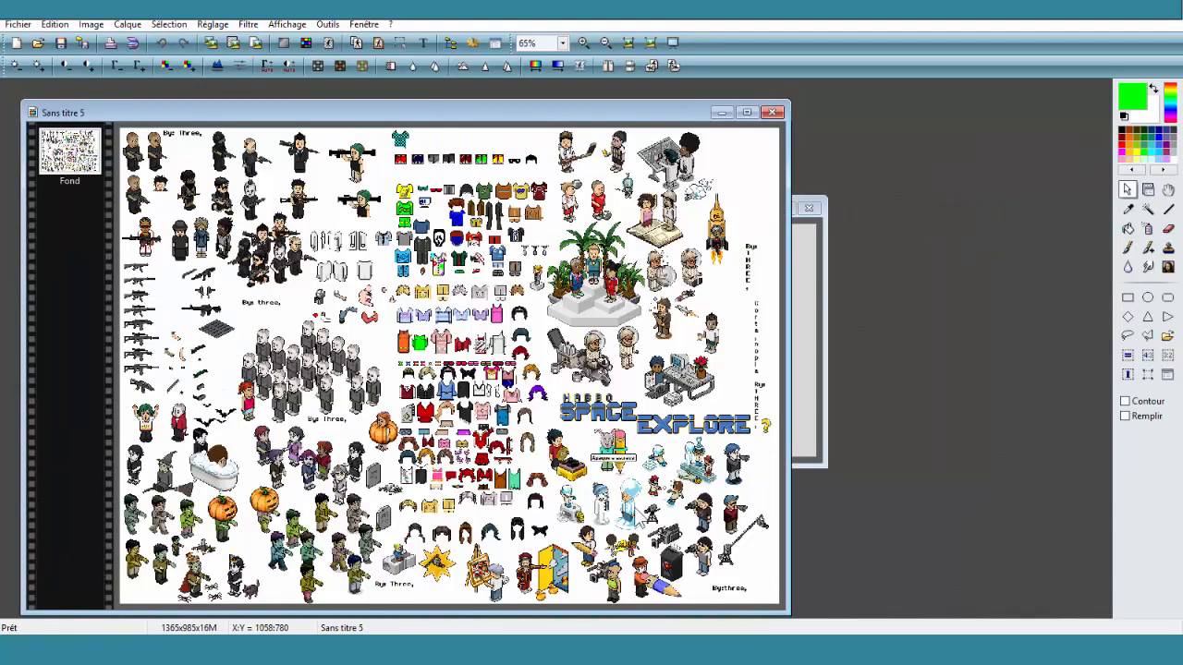
Step: Crop the sprite sheet to its lower-right area of about 428 × 291 px and move its window clear of the banner image
left_click_drag(611, 462, 778, 603)
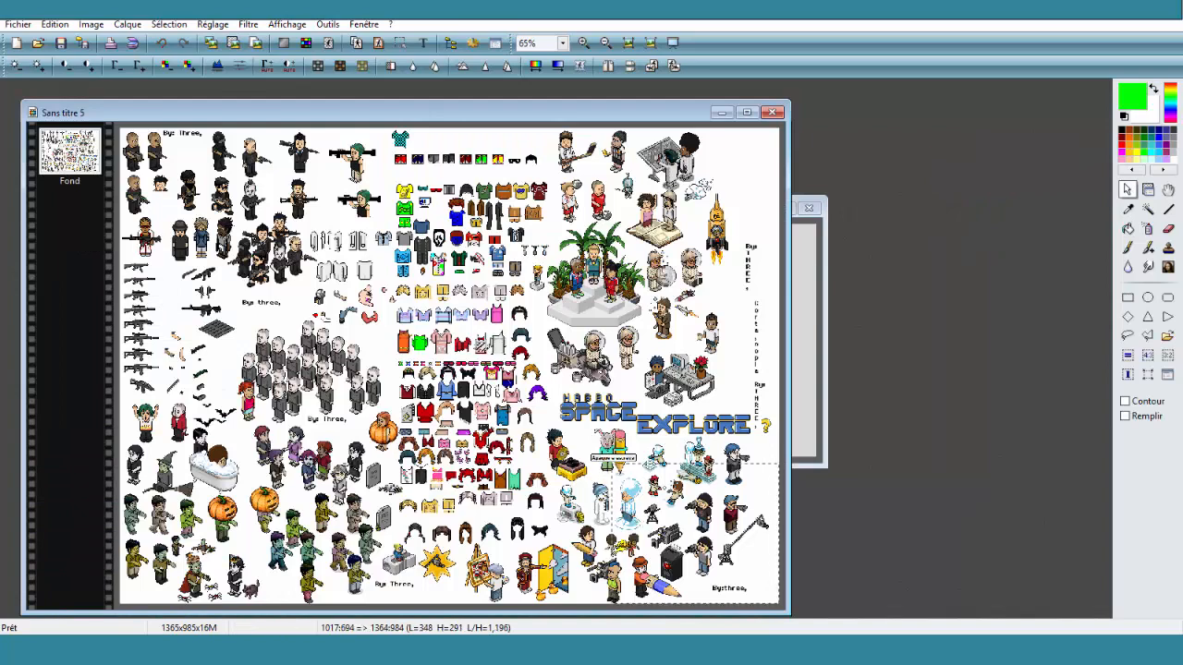
right_click(689, 513)
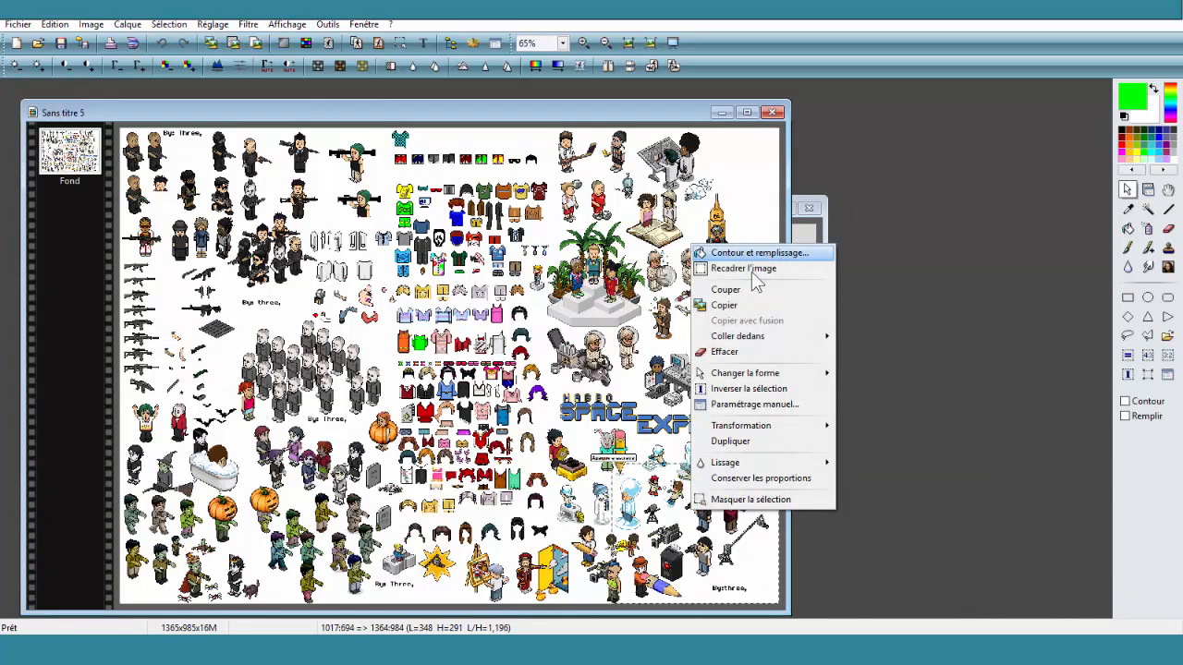
left_click(631, 529)
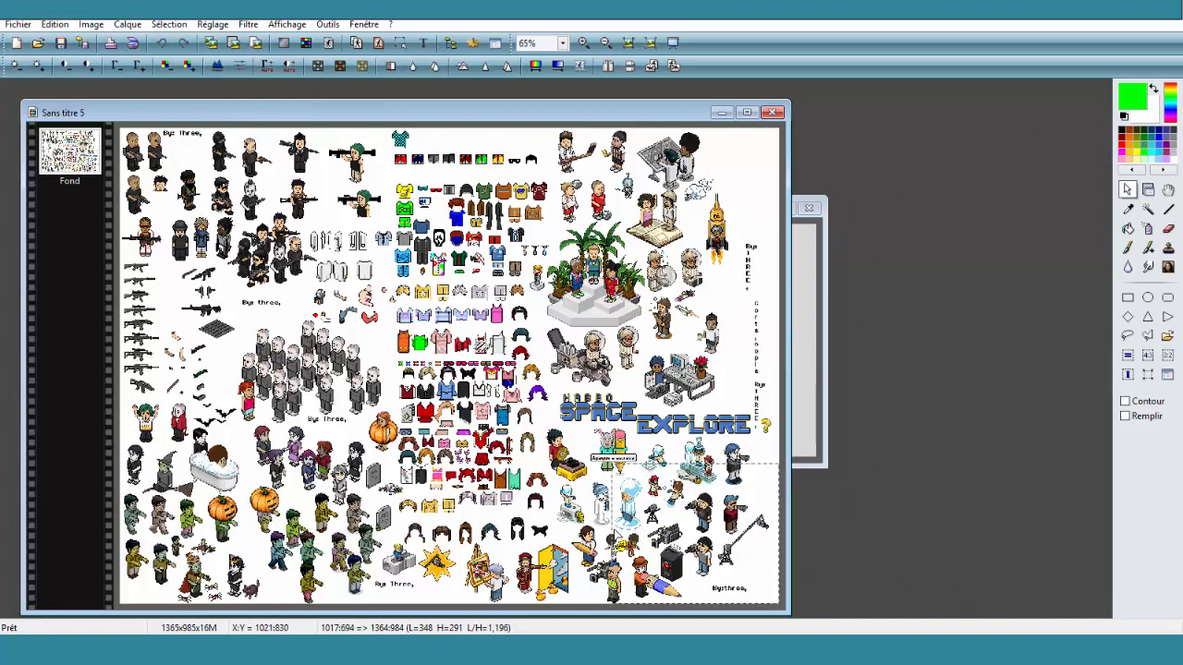
left_click_drag(612, 535, 573, 534)
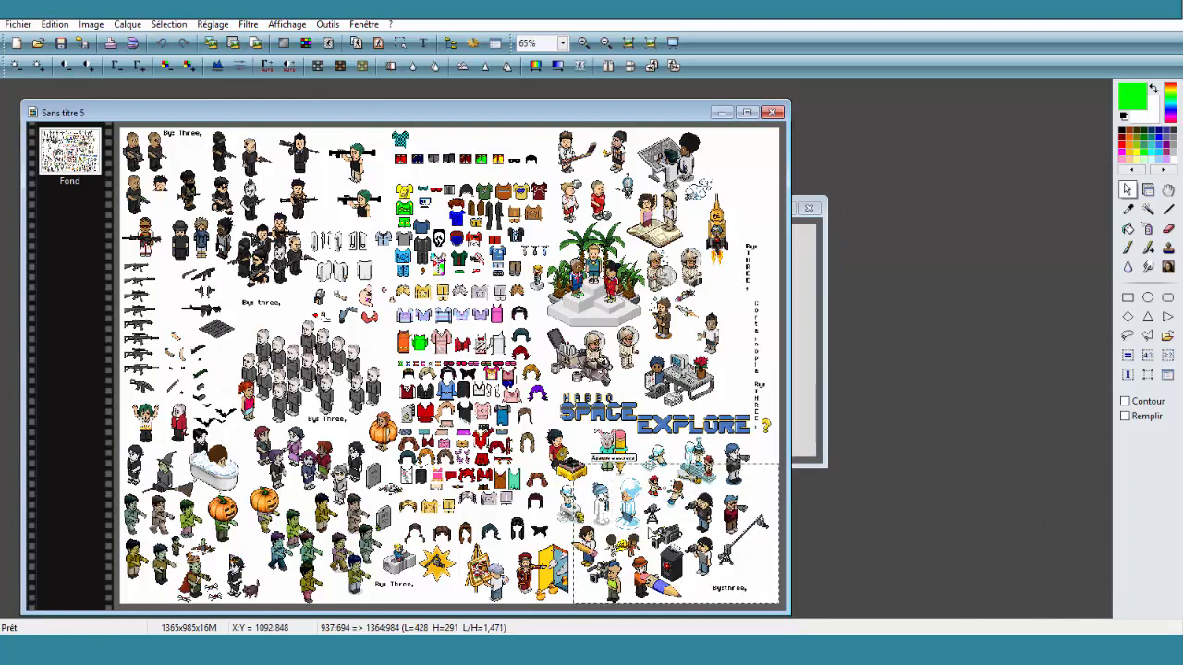
right_click(647, 525)
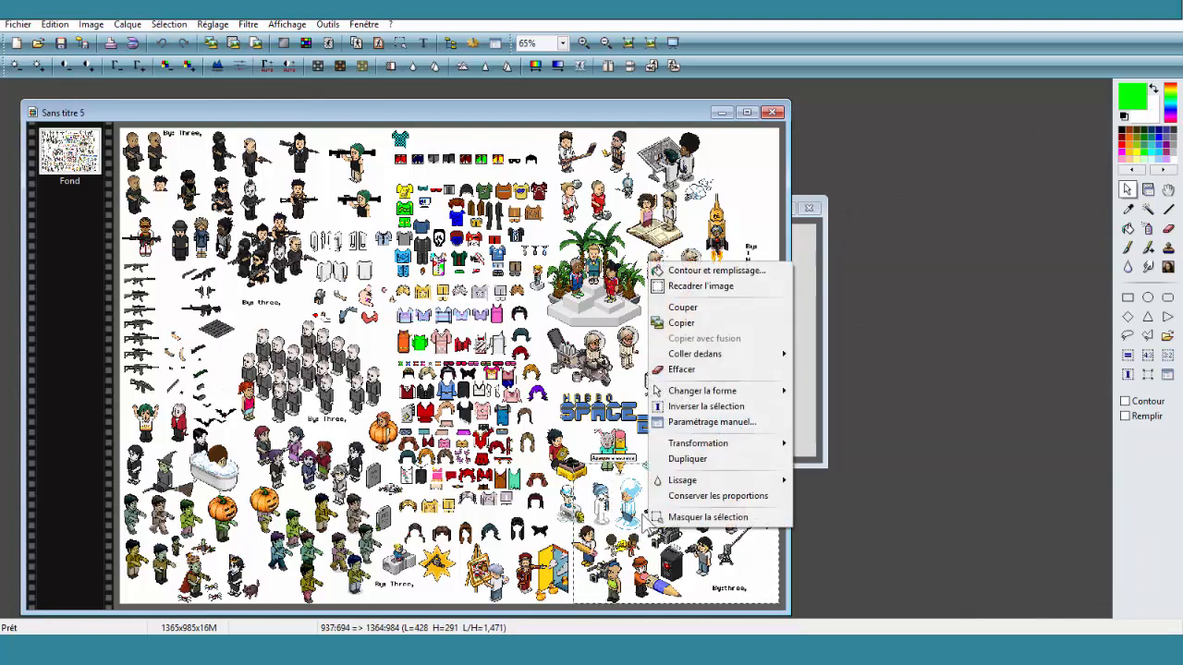
left_click(730, 286)
left_click(583, 43)
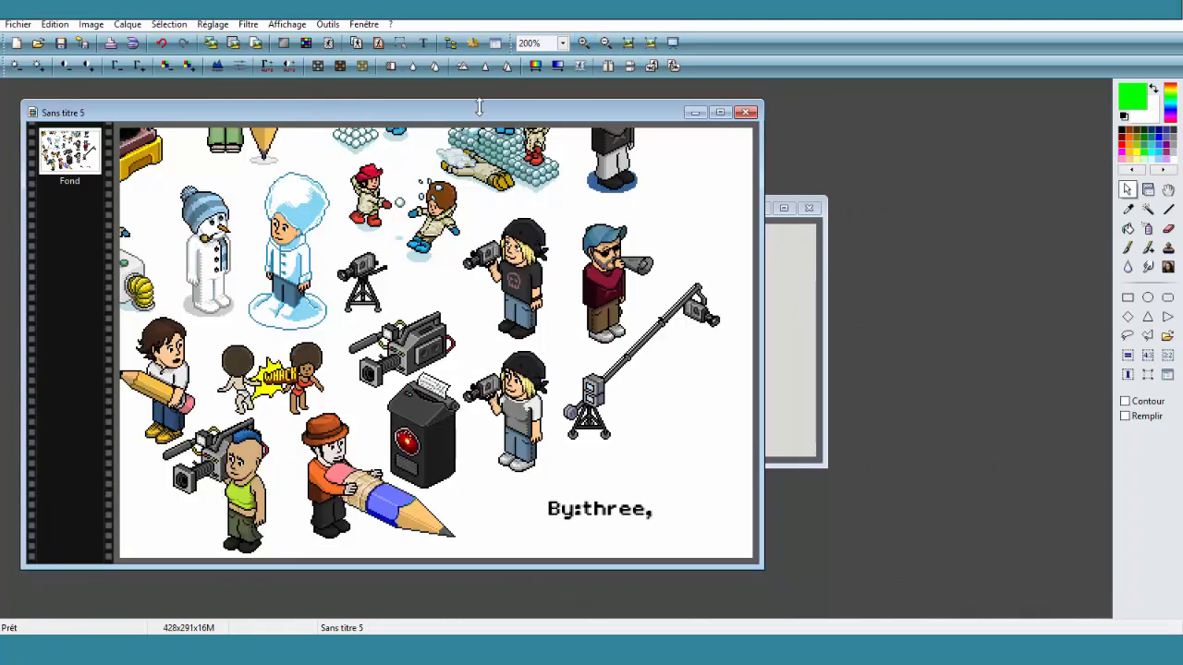
mouse_move(529, 113)
left_mouse_down()
mouse_move(804, 128)
mouse_move(947, 94)
left_mouse_up()
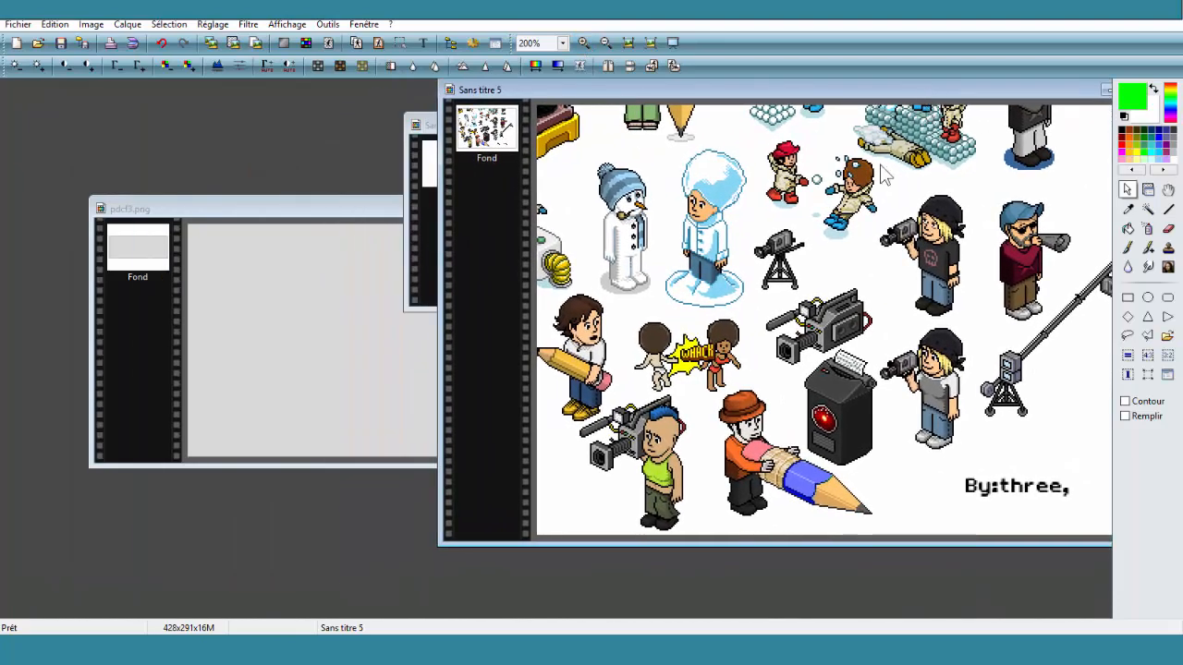
Step: Select the standalone large film camera sprite with an area of about 90 × 64 px, copy it and paste it as a new image
left_click_drag(763, 289, 894, 383)
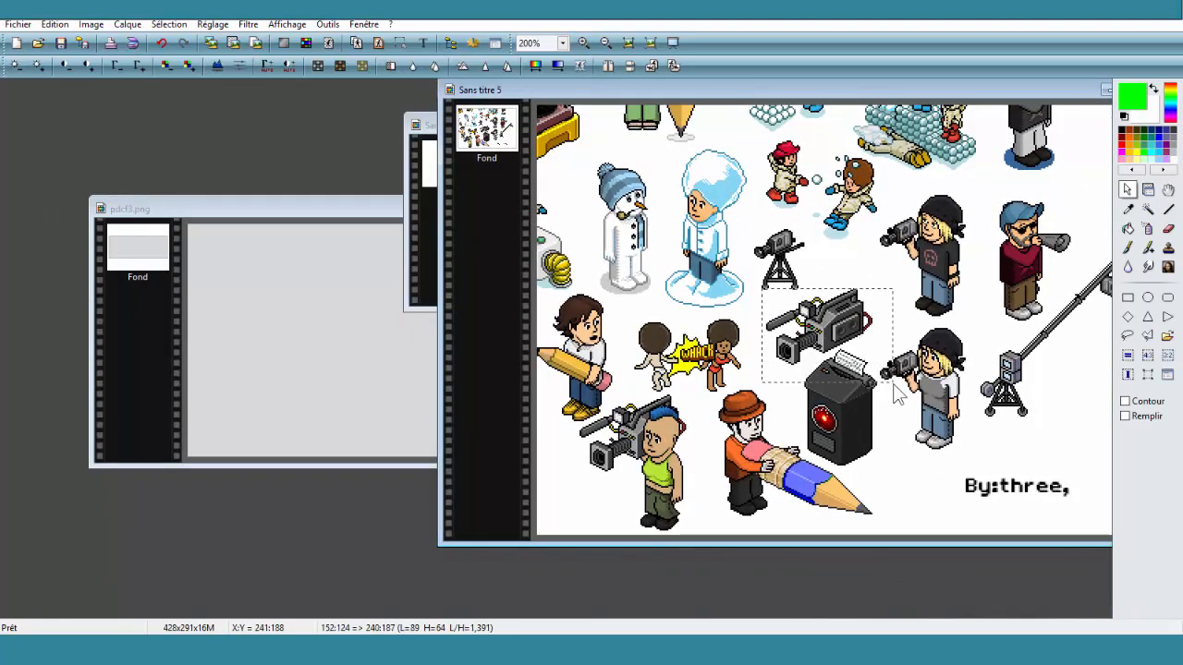
left_click_drag(863, 343, 860, 334)
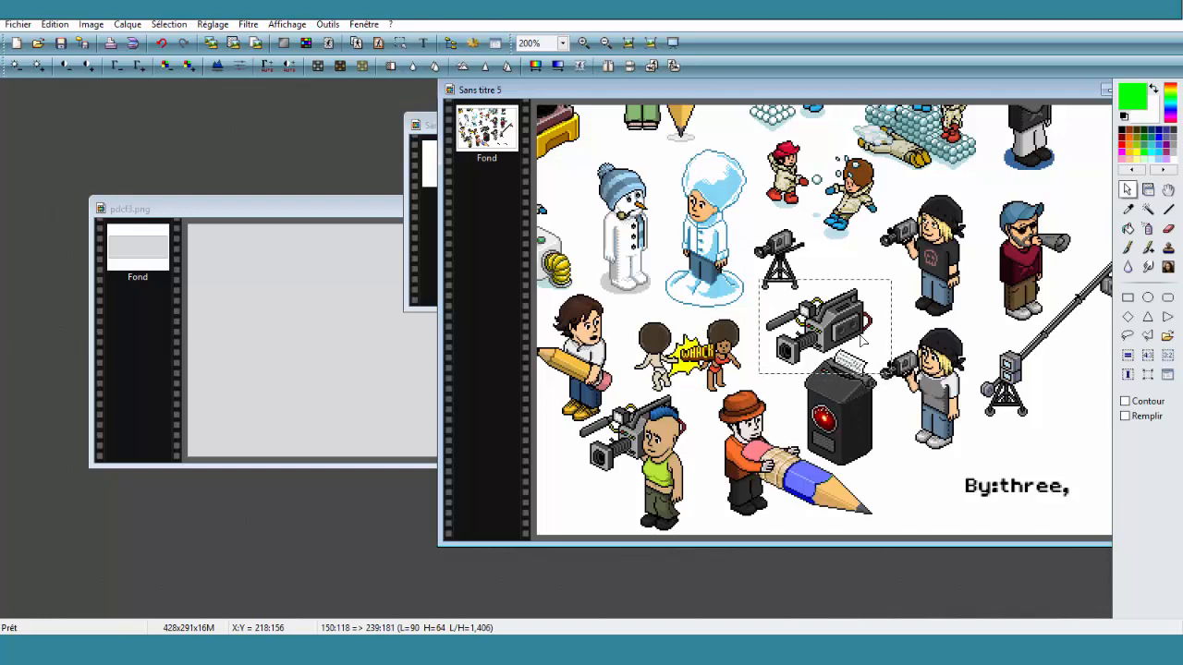
right_click(852, 333)
left_click(931, 398)
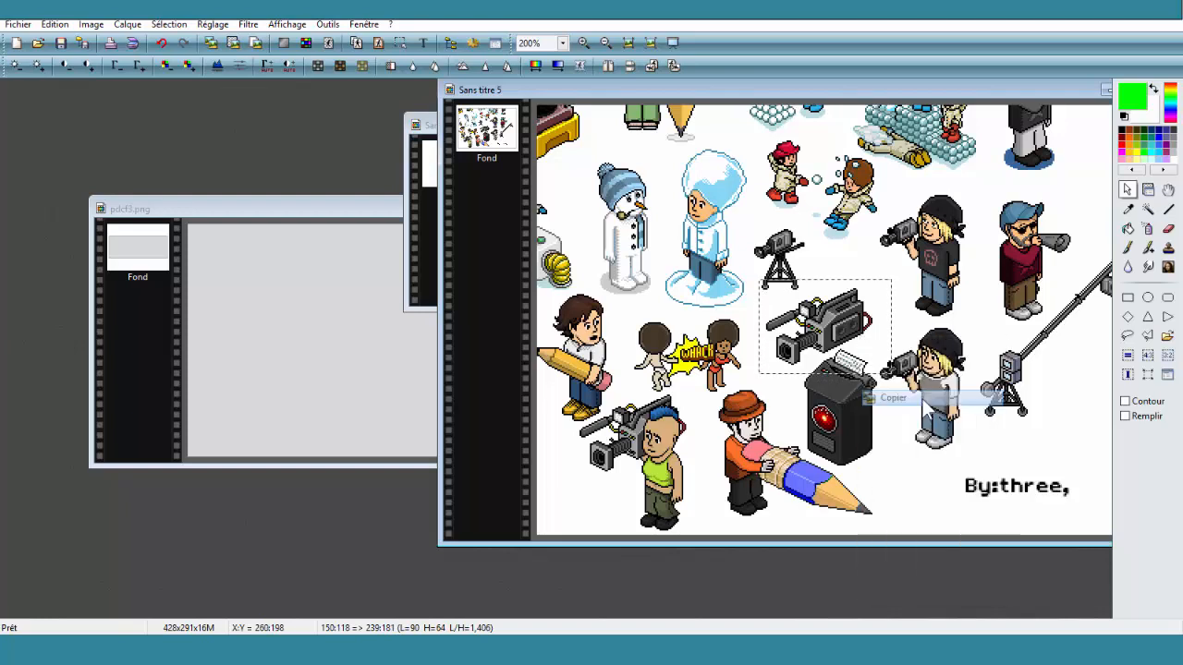
right_click(311, 157)
left_click(359, 196)
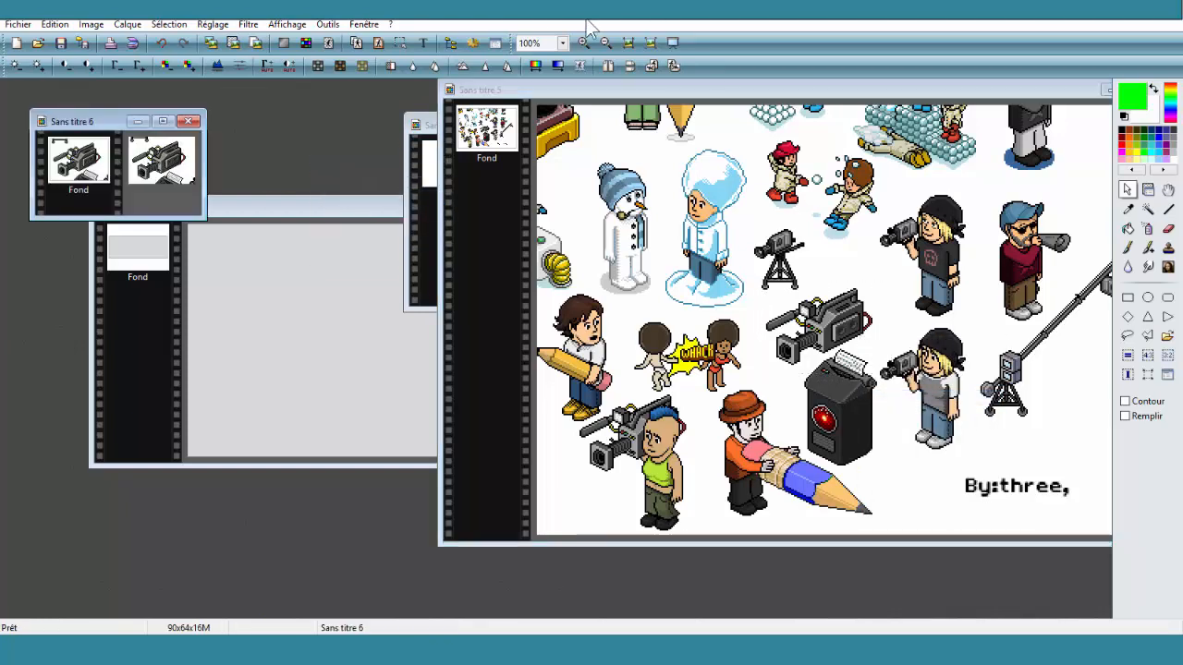
Step: Paint over the leftover fragments of neighbouring sprites above and below the camera with green, using a square brush
left_click(583, 43)
left_click(583, 43)
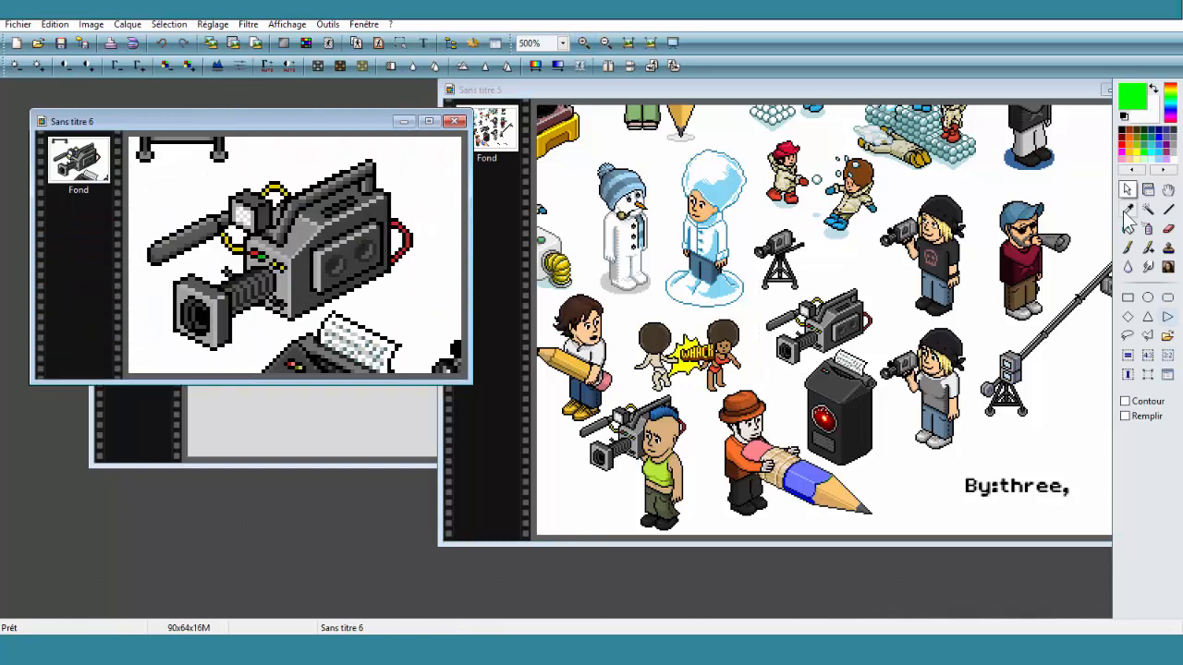
left_click(1127, 248)
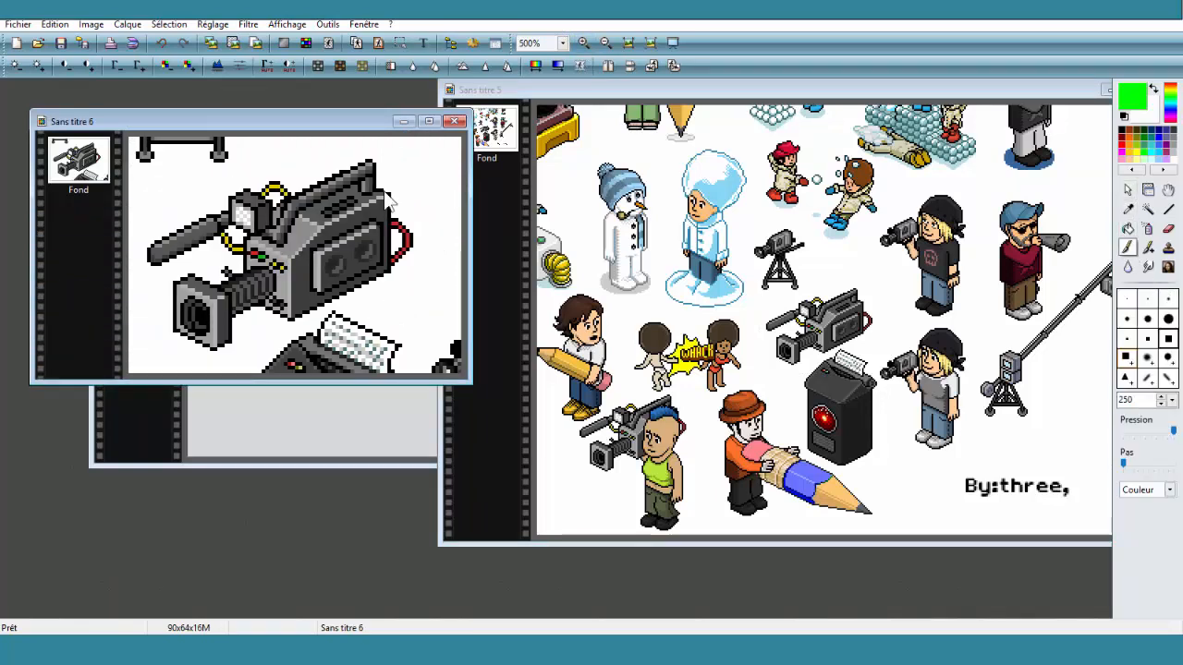
left_click(1168, 340)
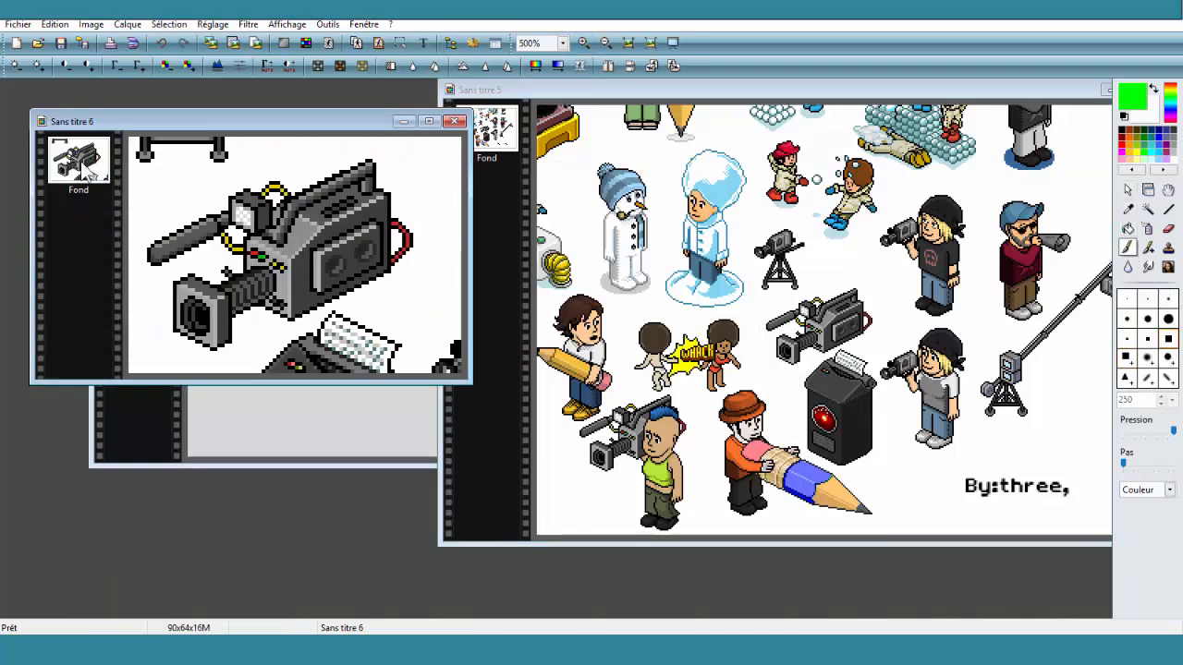
left_click_drag(145, 150, 227, 151)
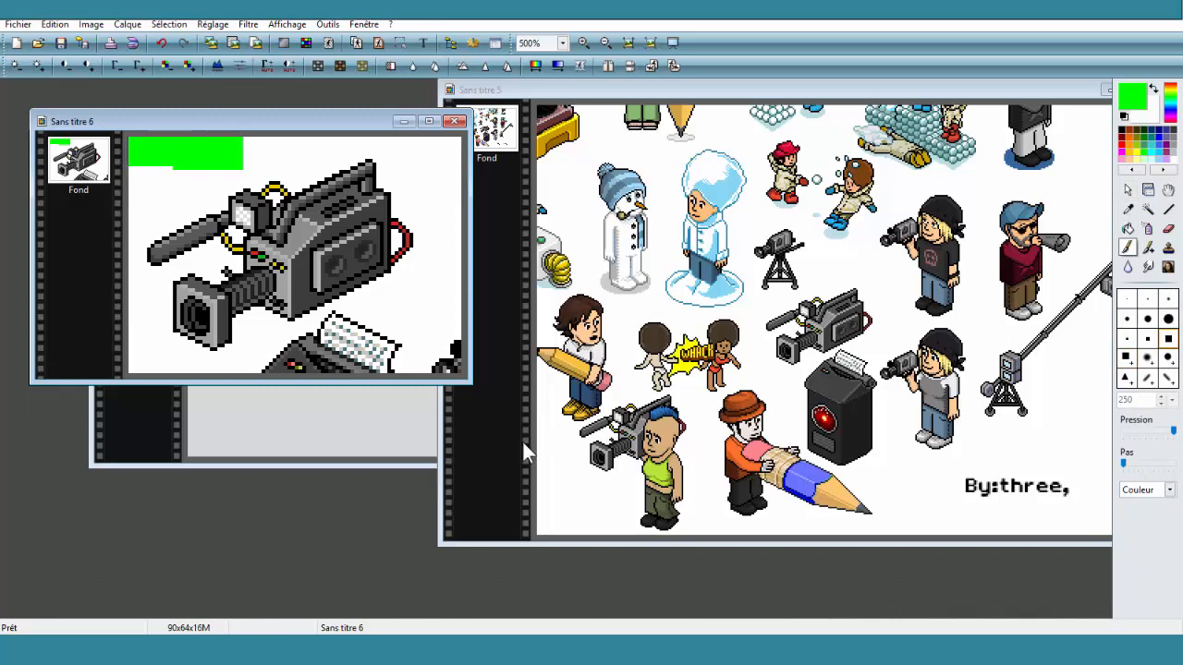
left_click(344, 328)
mouse_move(343, 327)
left_mouse_down()
mouse_move(277, 368)
mouse_move(399, 361)
mouse_move(345, 334)
mouse_move(443, 367)
left_mouse_up()
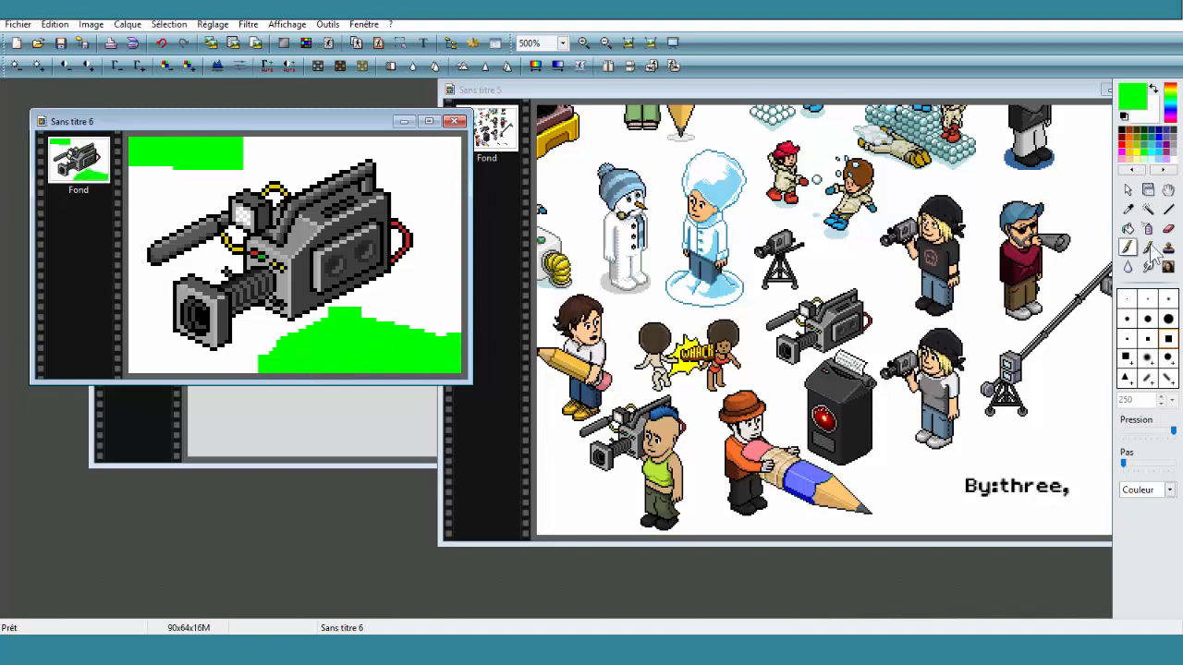
Step: Fill the remaining white background around the camera with green at a tolerance of 99
left_click(1127, 228)
double_click(1139, 311)
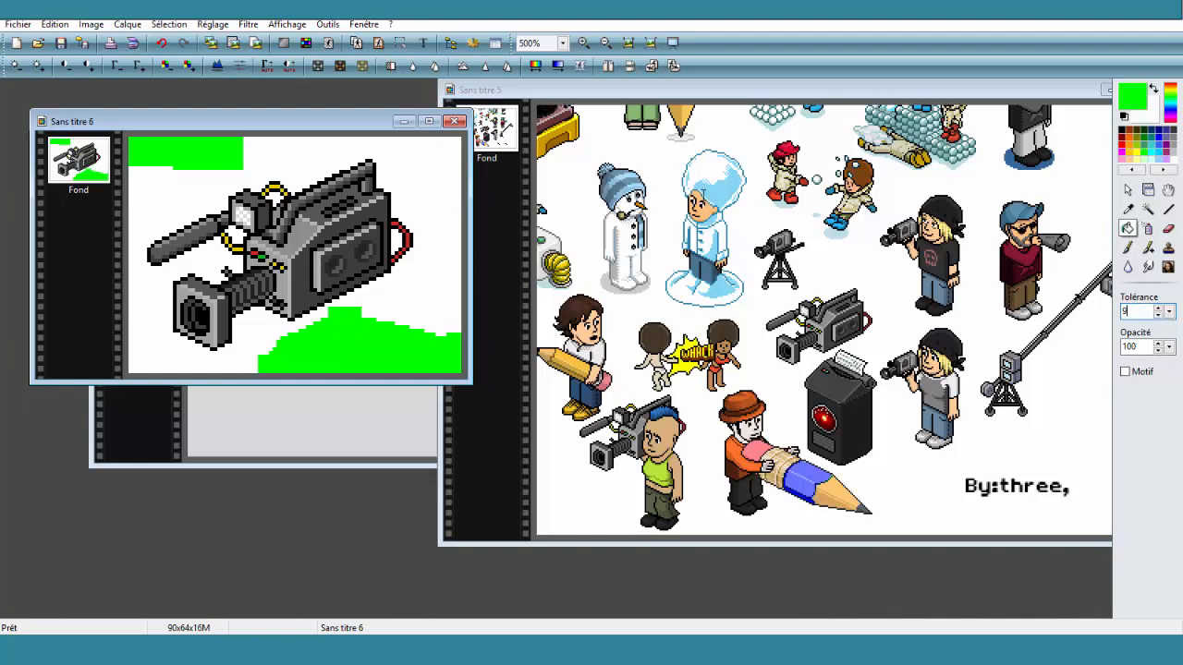
left_click(444, 288)
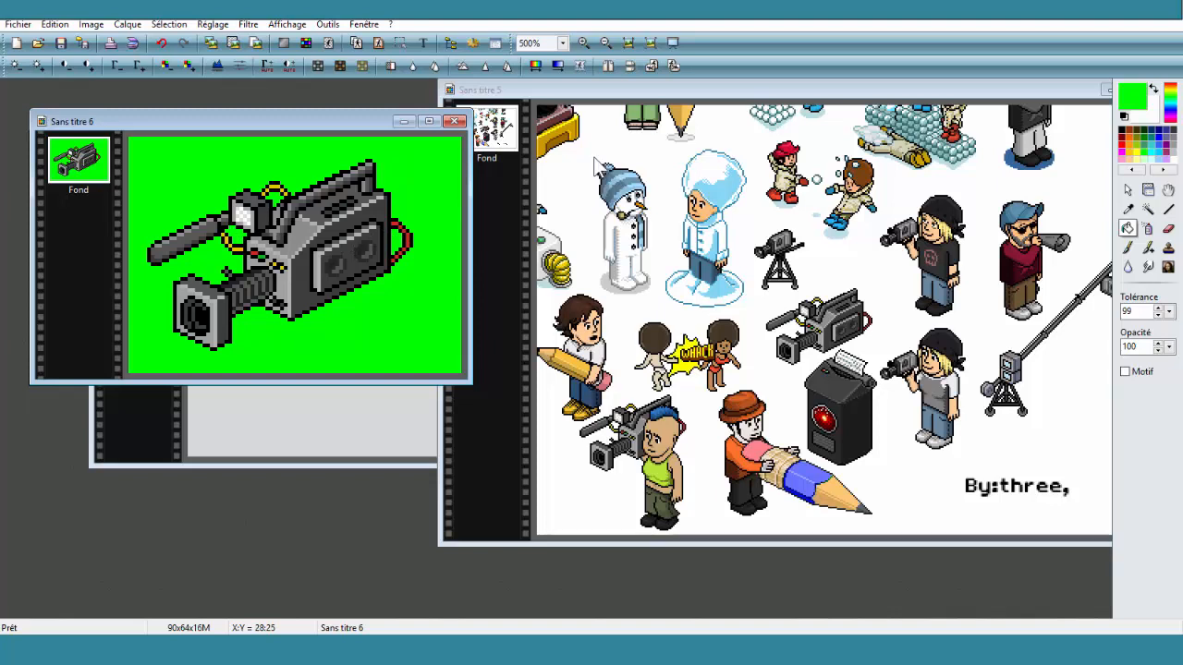
Step: Crop the image closely around the camera with a rectangular selection of about 74 × 54 px
left_click(1126, 190)
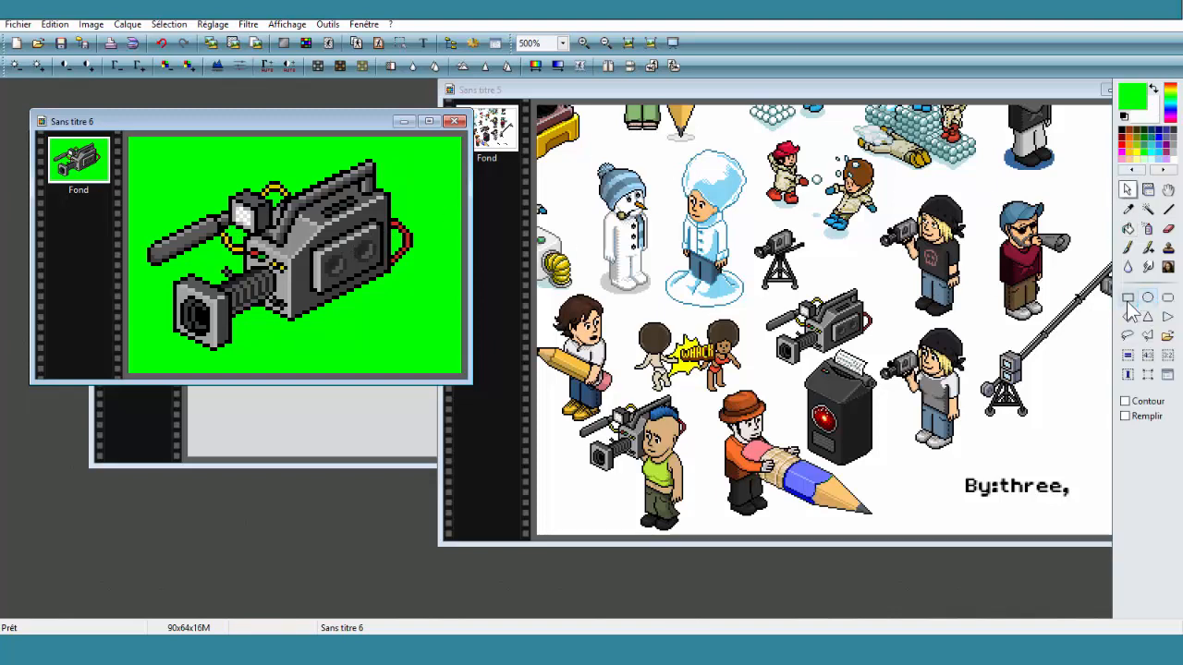
left_click_drag(149, 162, 406, 363)
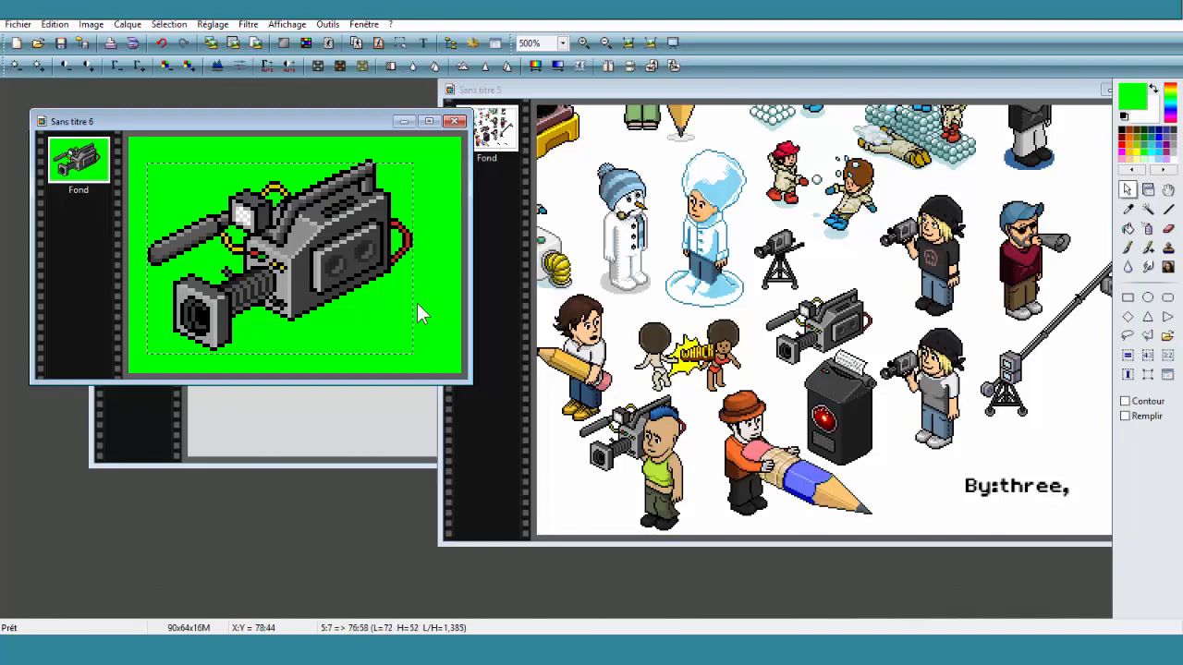
left_click_drag(413, 305, 417, 305)
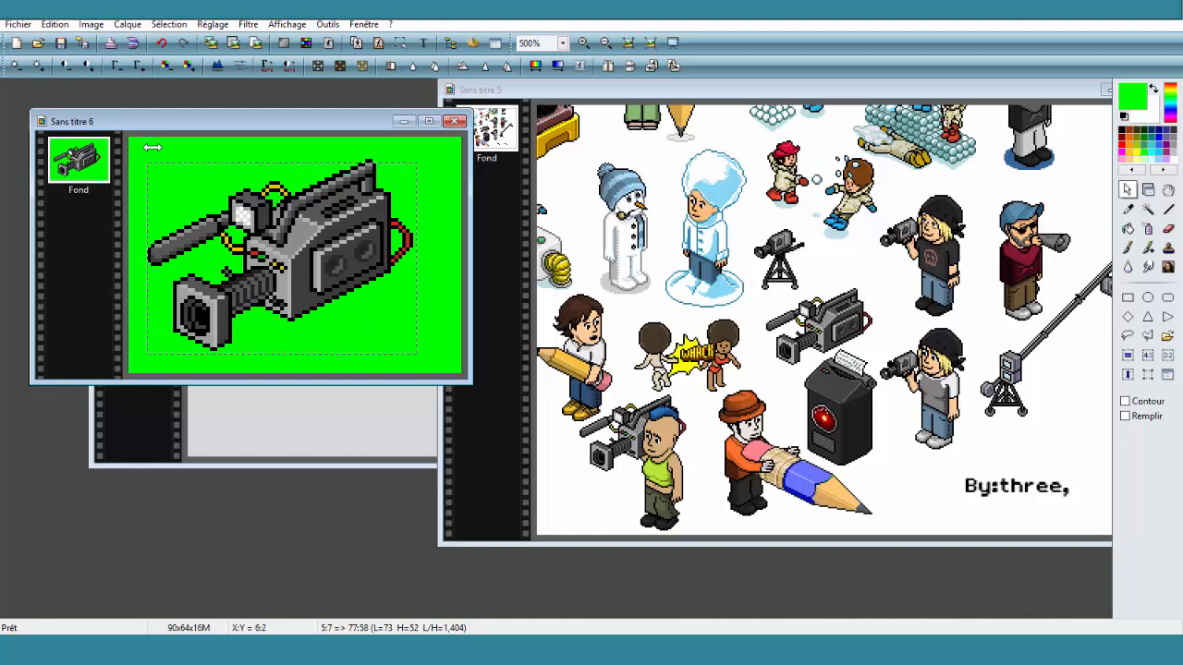
left_click_drag(146, 148, 155, 159)
right_click(267, 303)
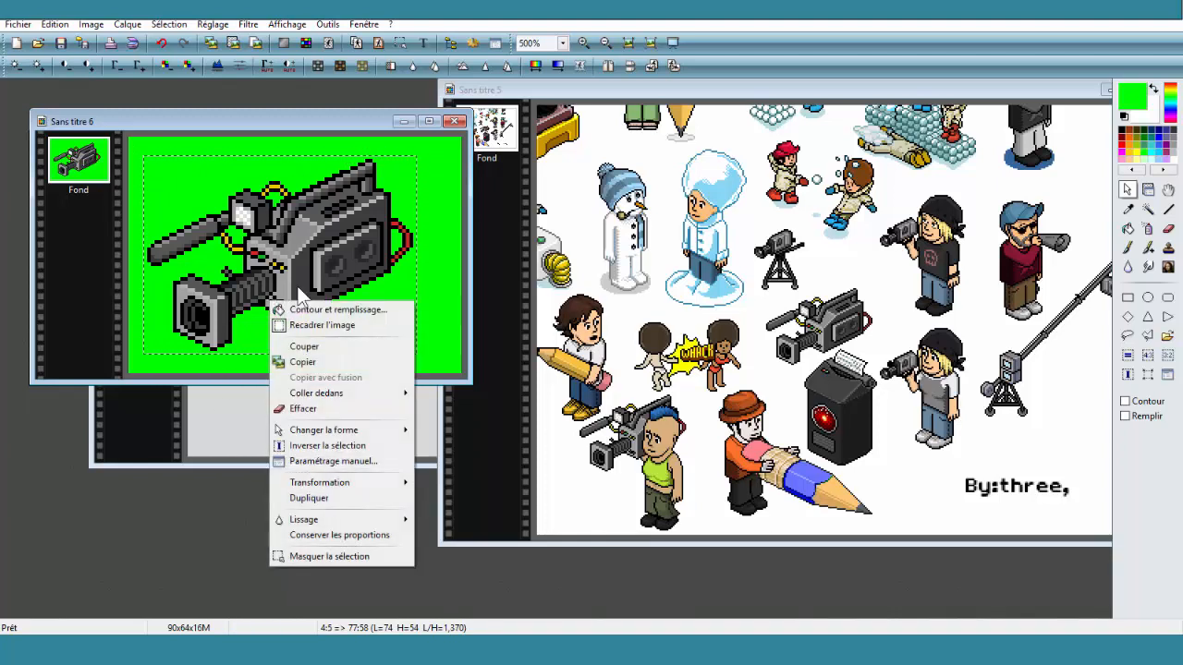
left_click(324, 326)
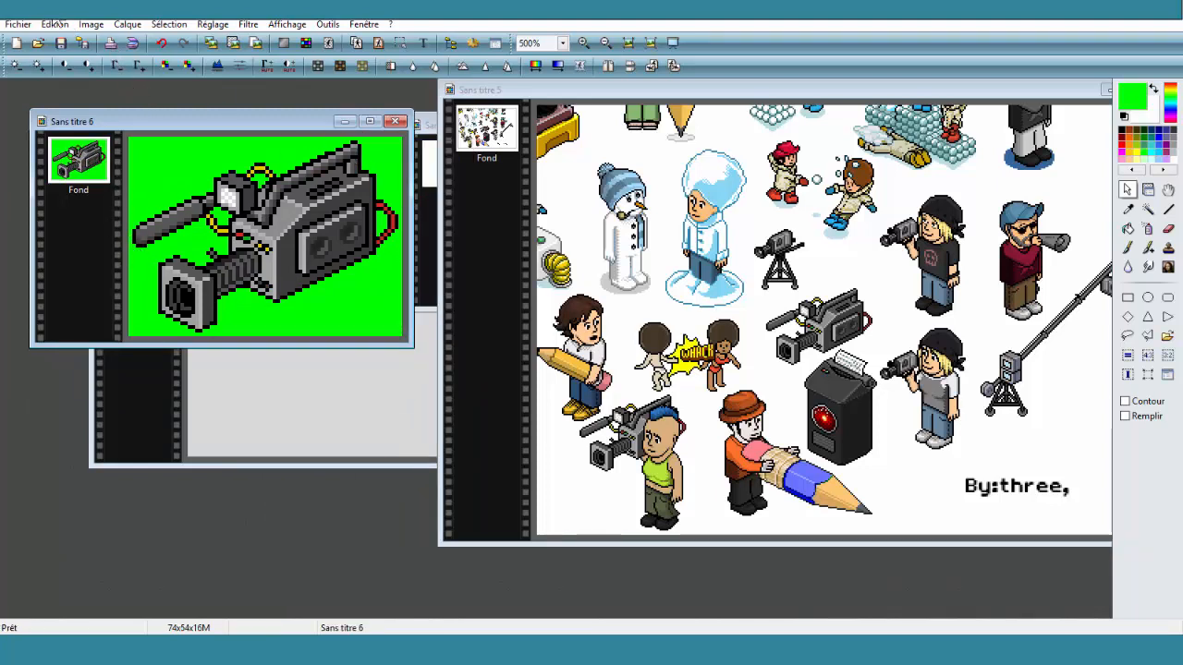
left_click(54, 24)
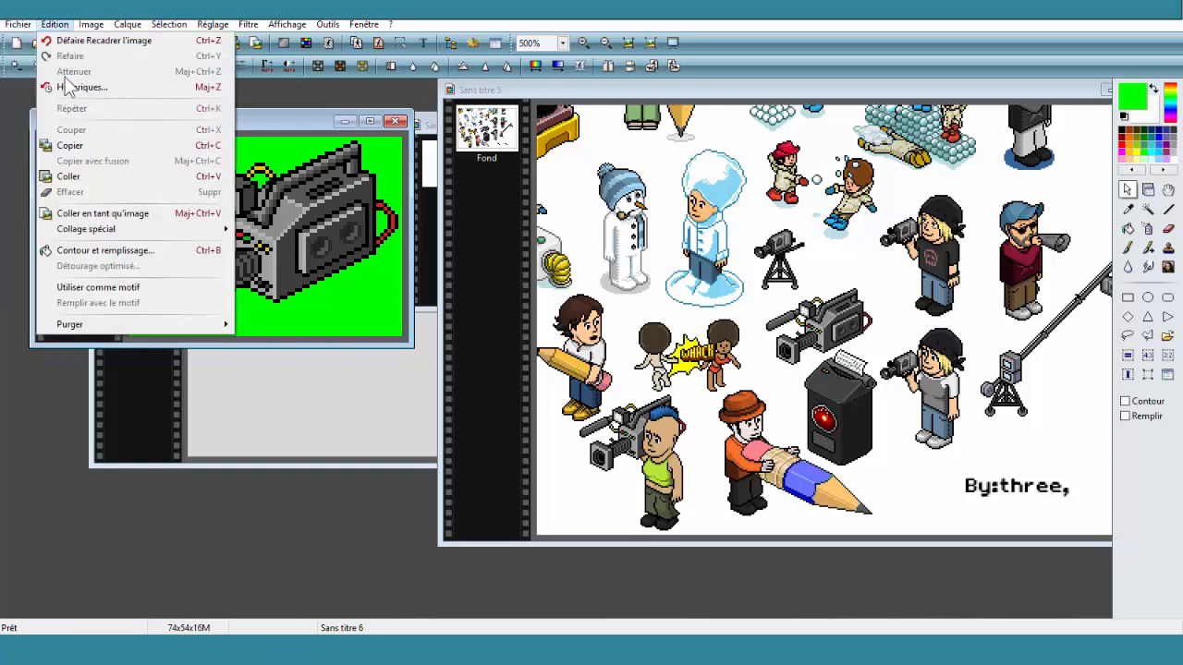
mouse_move(80, 33)
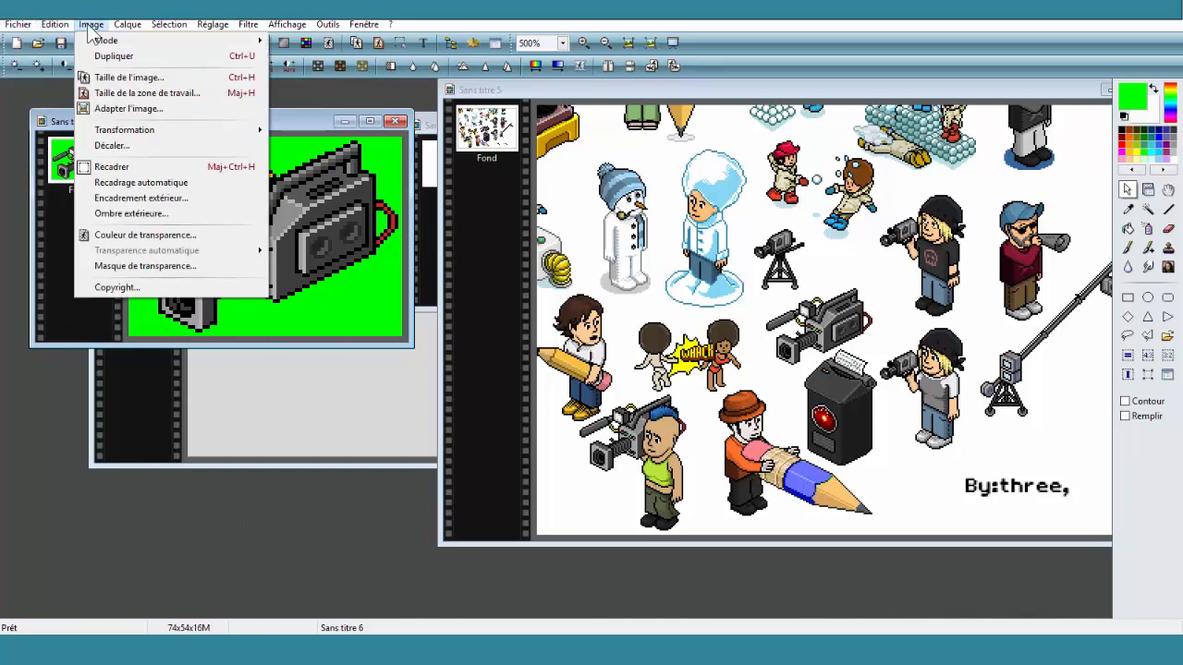
left_click(146, 236)
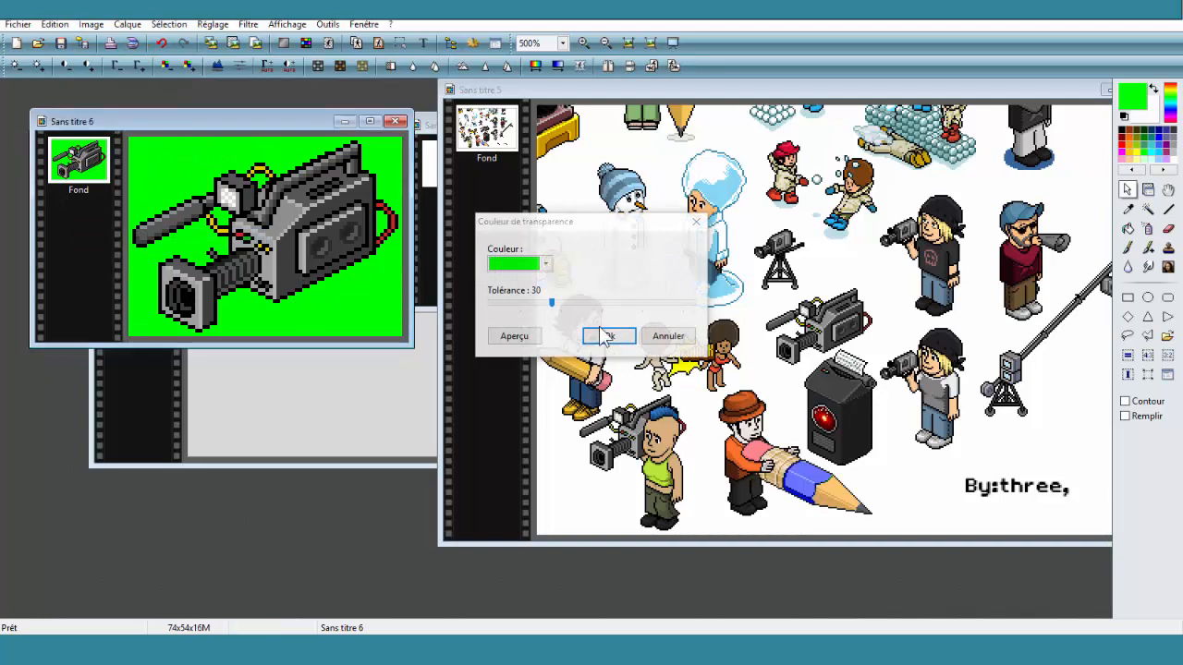
left_click(525, 337)
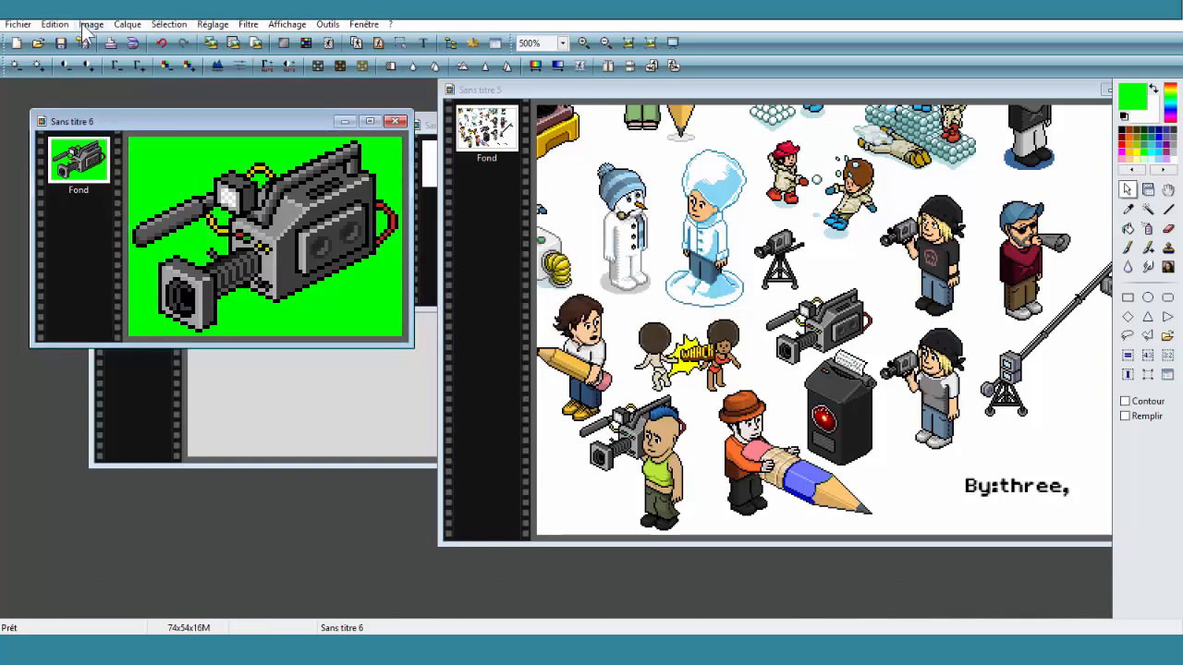
Step: Make the green background of the camera image transparent, using the green as transparency colour with tolerance 30
left_click(91, 24)
left_click(153, 234)
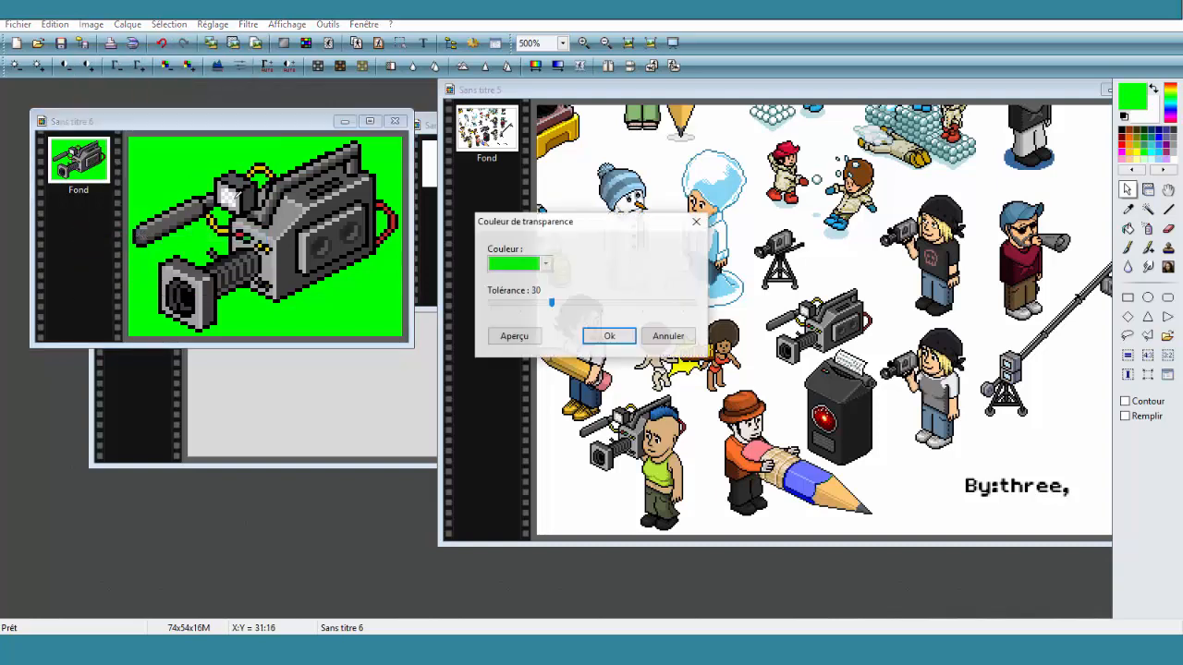
left_click(198, 172)
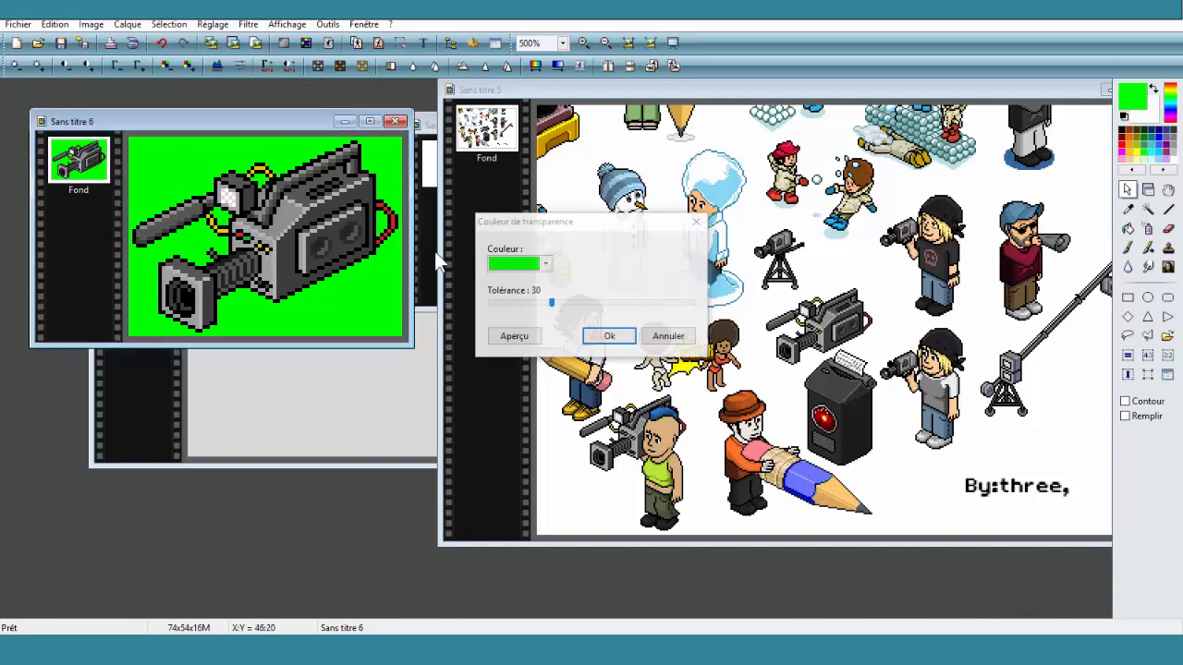
left_click(503, 336)
left_click(609, 335)
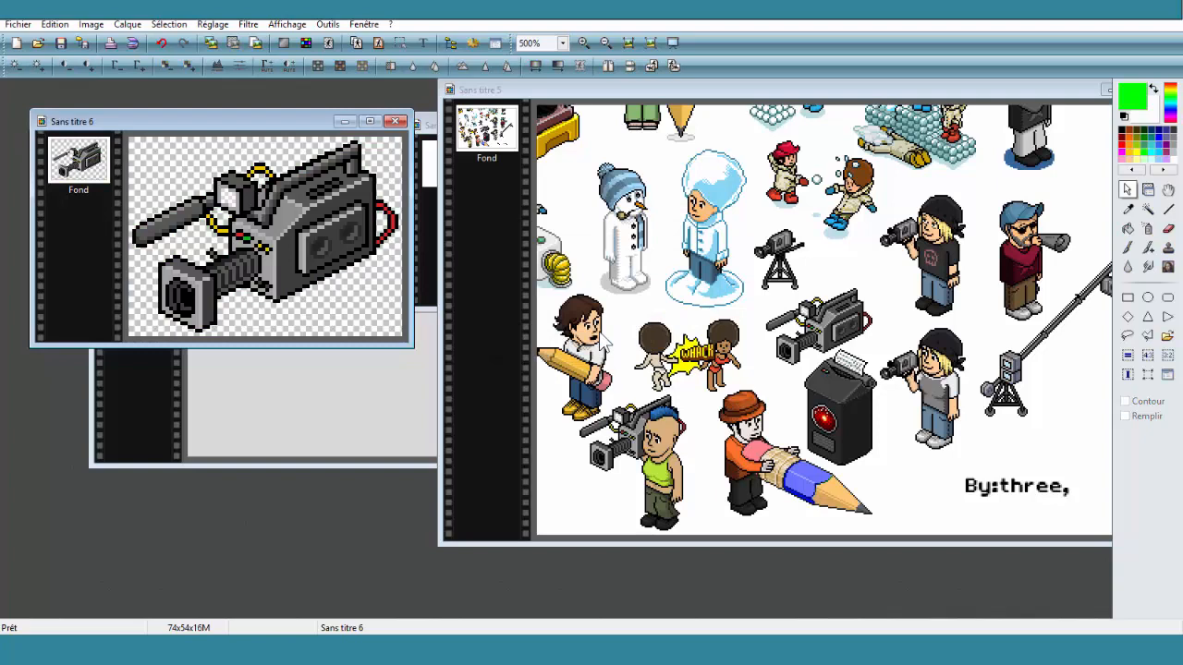
Step: Copy the camera image with its transparent background
right_click(169, 194)
left_click(237, 258)
Step: Try the copied camera as a pasted layer in the banner image pdcf3.png, and delete that layer
left_click(343, 389)
right_click(668, 299)
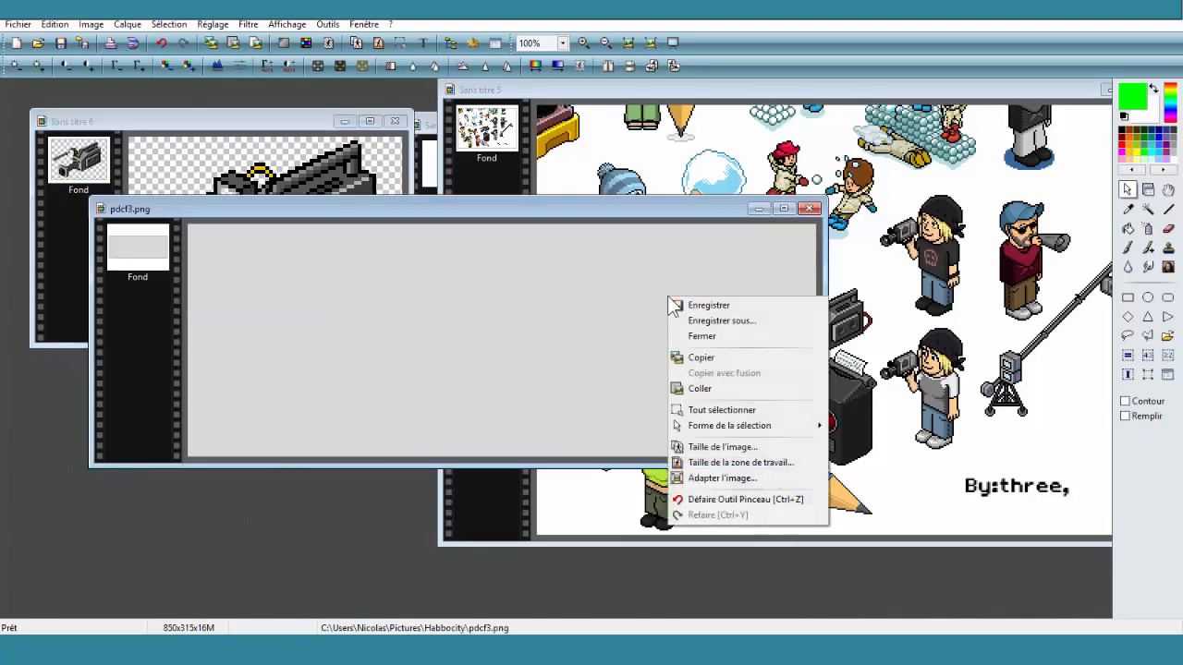
left_click(735, 392)
right_click(504, 340)
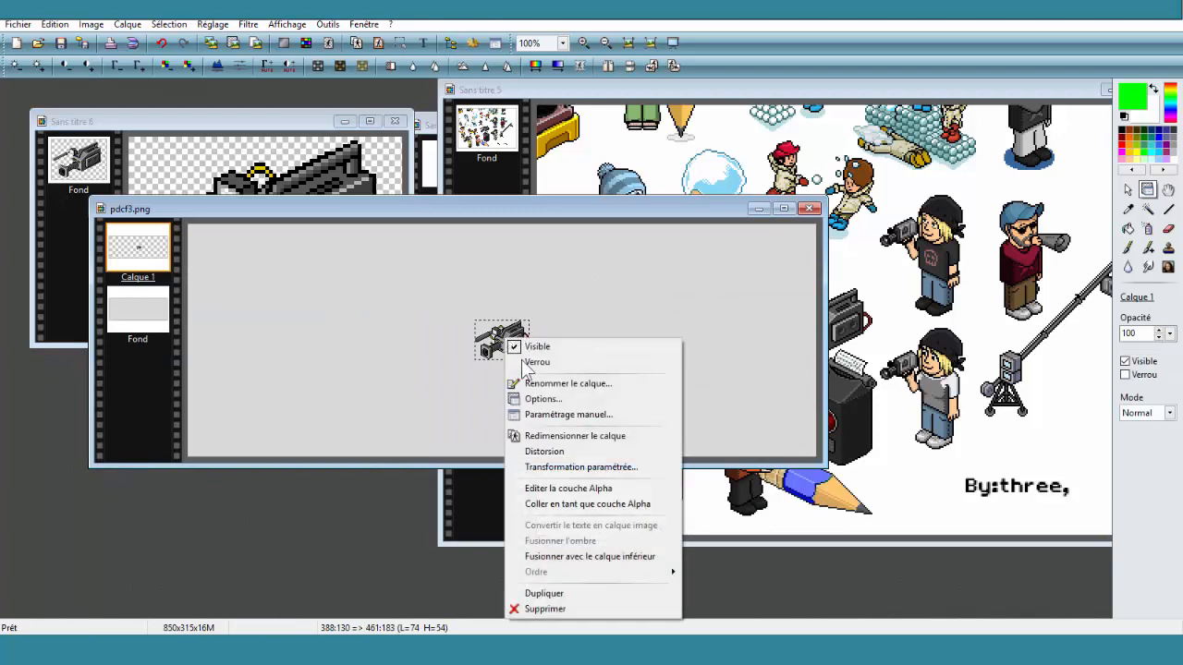
left_click(574, 609)
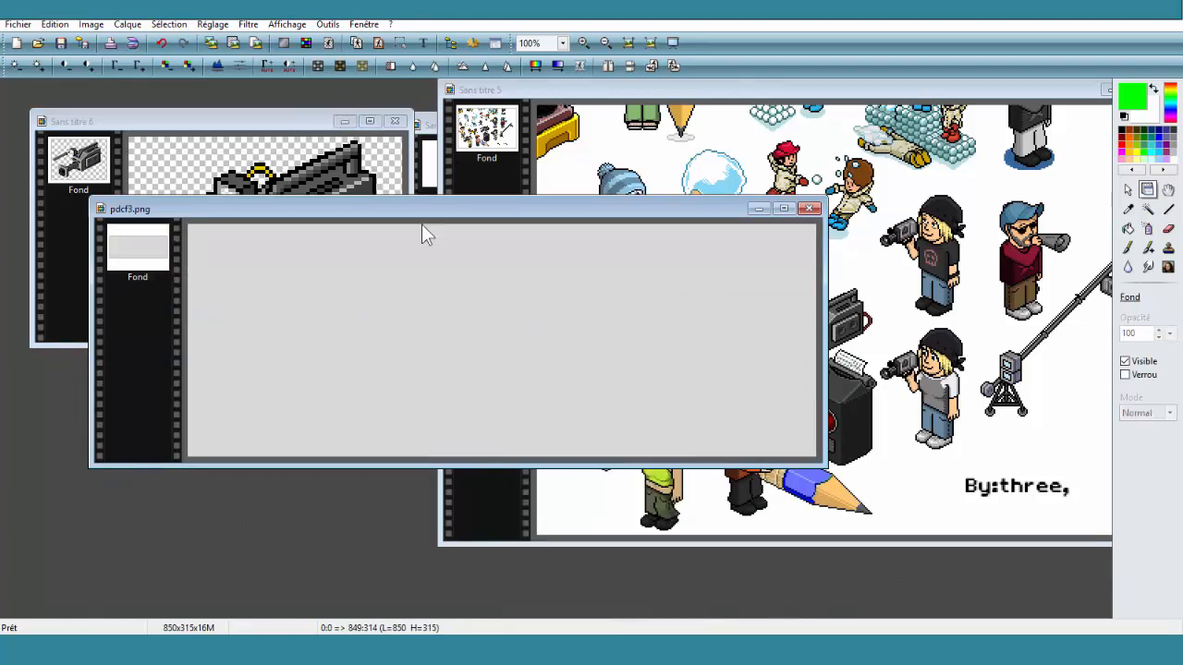
Step: Move the banner image window clear of the sprite images and create a new 400 × 400 pixel image with automatic transparency
left_click_drag(417, 223, 409, 340)
left_click(426, 257)
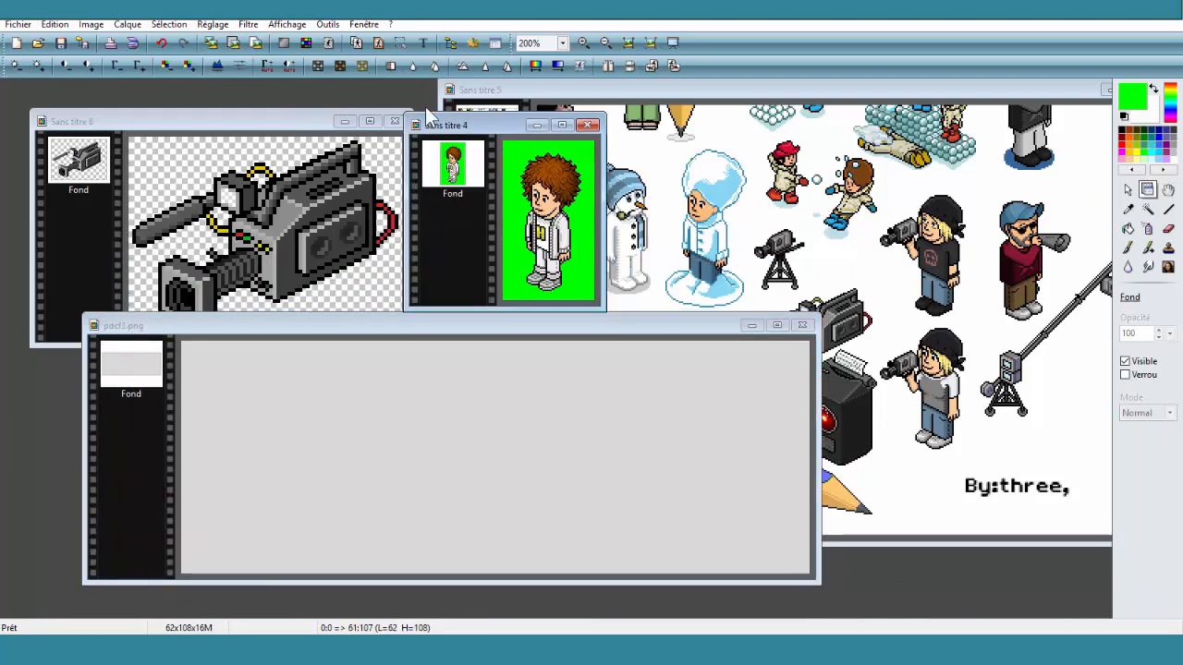
left_click(16, 44)
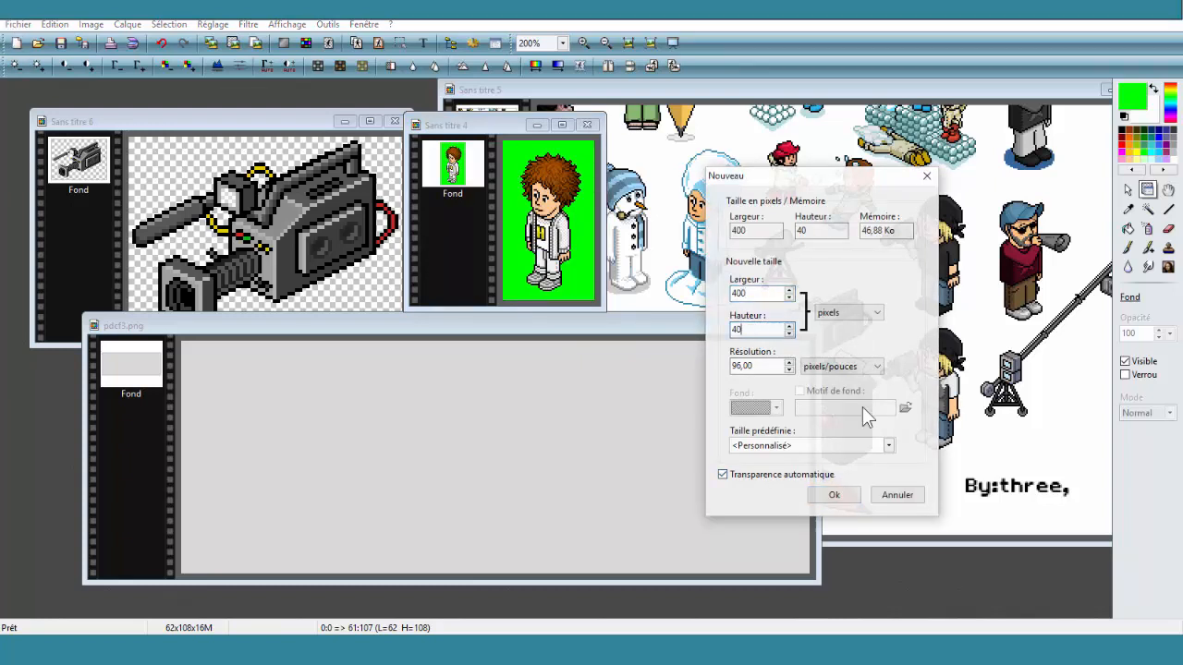
type("0")
left_click(837, 494)
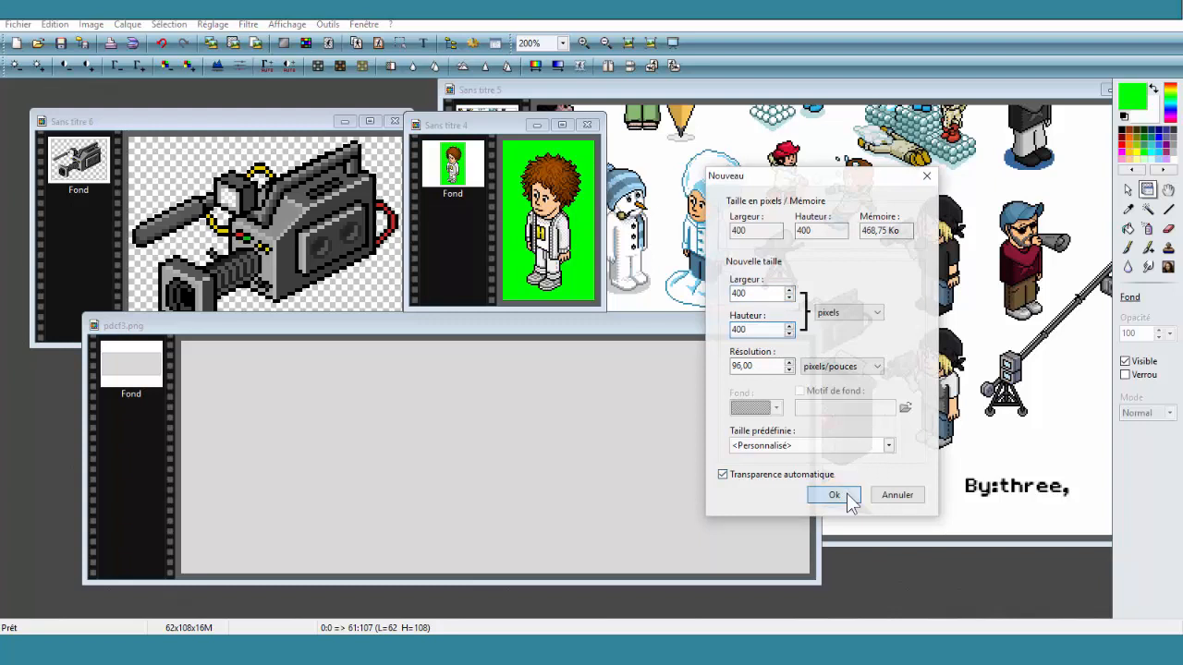
Step: Paste the copied camera as a layer into the new transparent image
right_click(338, 249)
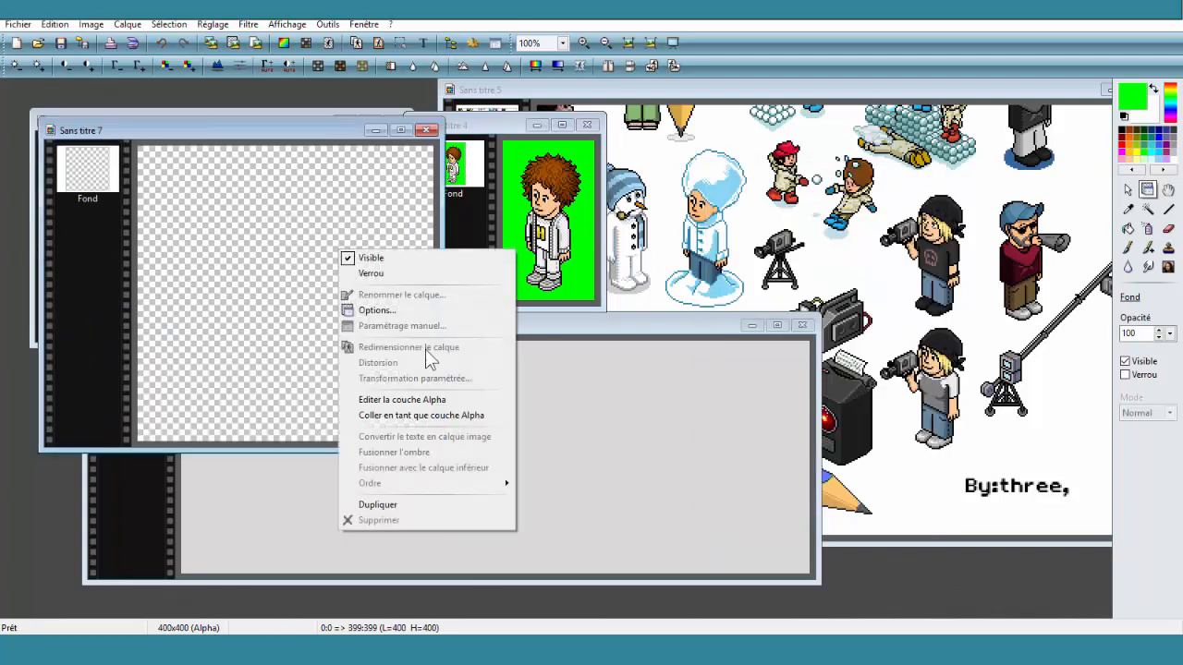
left_click(1127, 190)
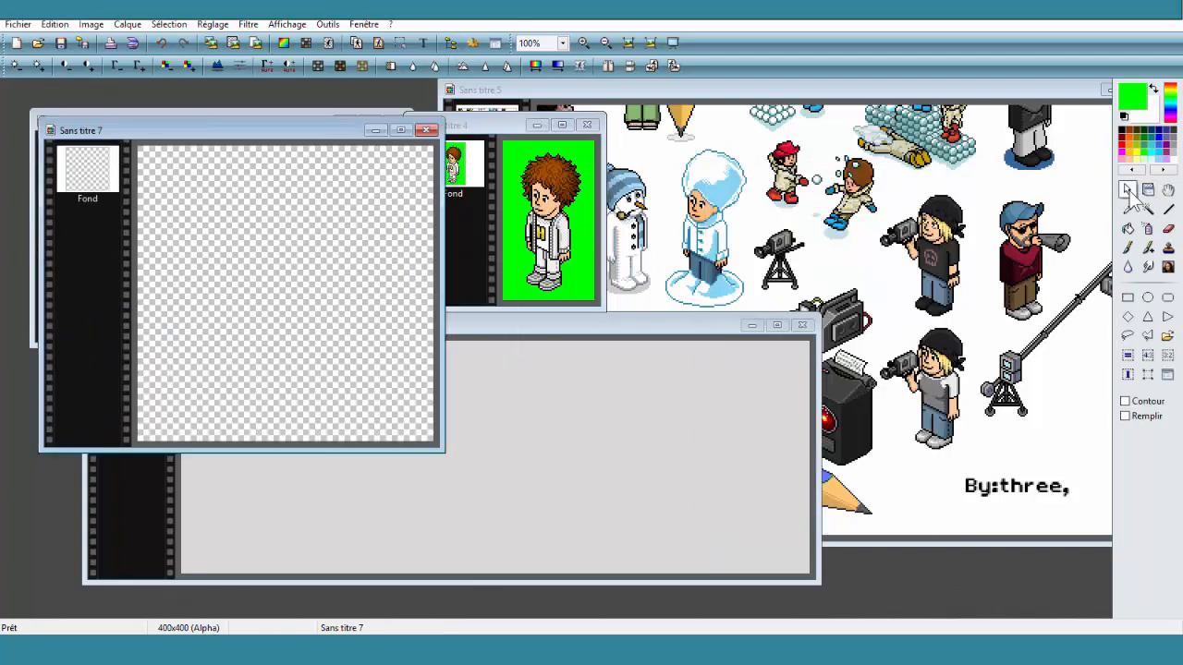
right_click(329, 341)
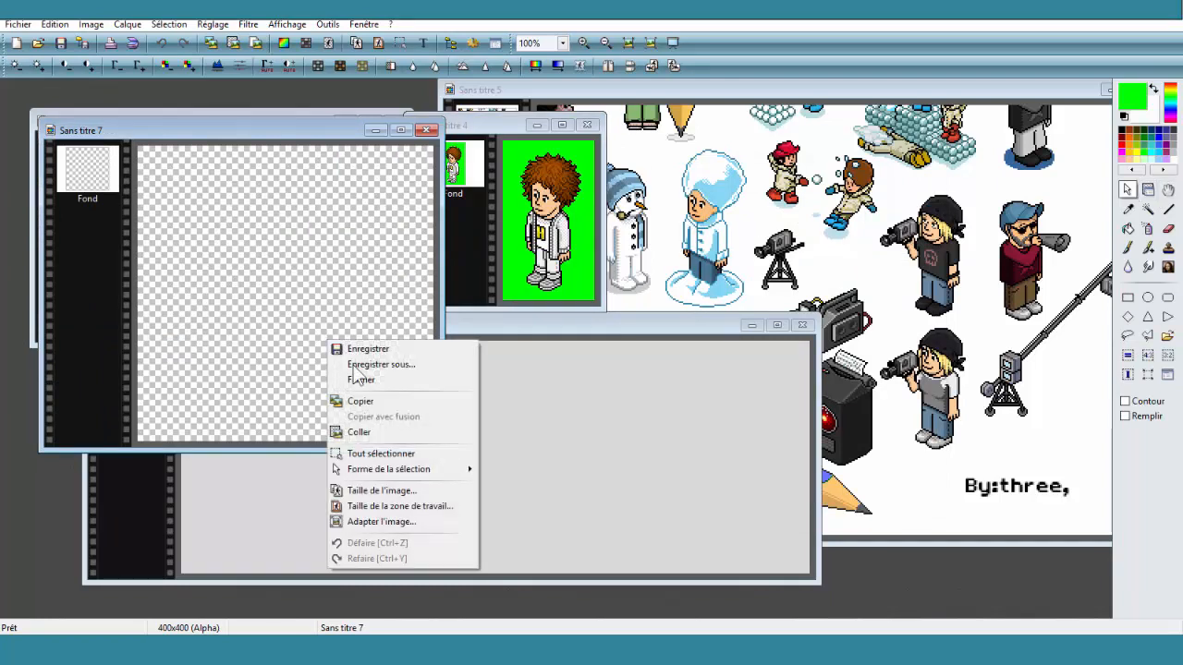
left_click(370, 432)
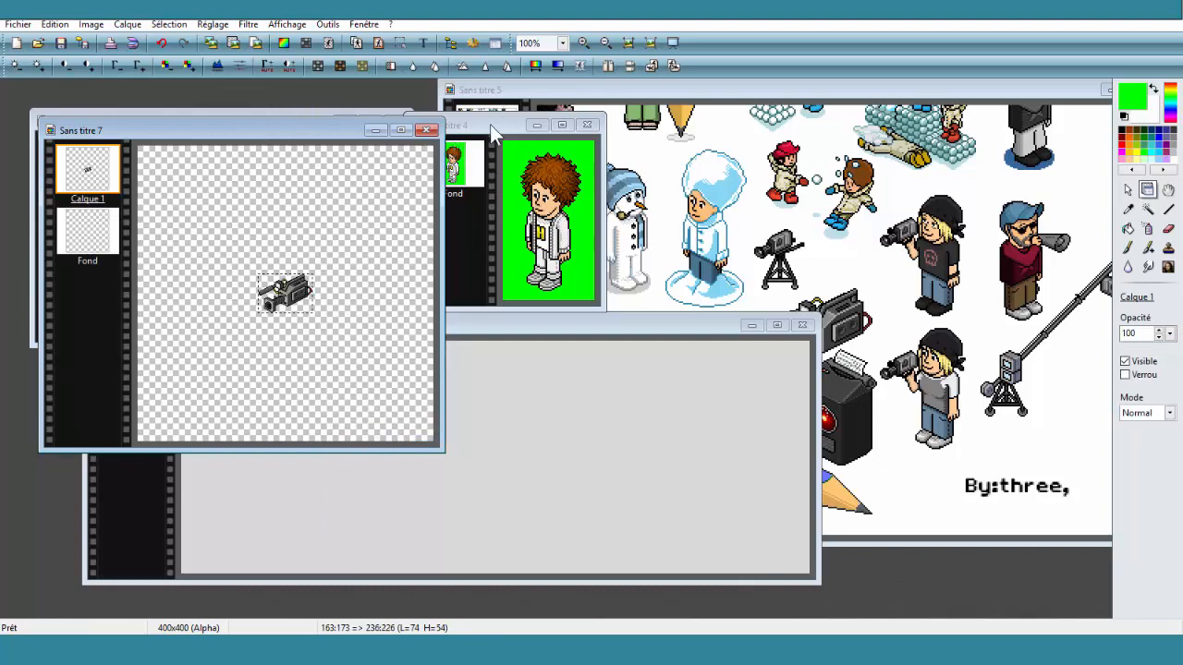
Step: Move the avatar image window into the open and make its green background transparent with tolerance 30
left_click_drag(490, 124, 741, 252)
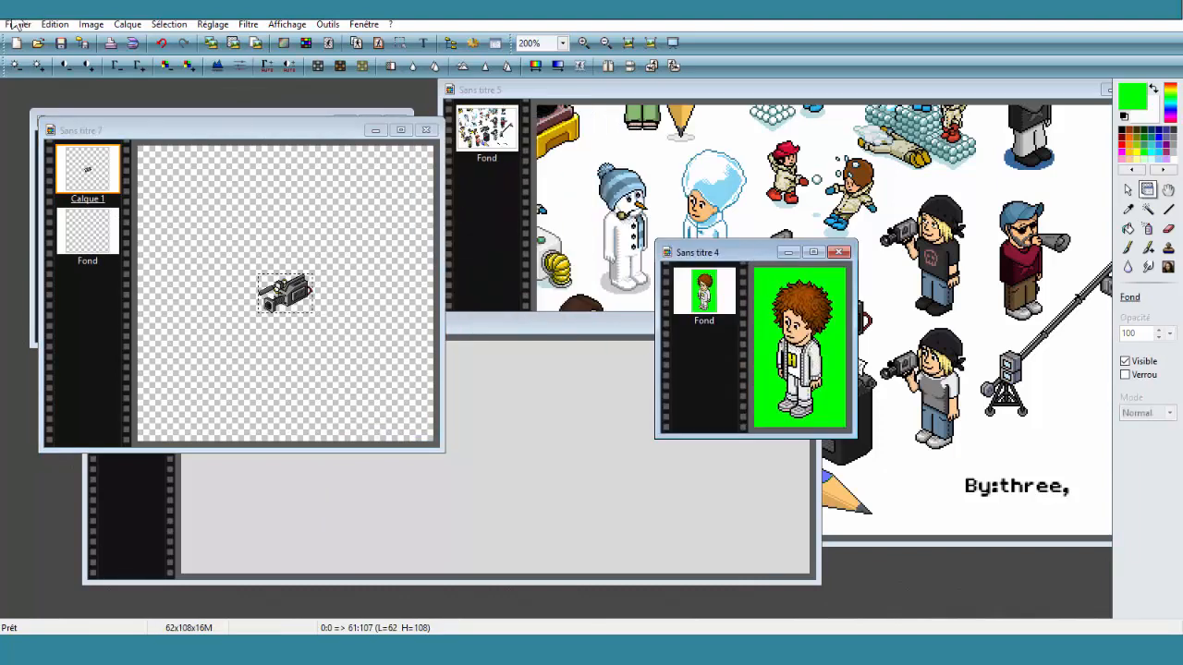
left_click(46, 25)
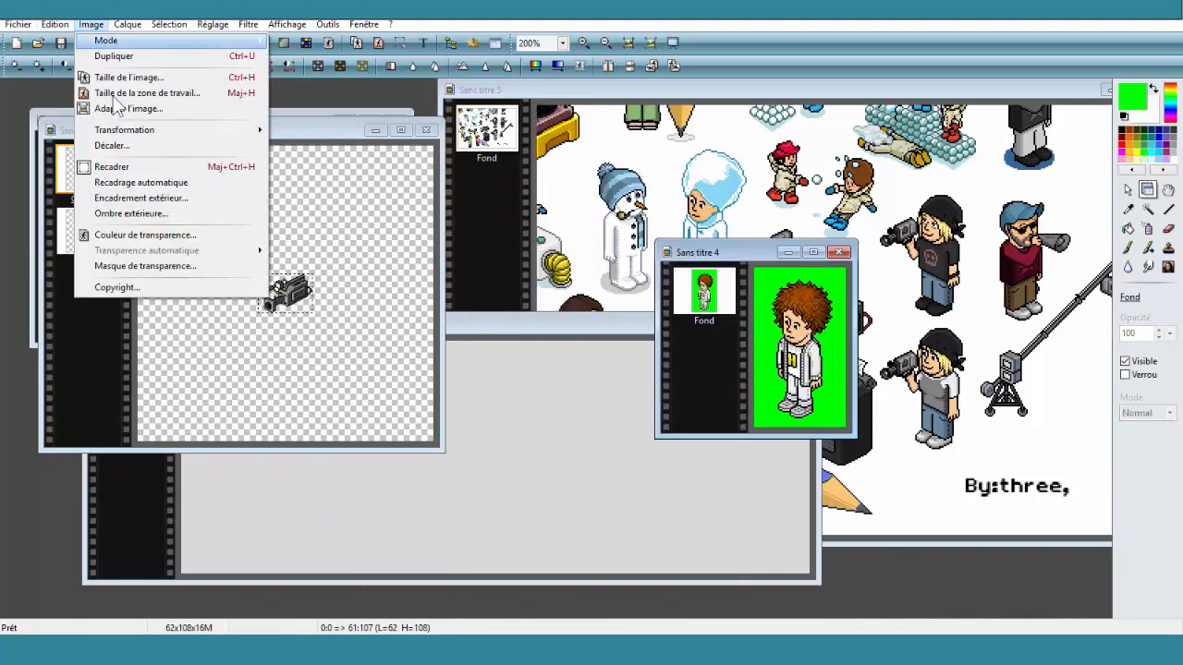
left_click(148, 237)
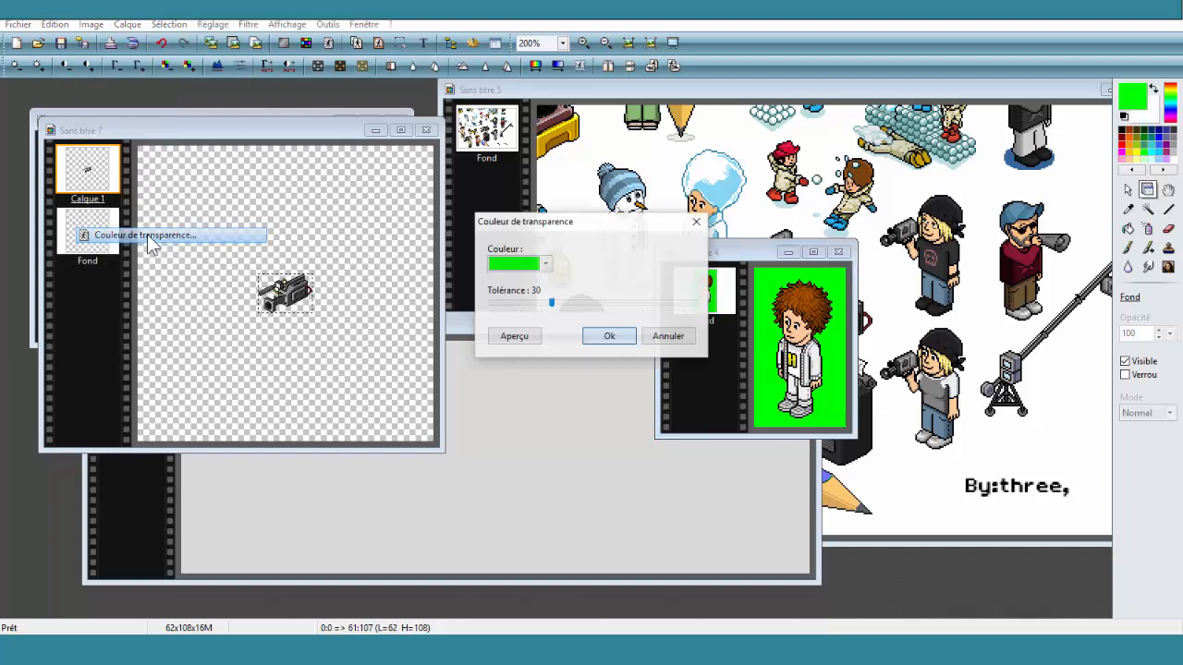
left_click(774, 268)
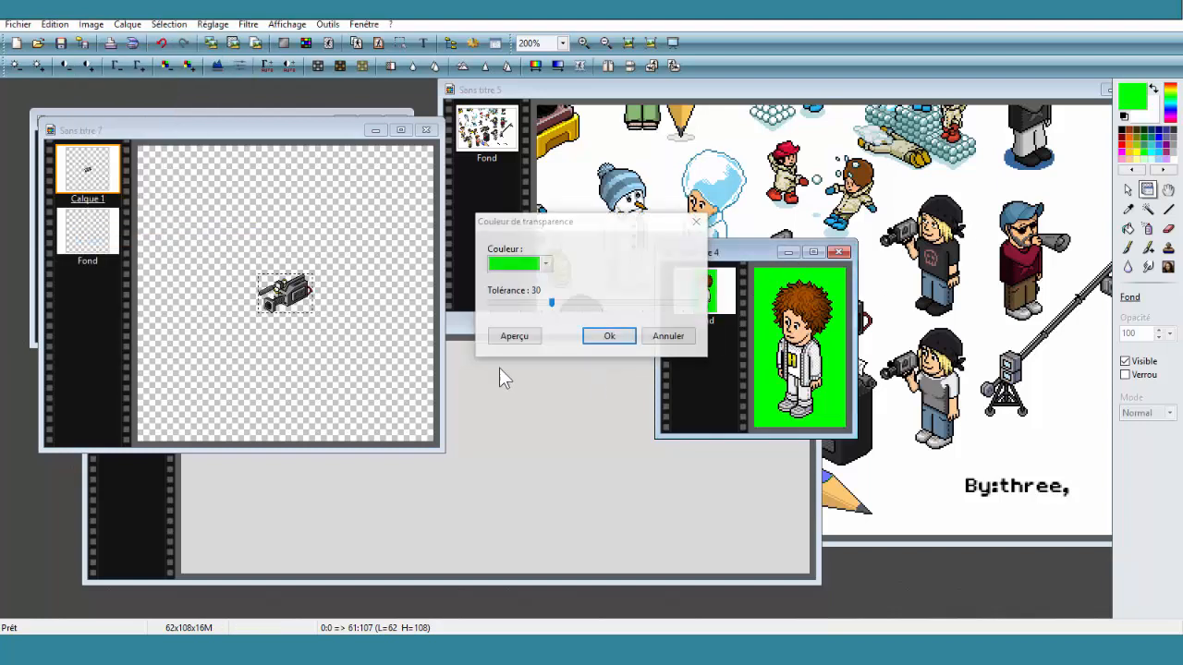
left_click(608, 337)
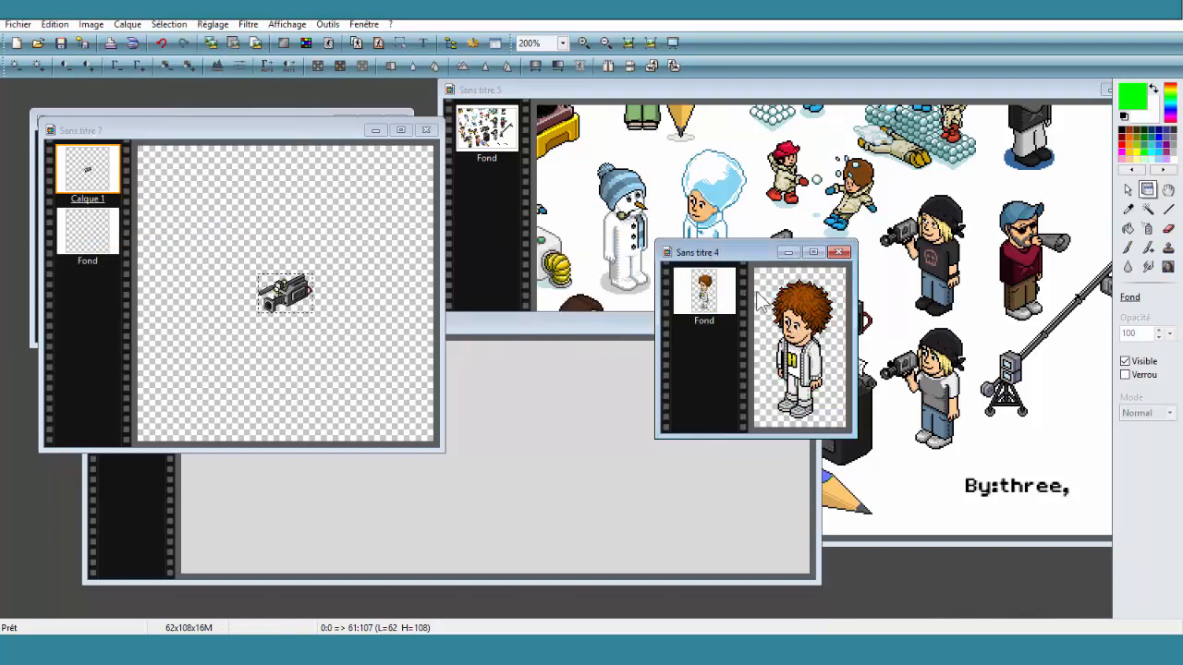
Step: Copy the transparent avatar image and paste it as a layer above the camera in the 400 × 400 image
left_click(1127, 190)
right_click(805, 332)
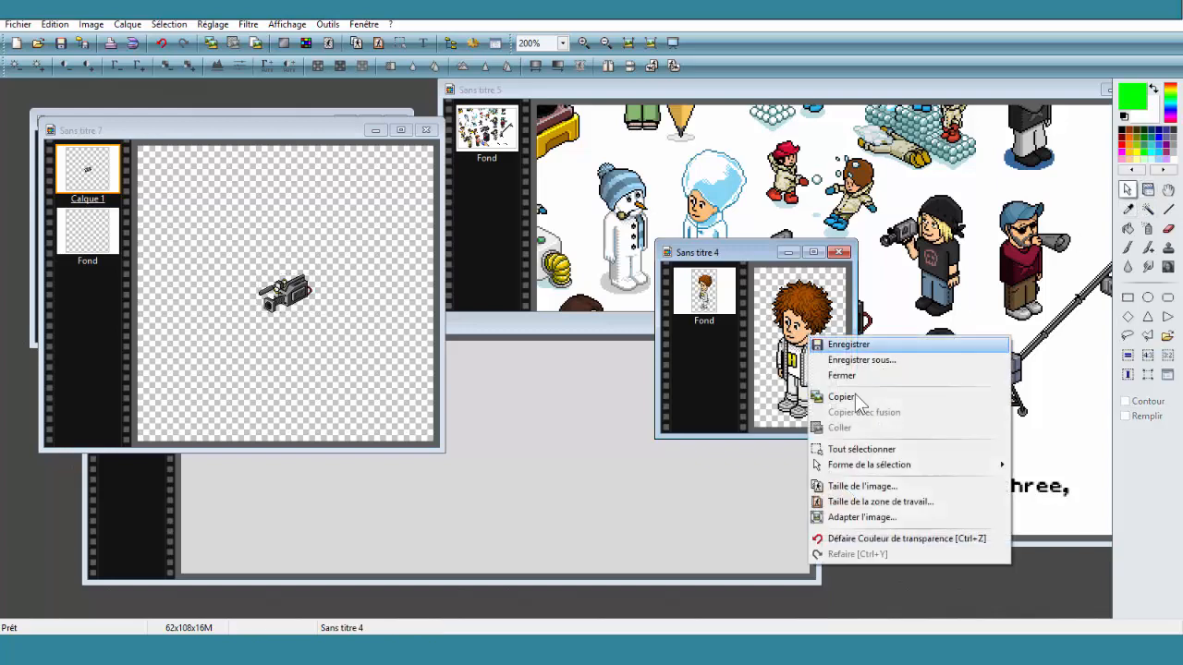
left_click(831, 396)
right_click(271, 265)
left_click(296, 346)
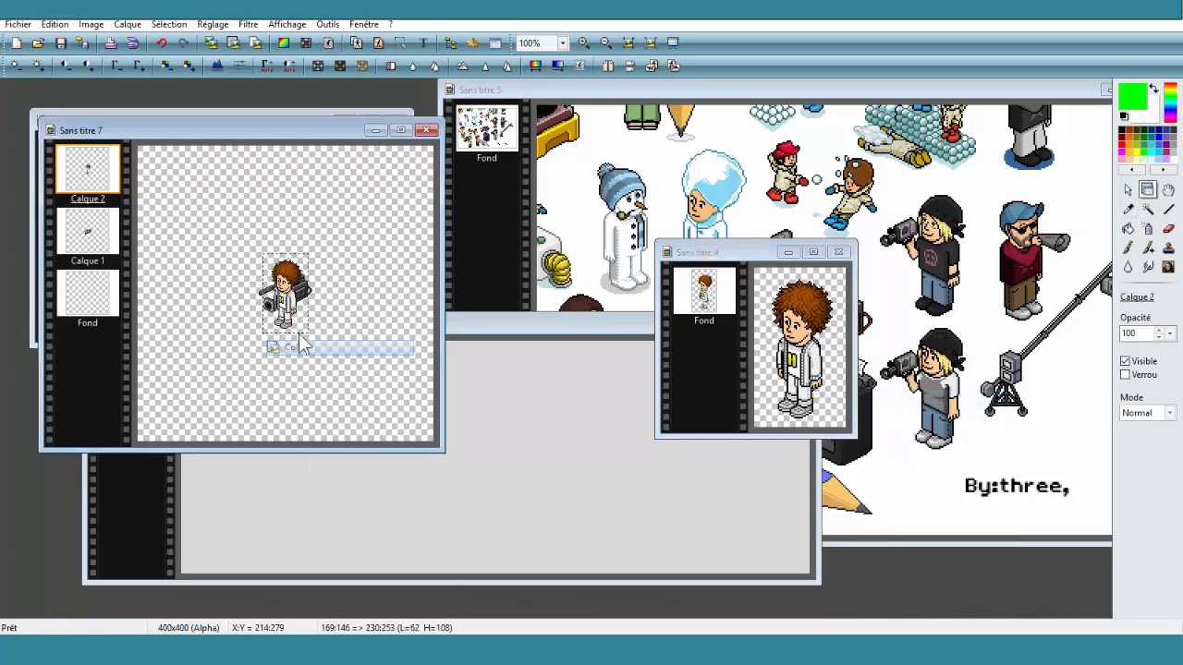
Step: Move the sprite sheet window aside and shift the avatar layer about 20 pixels right and down, with its head against the camera
left_click(583, 43)
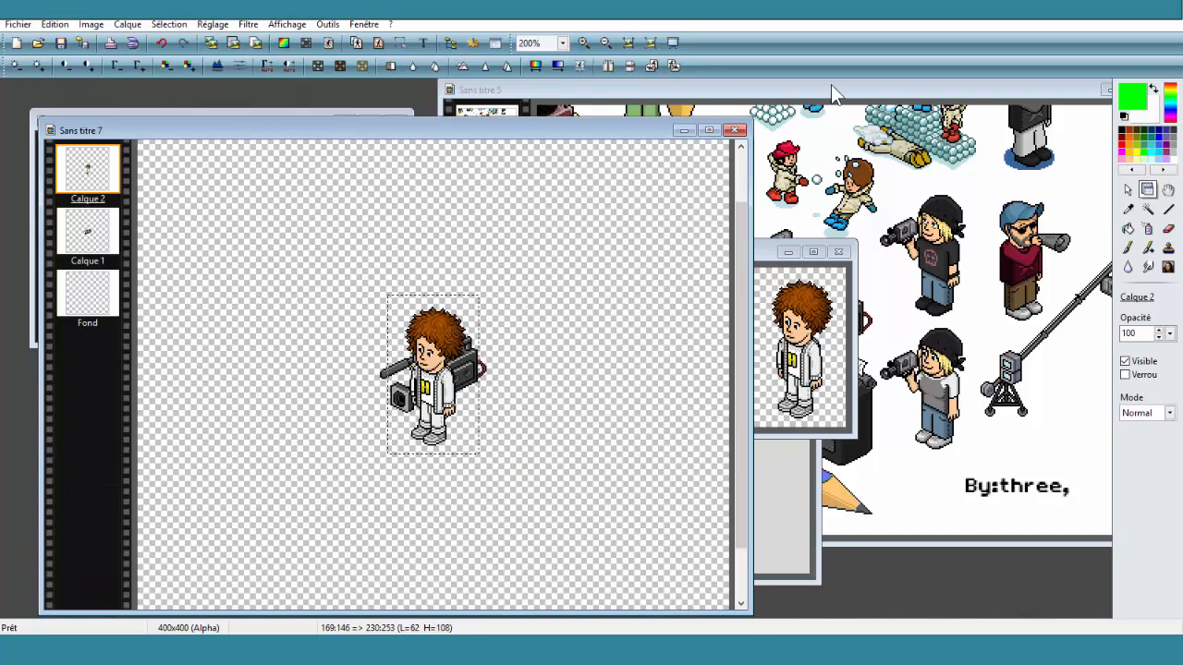
left_click_drag(830, 84, 1112, 96)
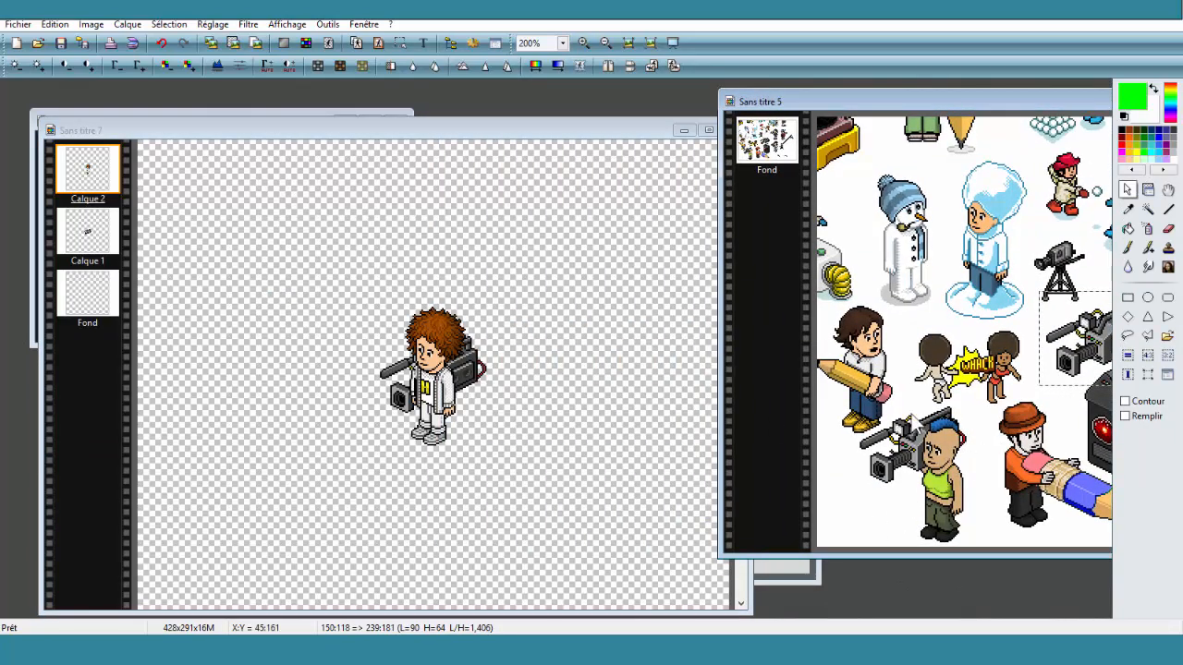
left_click(430, 399)
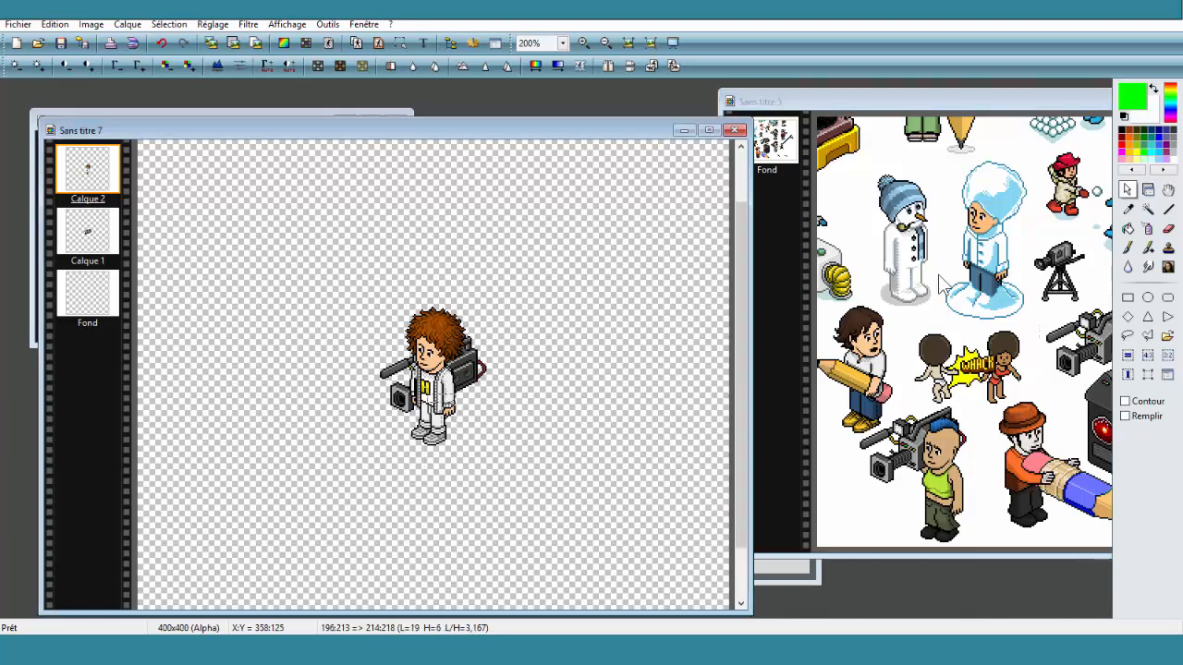
left_click(1147, 189)
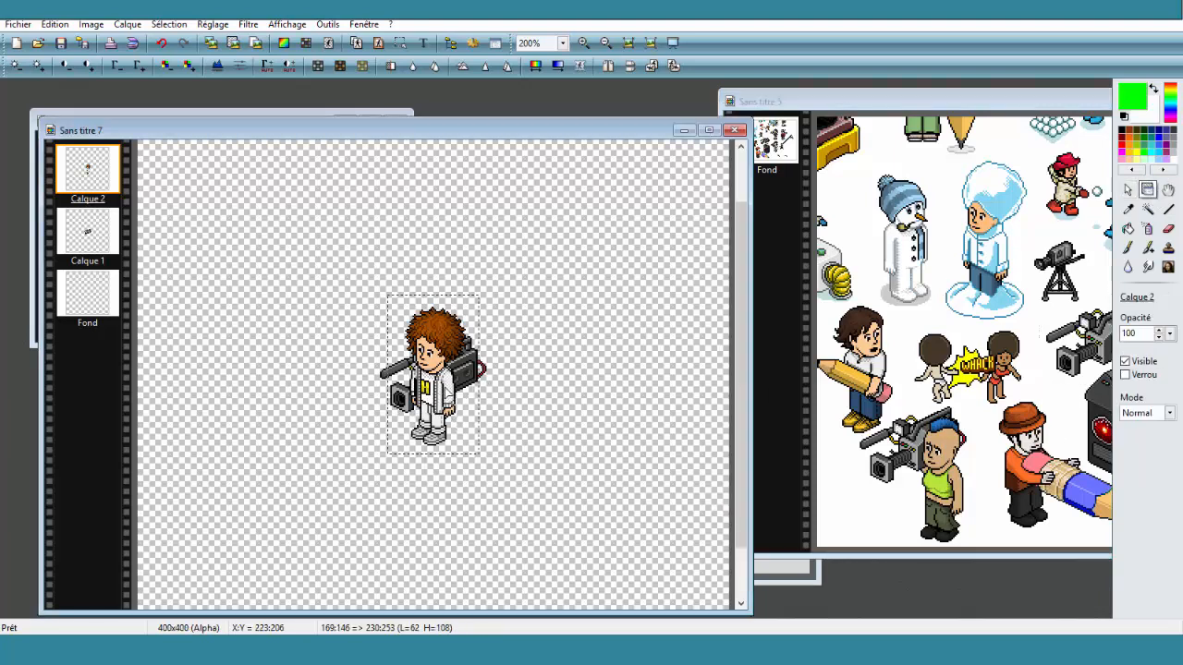
left_click_drag(425, 385, 466, 438)
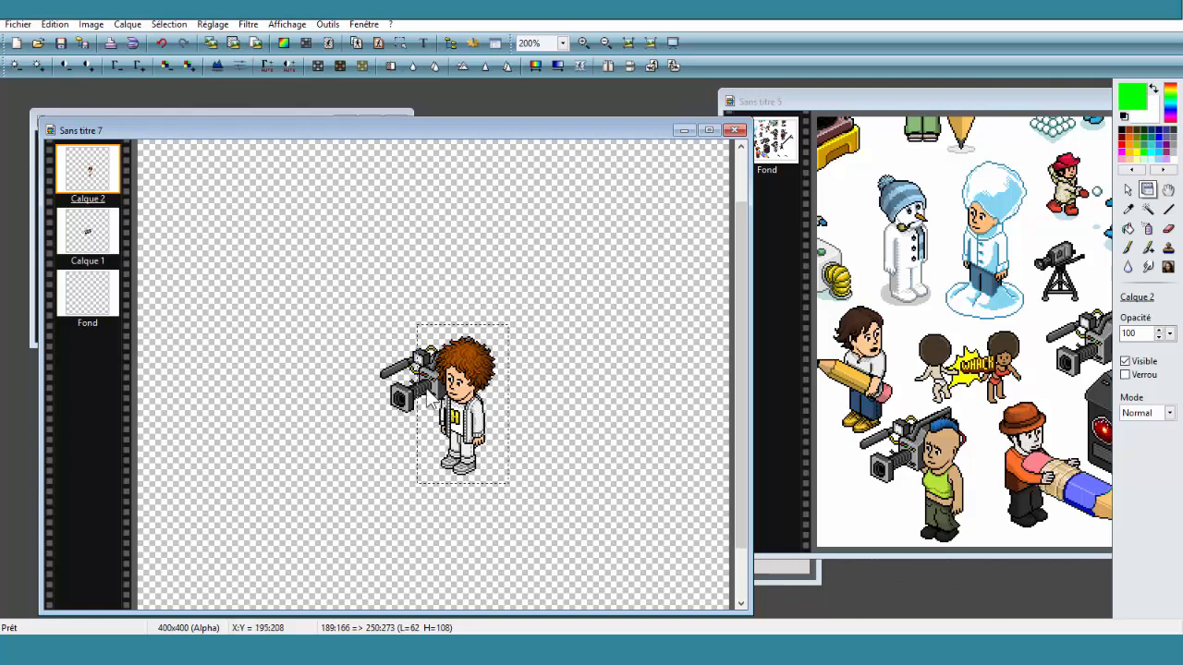
Step: Merge the avatar layer with the camera layer beneath it
left_click(583, 42)
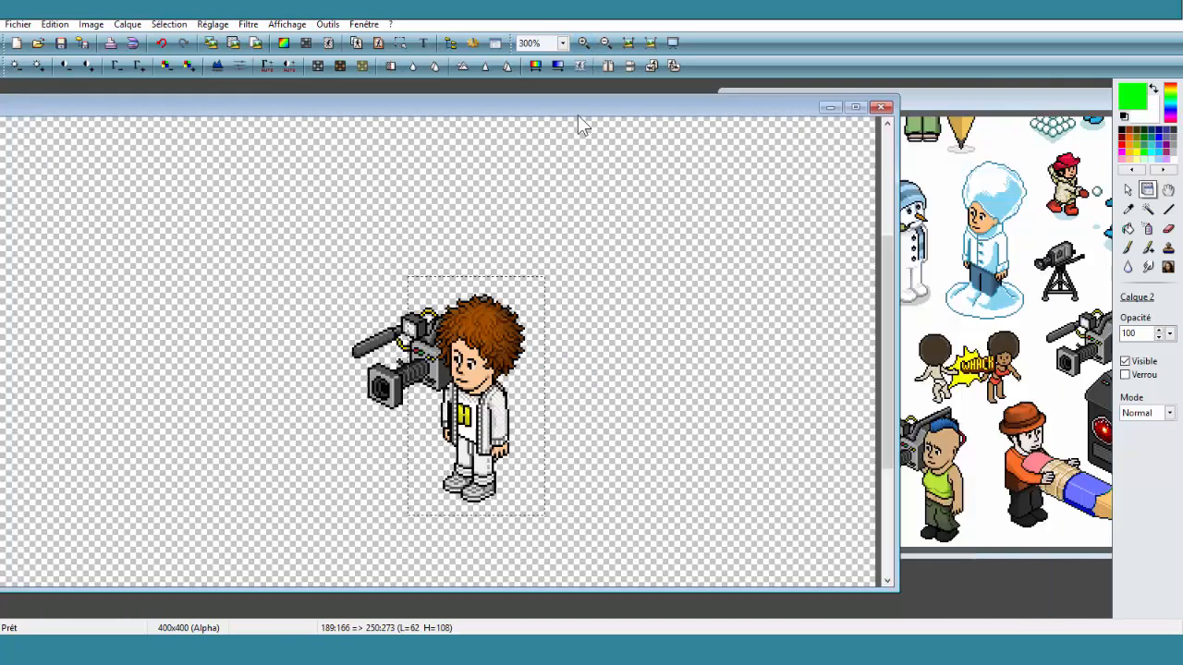
left_click_drag(577, 115, 692, 127)
left_click_drag(1020, 369, 751, 370)
left_click(583, 42)
left_click_drag(1107, 369, 824, 370)
left_click_drag(462, 604, 538, 603)
left_click(1127, 248)
left_click(583, 42)
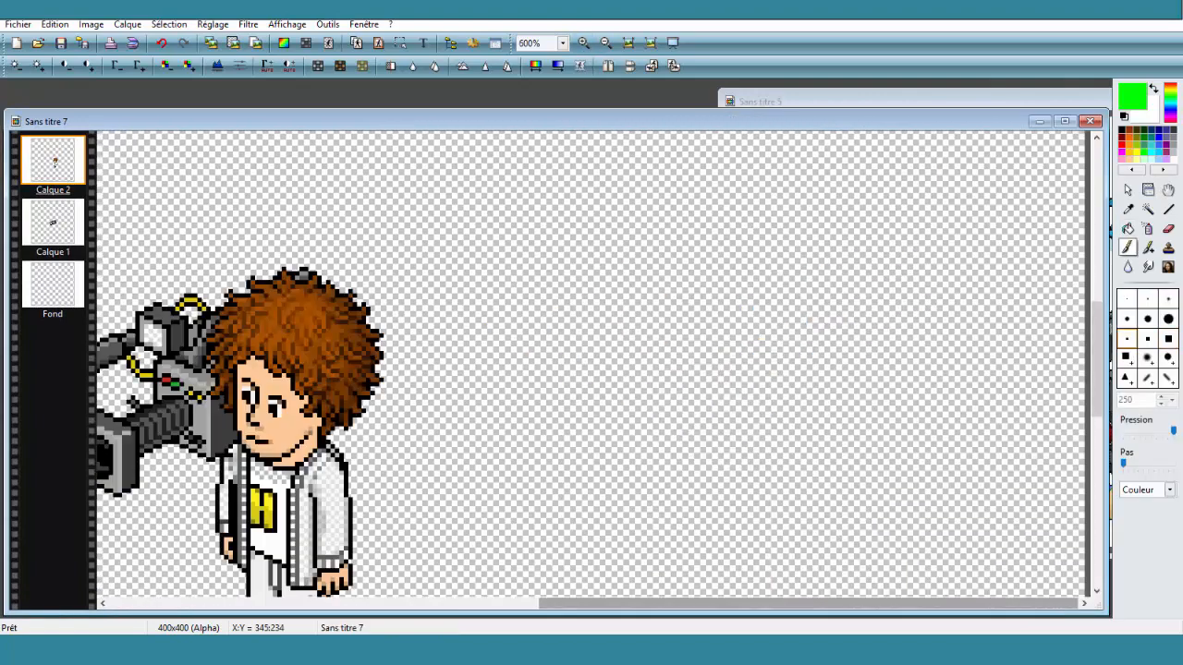
scroll(591, 369, "down", 3)
left_click_drag(646, 603, 599, 603)
left_click_drag(1107, 293, 645, 293)
left_click(339, 284)
key("ctrl+z")
left_click(1167, 228)
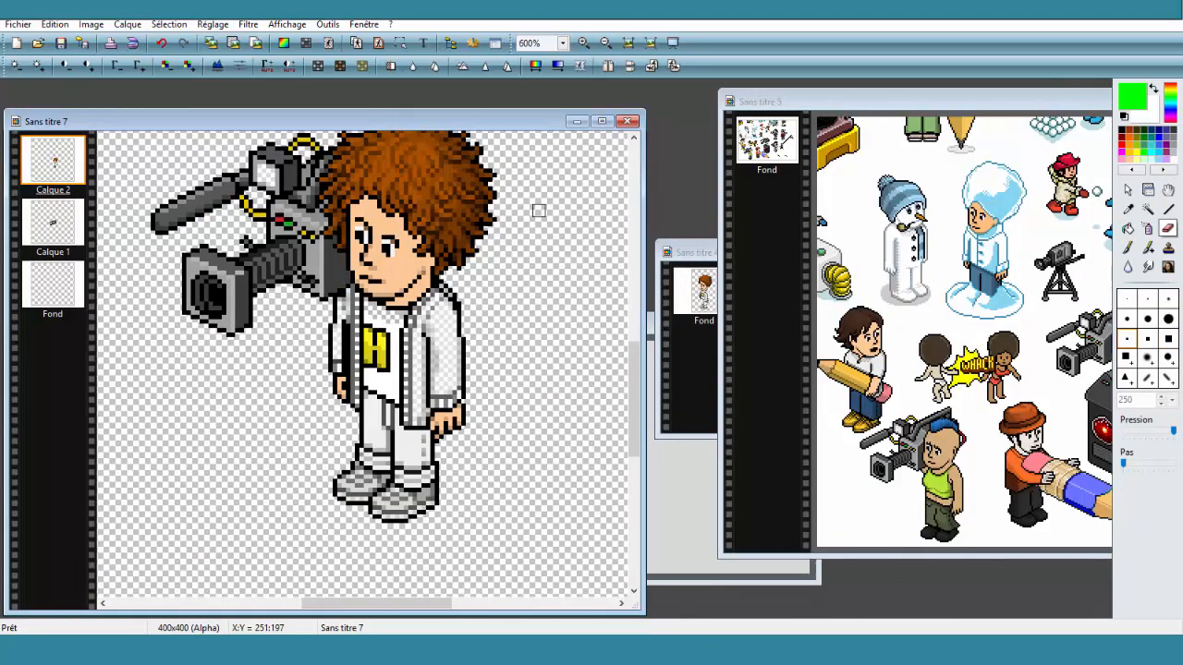
right_click(40, 160)
left_click(101, 259)
Step: Erase the avatar's hanging arm beneath the camera and draw a short black arm outline from the jacket up to the camera
left_click(1167, 229)
left_click_drag(342, 395, 330, 370)
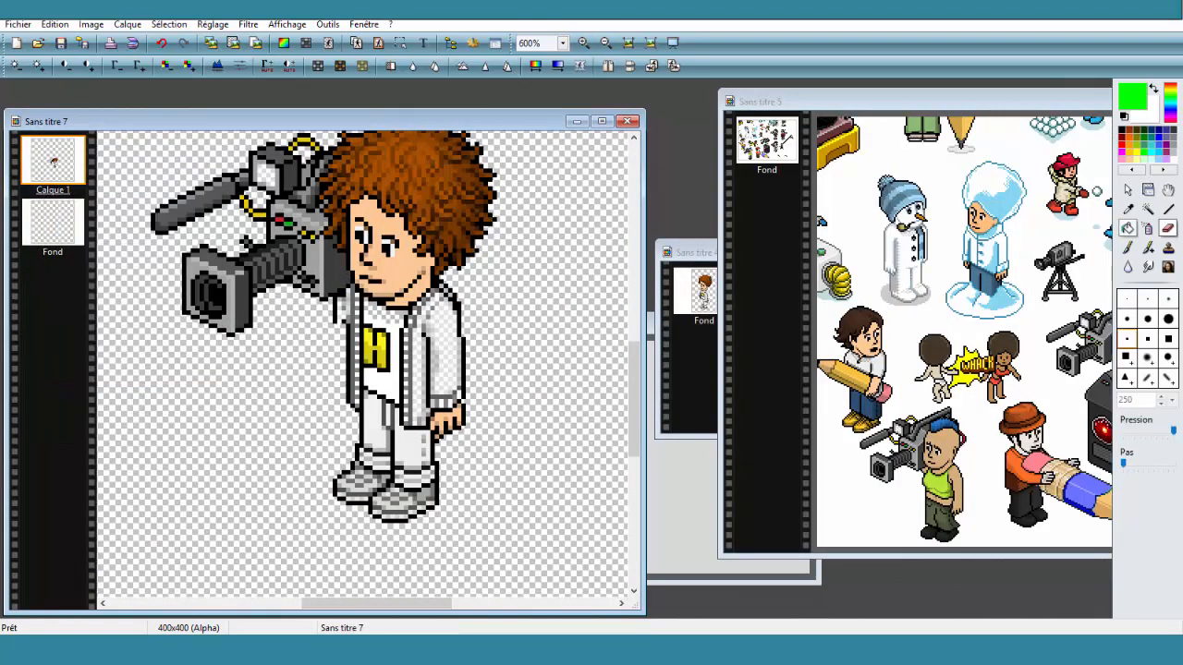
left_click(1127, 247)
left_click(1127, 301)
left_click(1124, 117)
left_click(1168, 228)
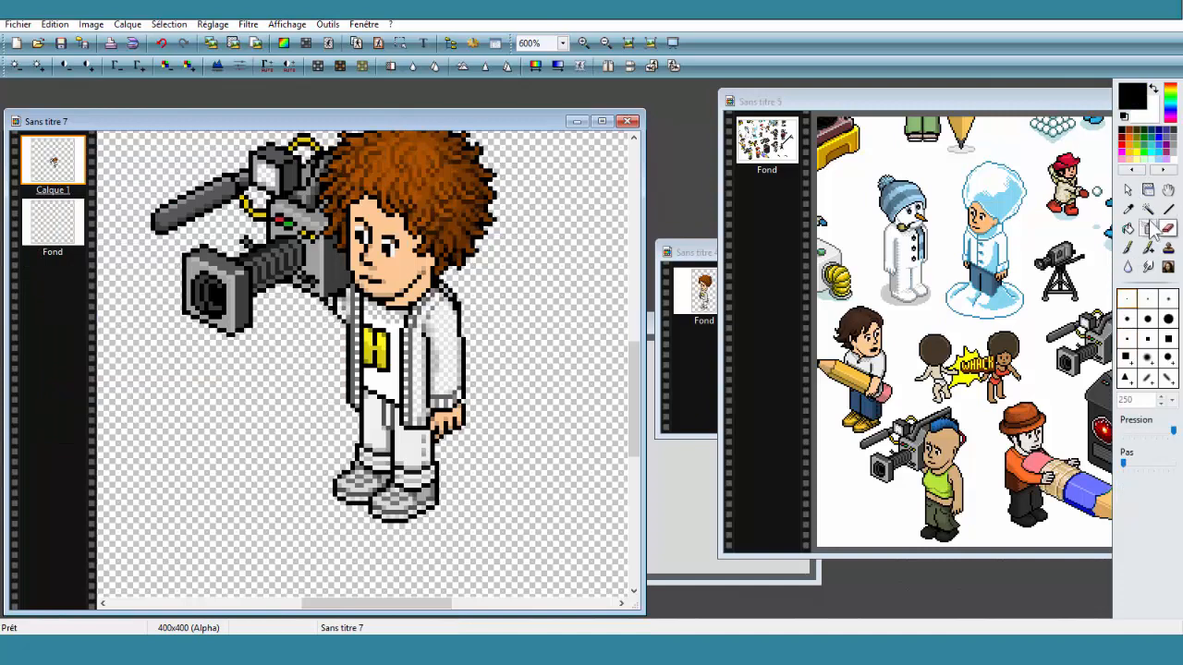
Step: Paint the raised arm's pixels with white and grey #B7B7B7 tones sampled from the jacket area
left_click(1127, 209)
left_click(355, 308)
left_click(1127, 247)
left_click_drag(339, 302, 328, 295)
left_click(1127, 209)
left_click(342, 301)
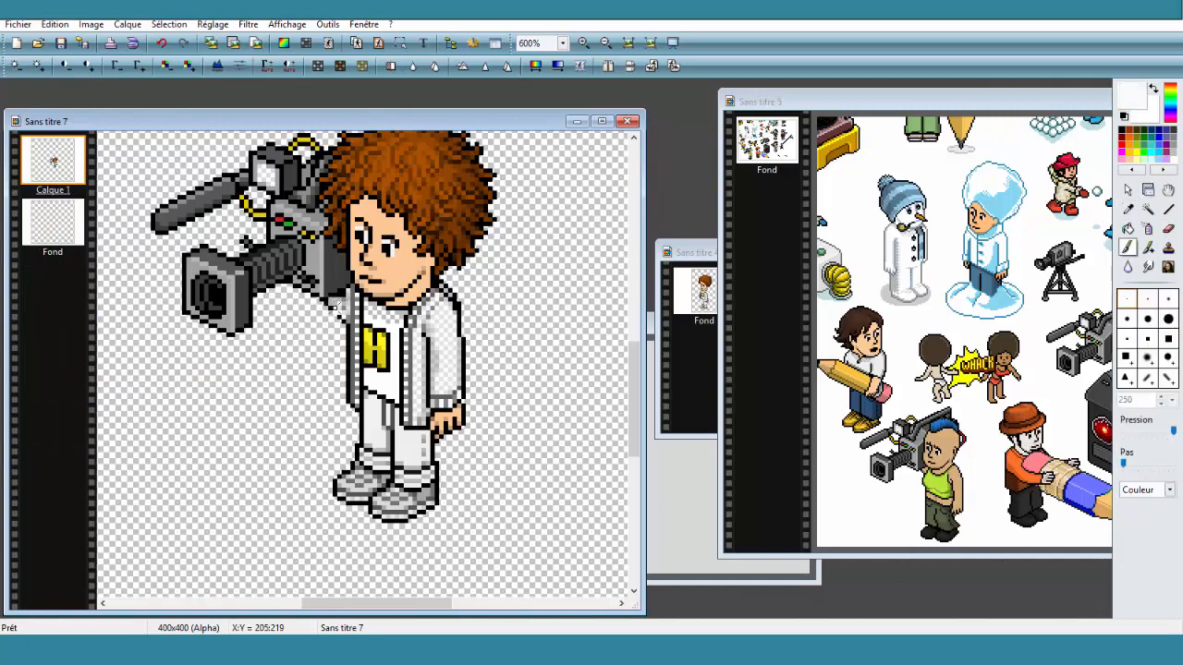
left_click(1127, 209)
left_click(337, 298)
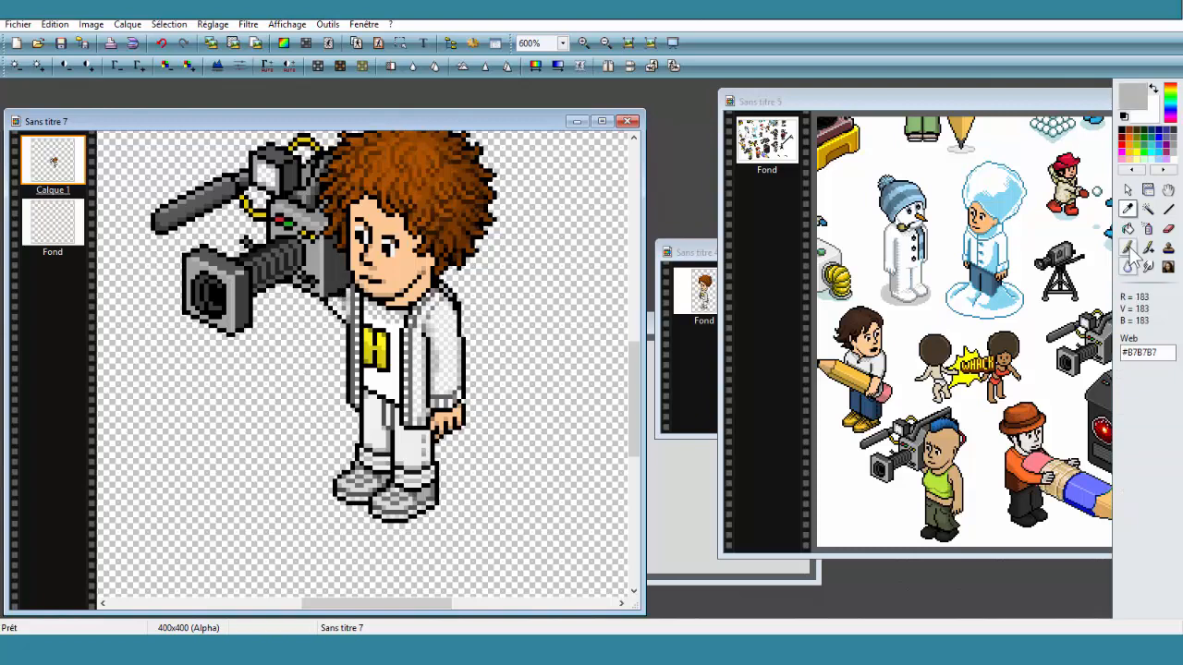
left_click(1127, 248)
left_click(1127, 209)
left_click(342, 302)
left_click(1127, 248)
Step: Copy the merged avatar-and-camera layer
left_click(606, 43)
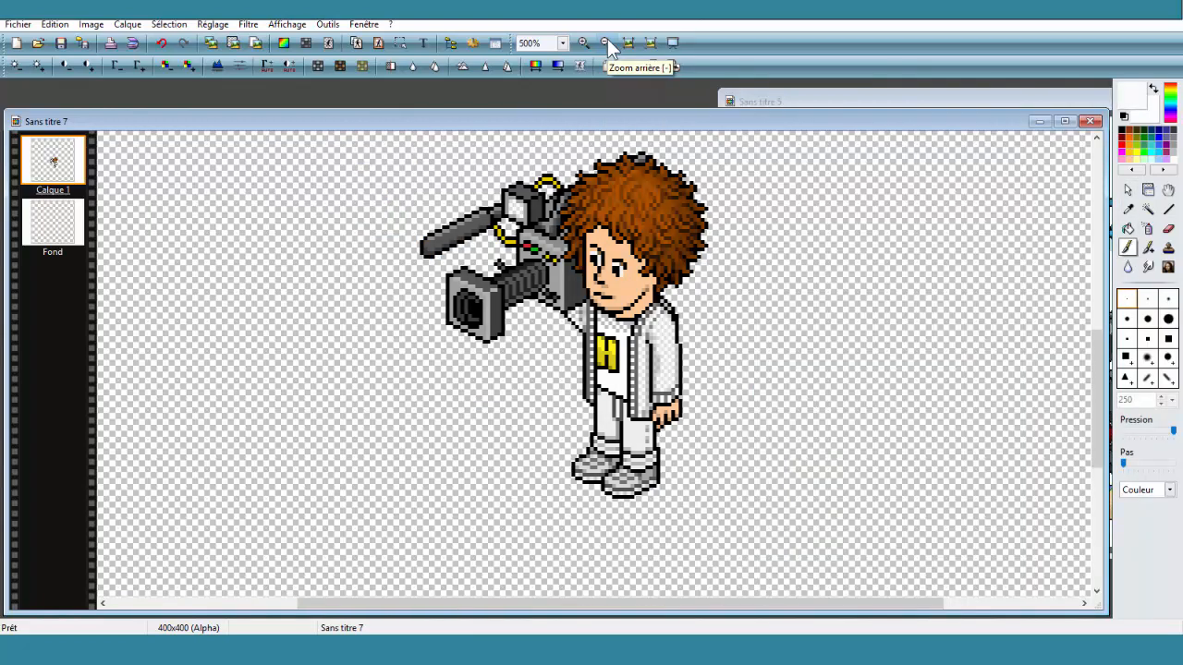
left_click(606, 42)
left_click(606, 43)
left_click(606, 43)
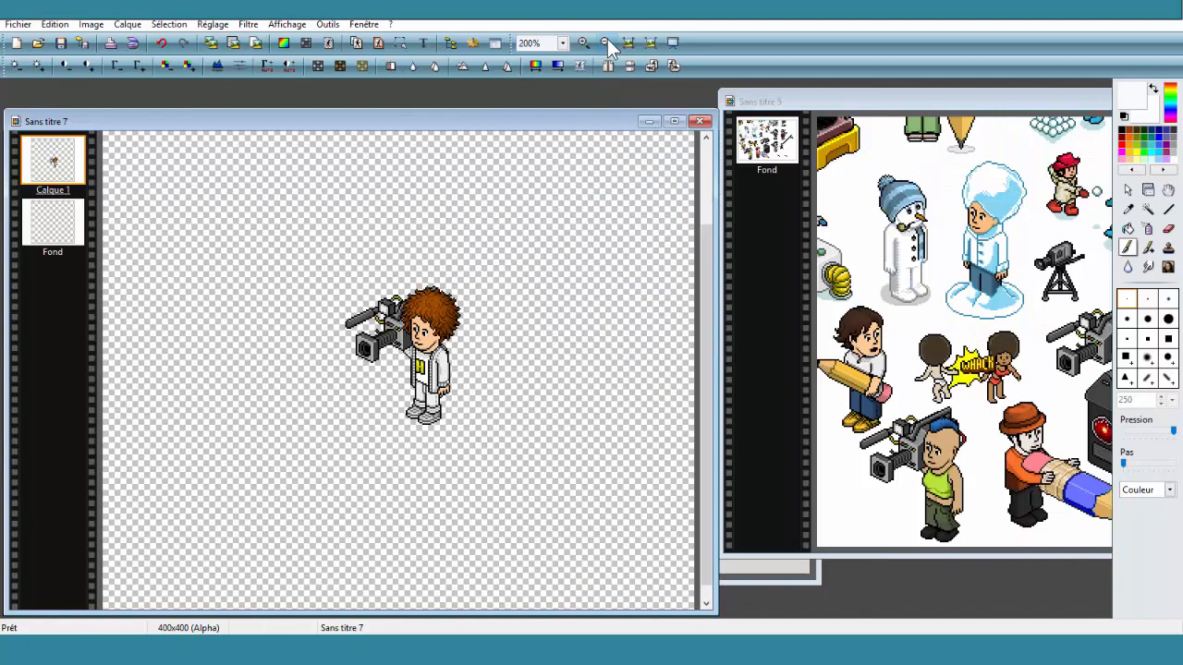
left_click(1127, 190)
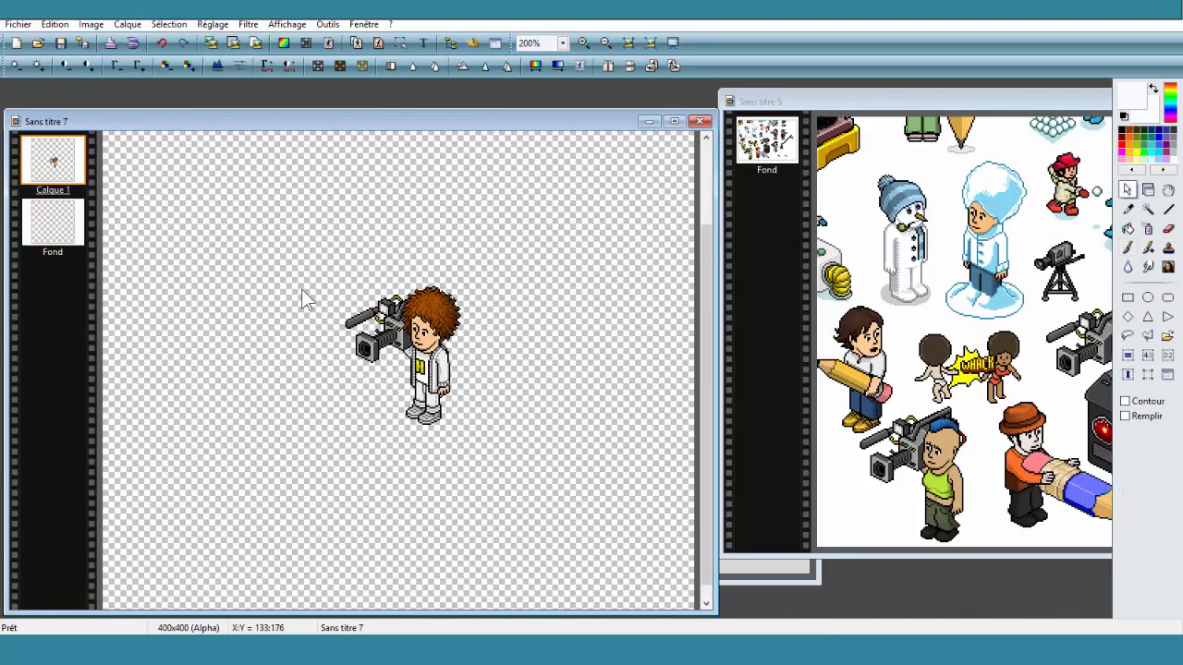
right_click(431, 323)
left_click(480, 386)
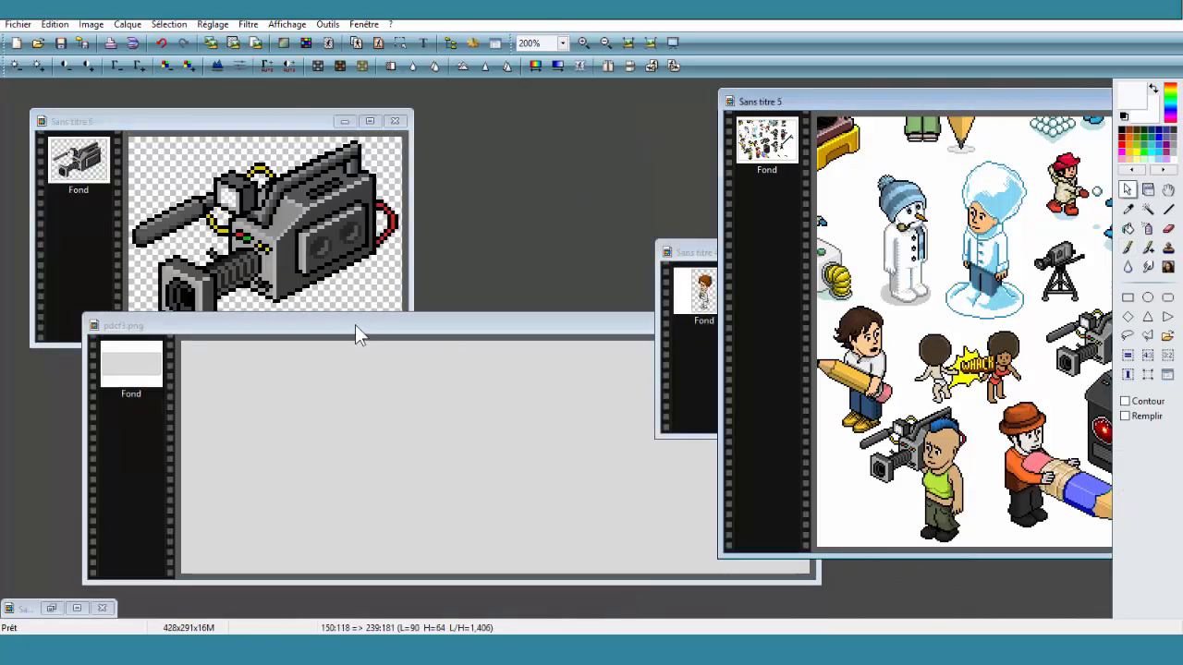
Step: Move the banner window aside, paste the copy as a new image and crop it around the figure to 145 × 131 pixels
left_click_drag(356, 325, 248, 157)
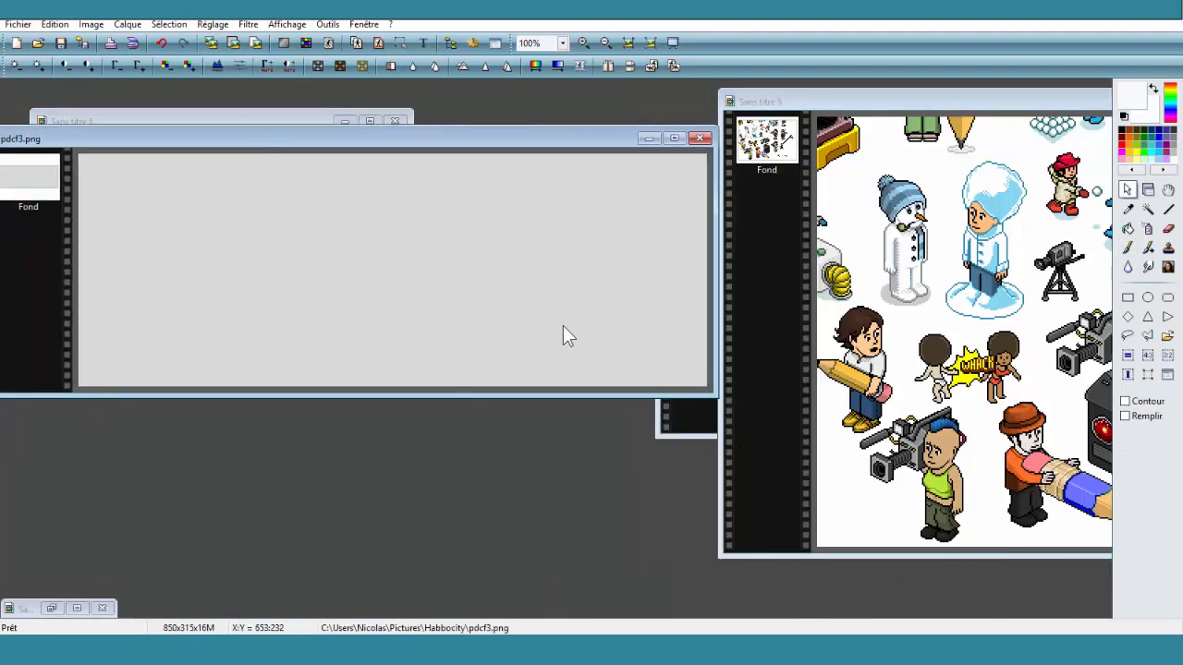
right_click(433, 509)
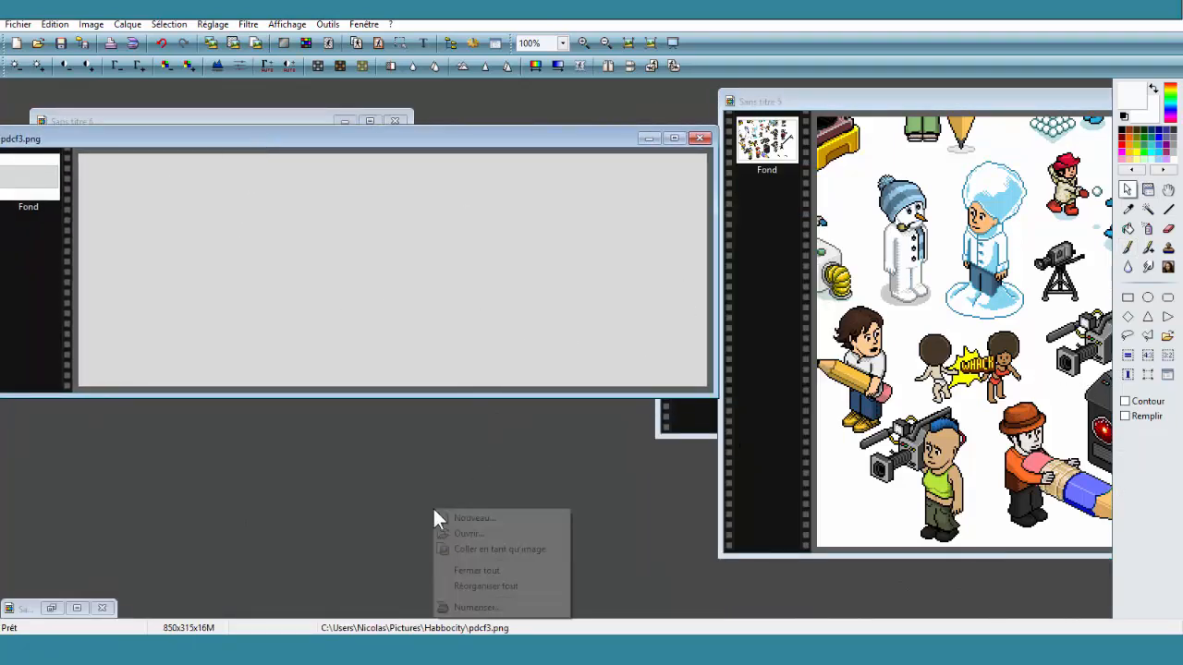
left_click(515, 548)
left_click_drag(248, 275, 354, 371)
right_click(311, 314)
left_click(376, 338)
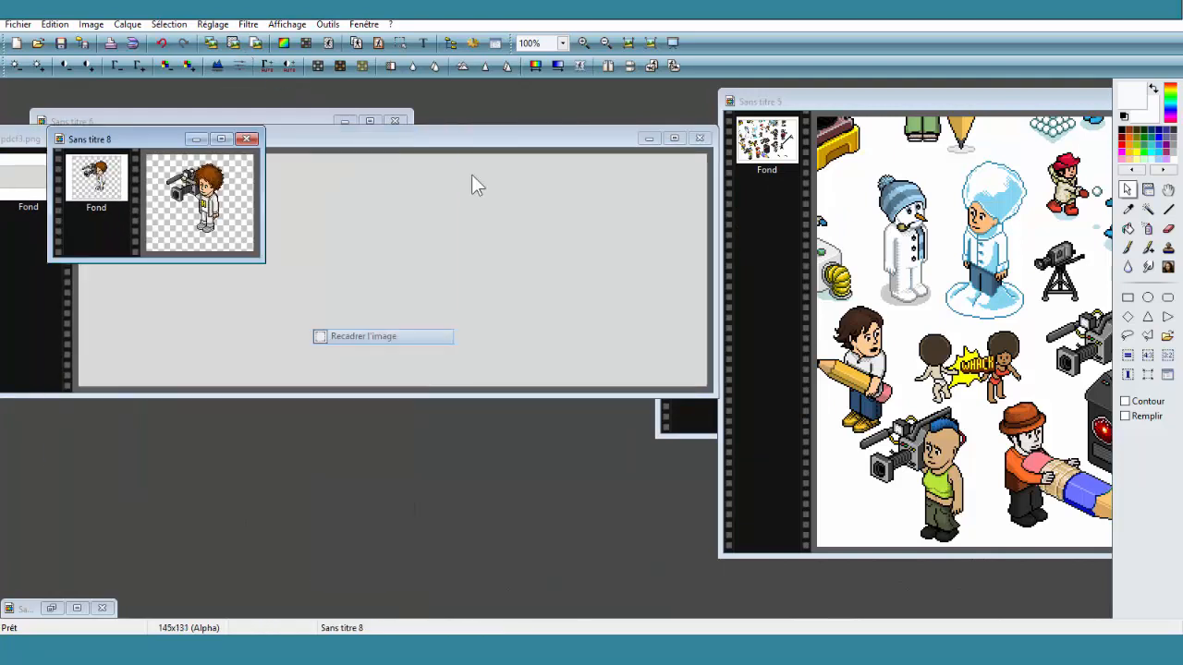
Step: Fill the cropped image's transparent background with bright blue, using a fill tolerance of 1
left_click(584, 43)
left_click(584, 44)
left_click(584, 43)
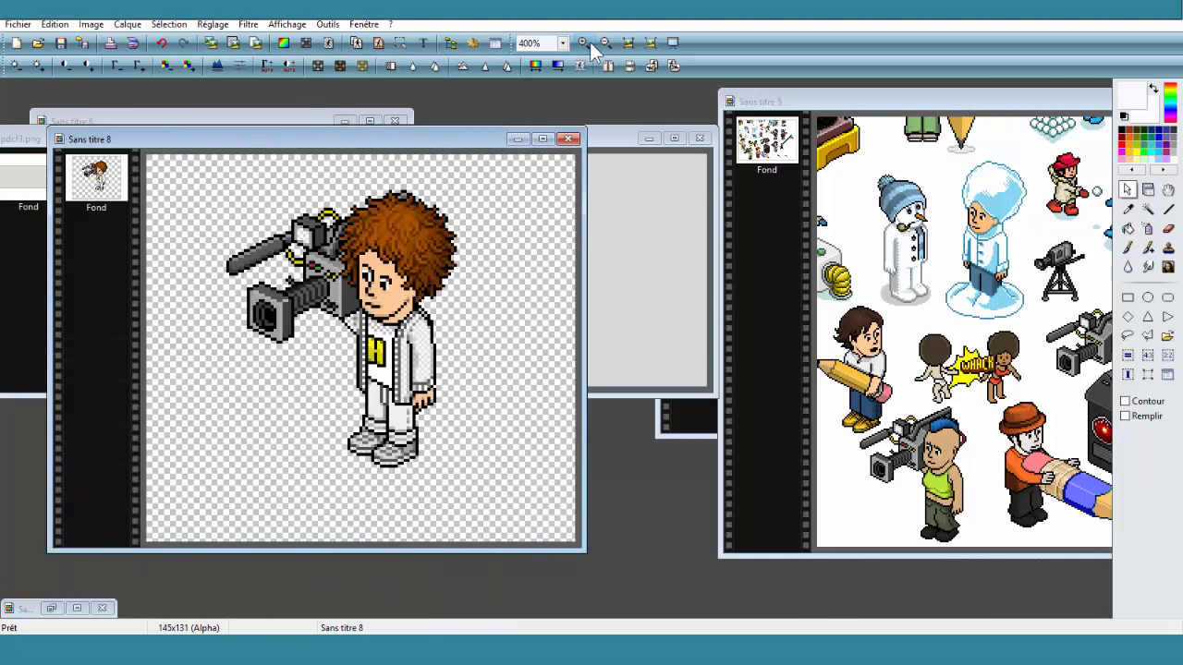
left_click(1127, 229)
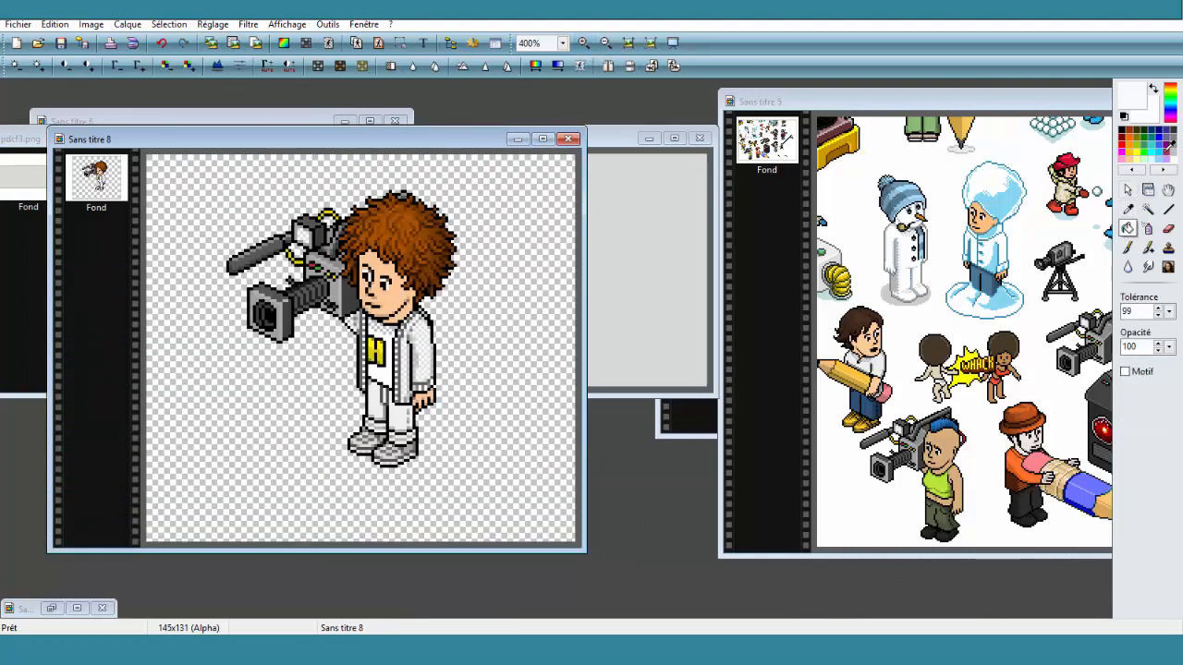
left_click(1164, 152)
left_click(1161, 150)
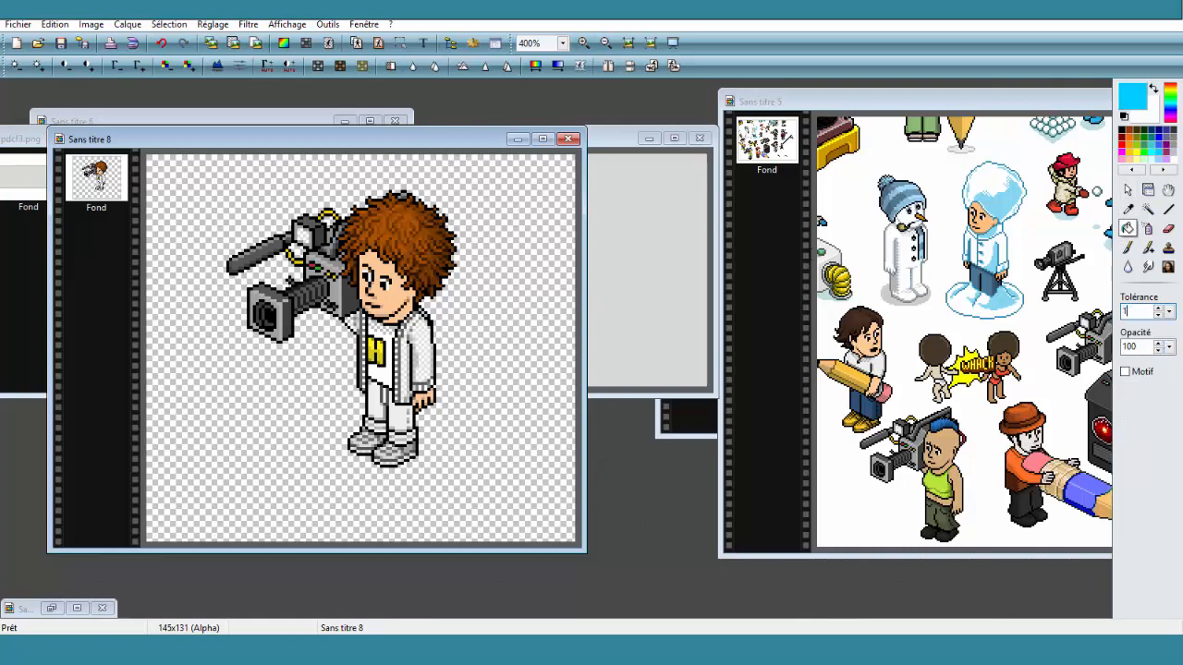
left_click(518, 323)
Step: Move the blue image's window aside, paste the copied avatar and camera as a layer into pdcf3.png and shift it up and right
mouse_move(372, 137)
left_mouse_down()
mouse_move(795, 148)
mouse_move(442, 224)
mouse_move(656, 202)
left_mouse_up()
left_click(1127, 189)
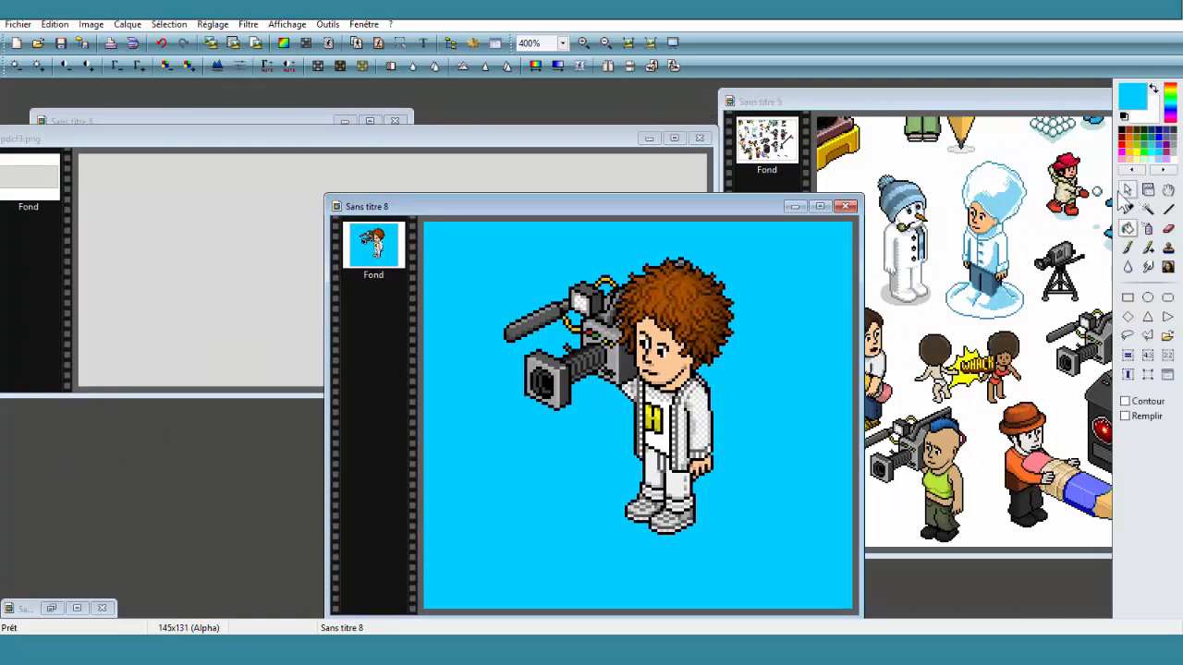
left_click(258, 302)
right_click(258, 301)
left_click(290, 394)
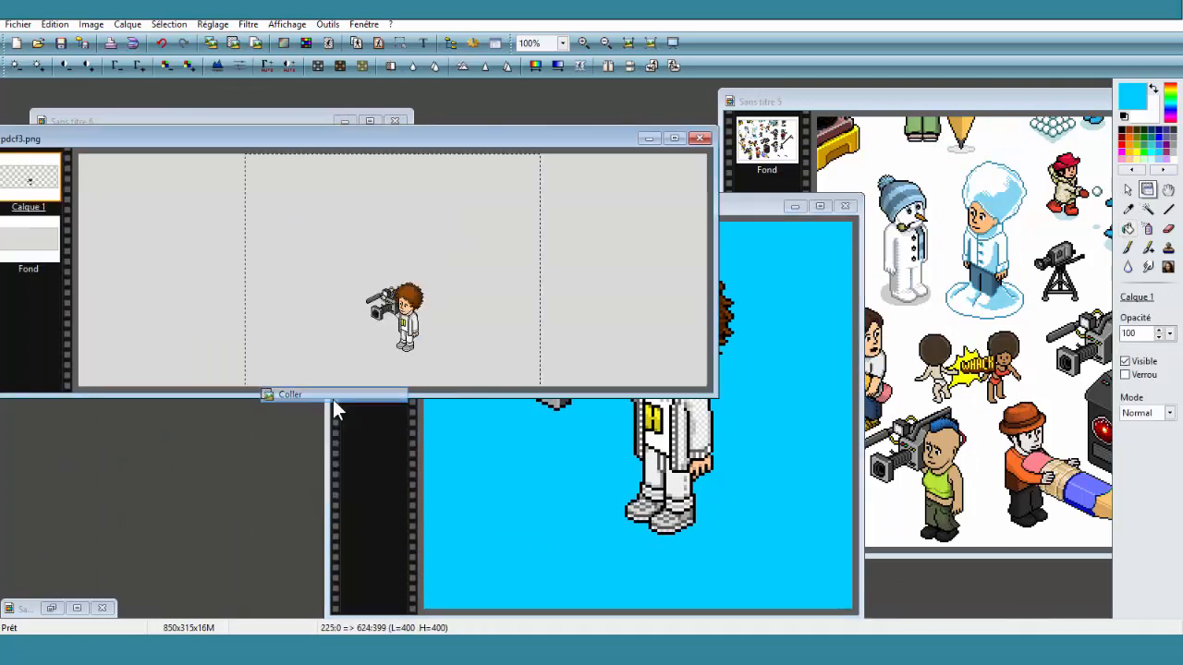
left_click_drag(397, 305, 425, 276)
Step: Set the pasted layer's size to 4000 × 4000 pixels through its manual settings, keeping proportions
right_click(425, 275)
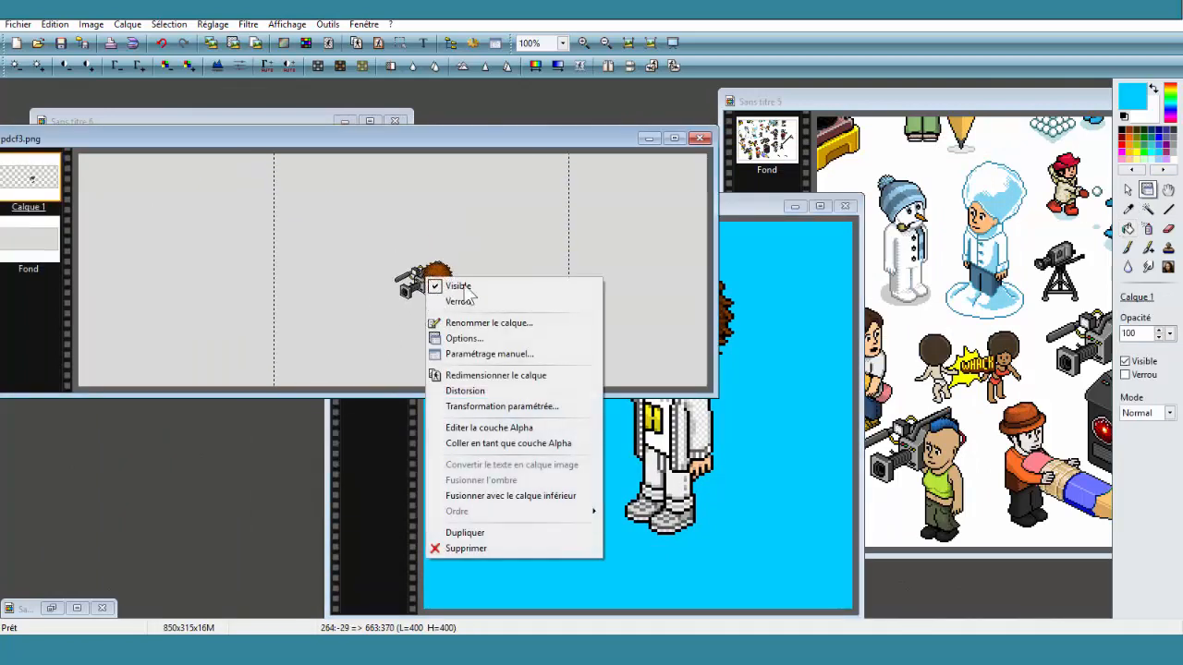
left_click(509, 354)
left_click(532, 263)
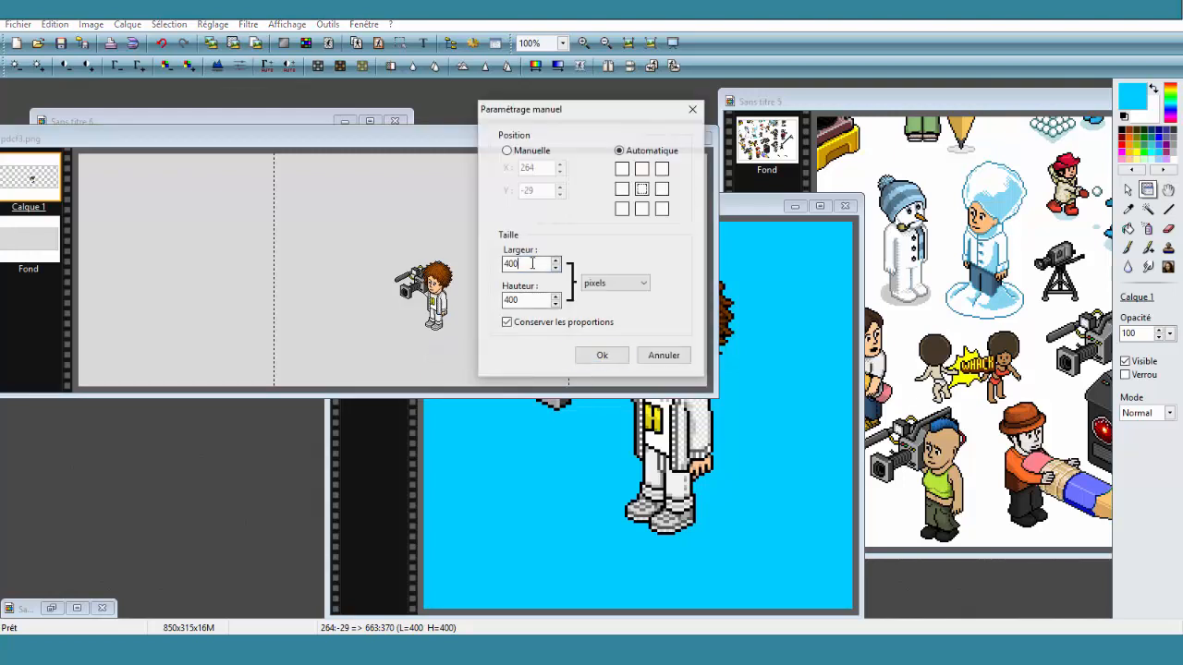
type("0")
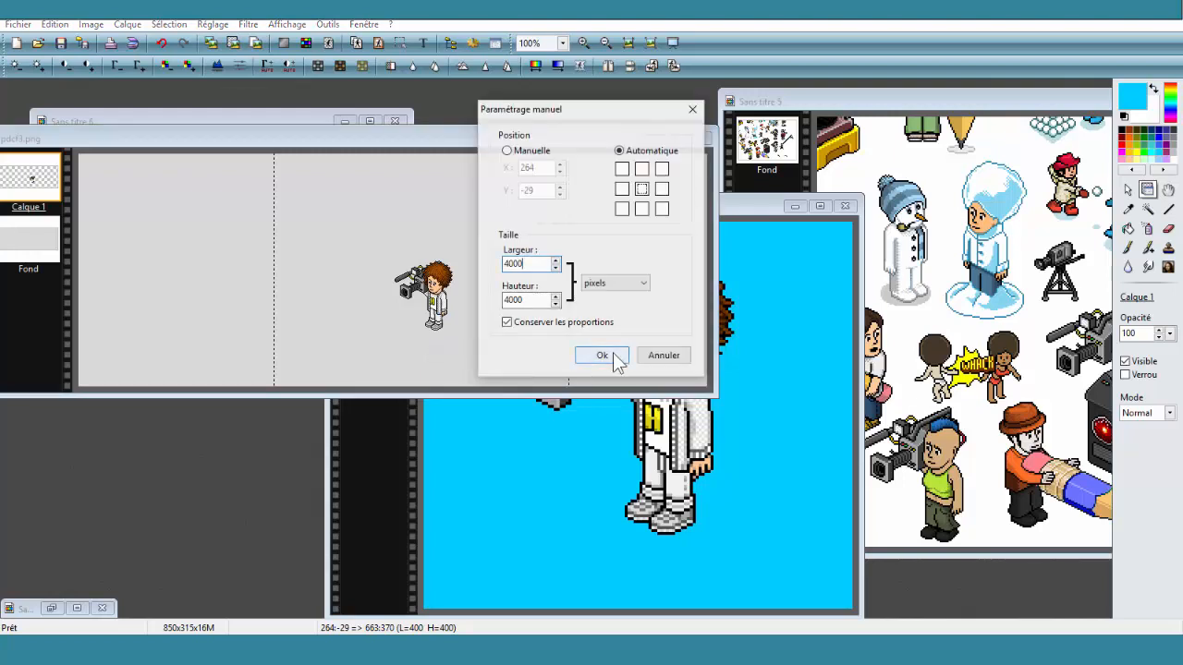
left_click(608, 353)
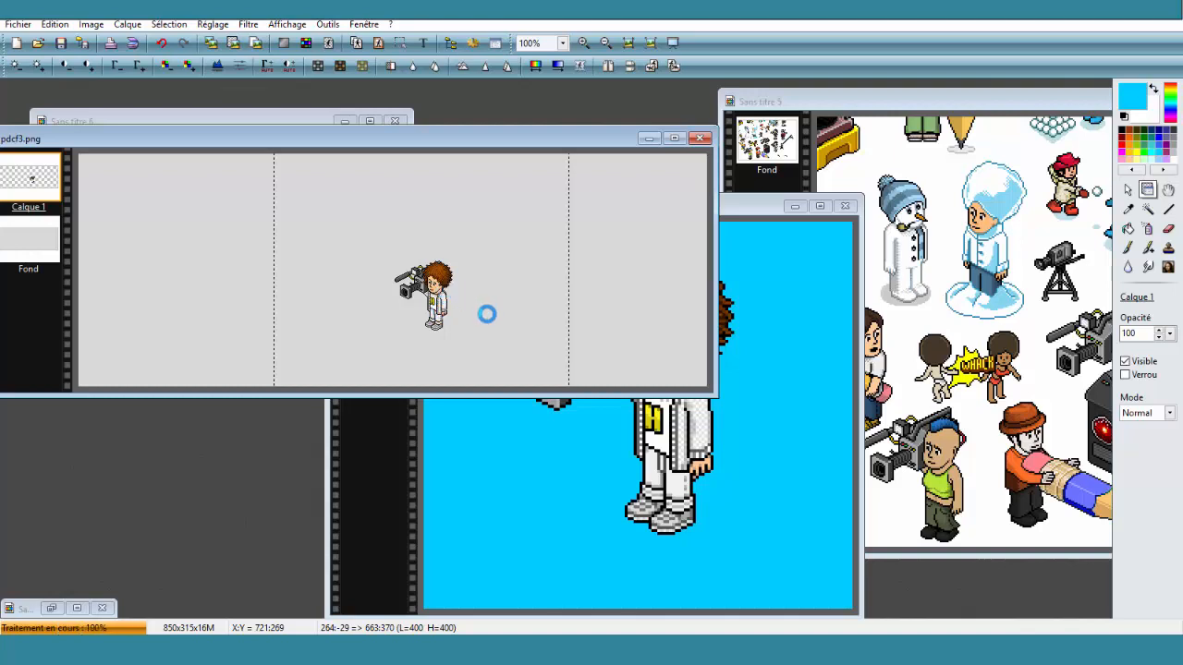
Step: Shift the enlarged avatar layer around the pdcf3.png banner to judge it, and delete that layer
left_click_drag(489, 312, 440, 375)
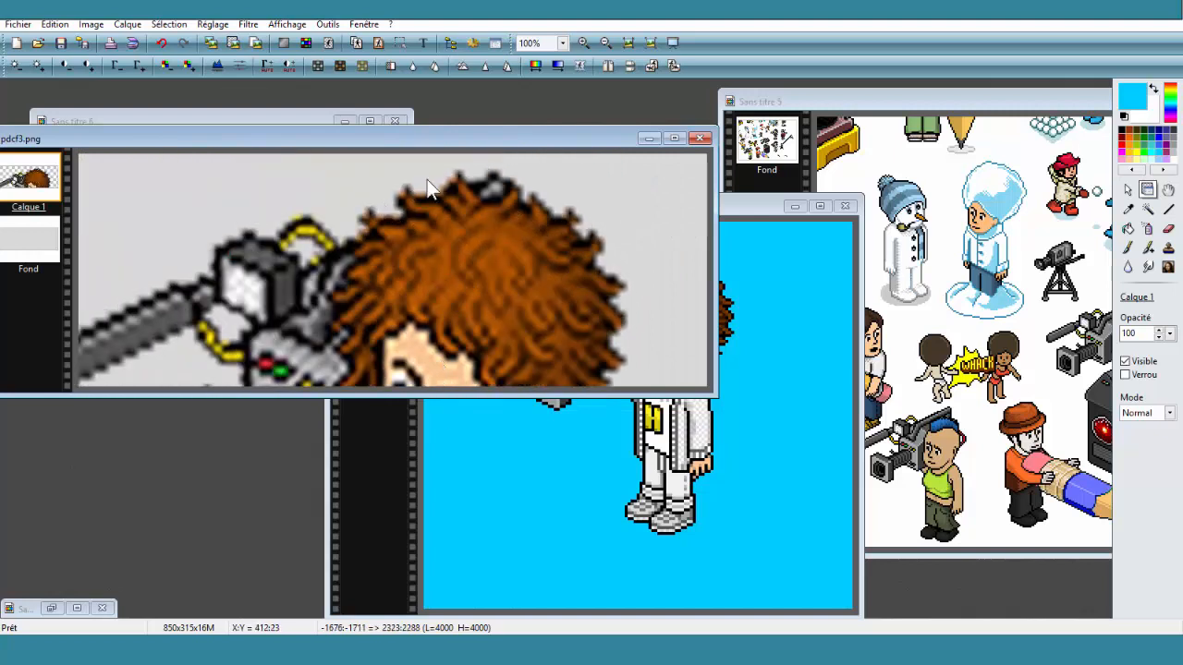
right_click(486, 224)
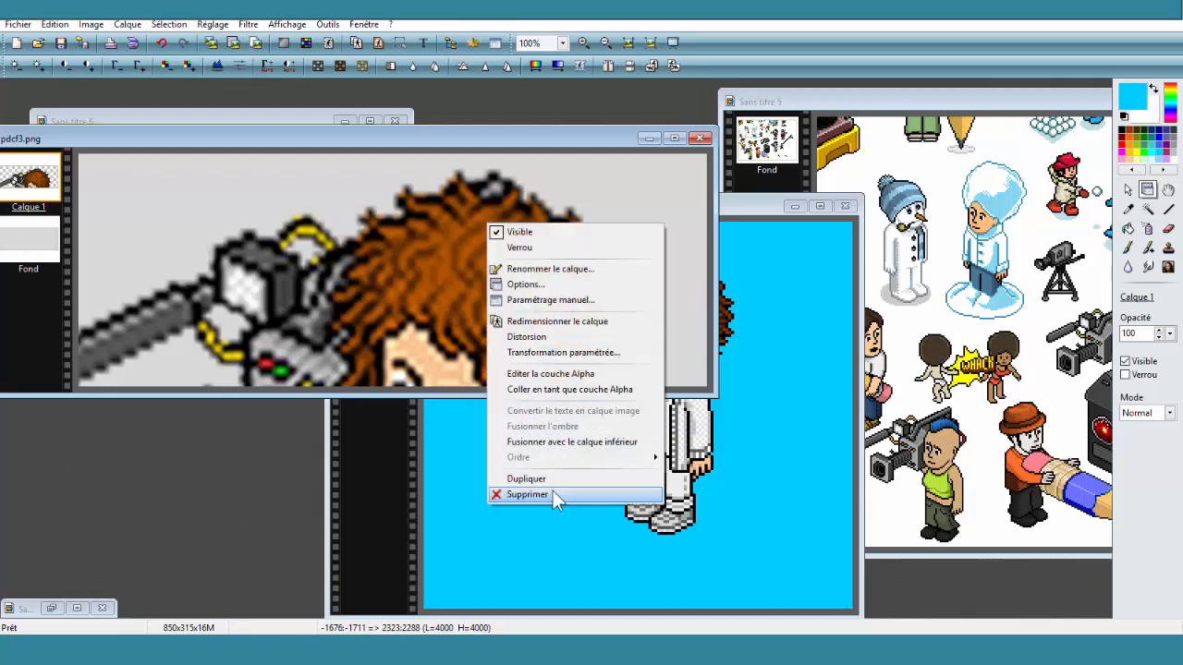
left_click_drag(364, 305, 513, 167)
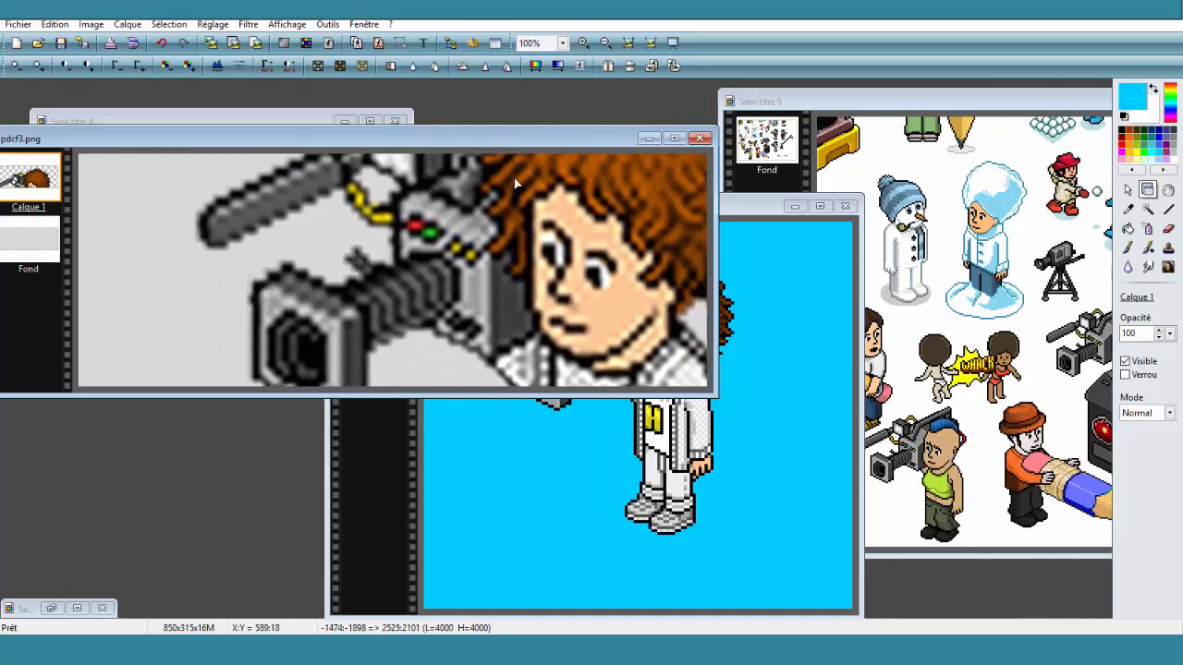
right_click(644, 268)
left_click(709, 536)
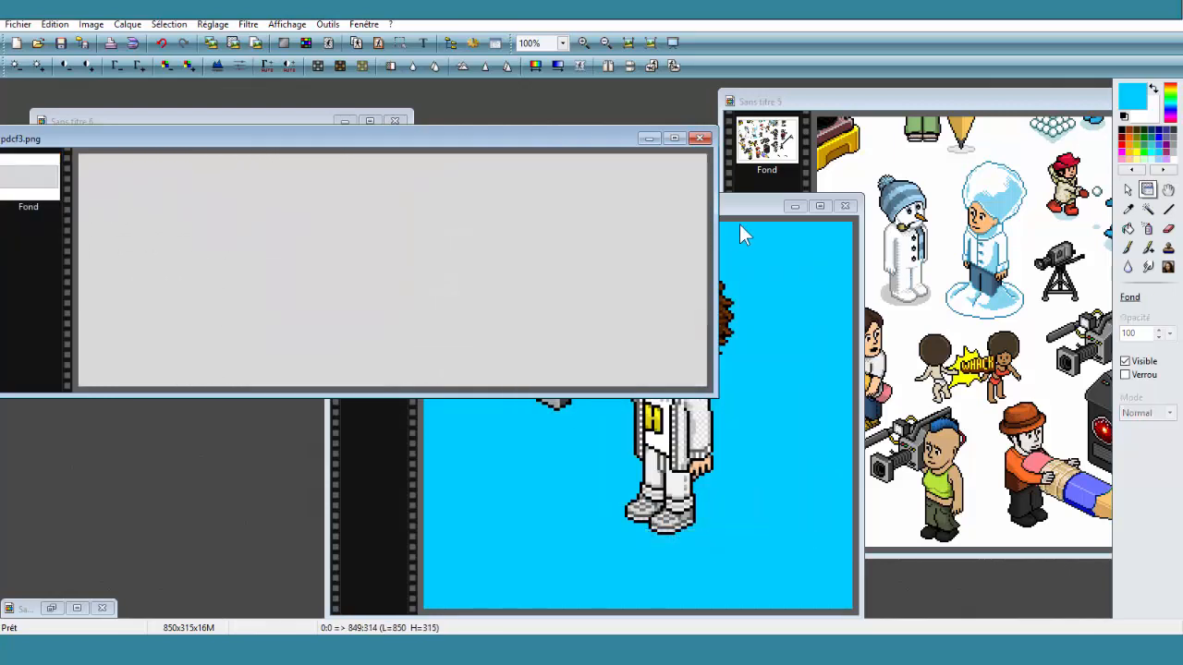
Step: Bring the blue-background avatar image to the front, move its window up and display it at 400% zoom
left_click(737, 210)
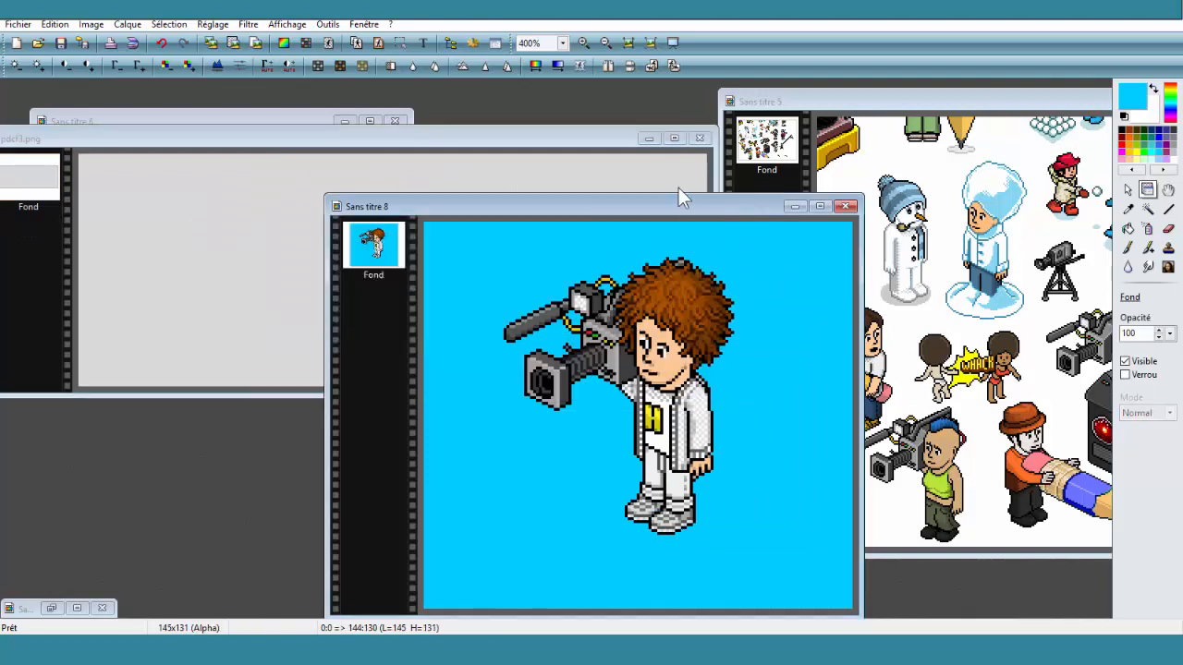
left_click_drag(676, 202, 699, 132)
left_click(582, 42)
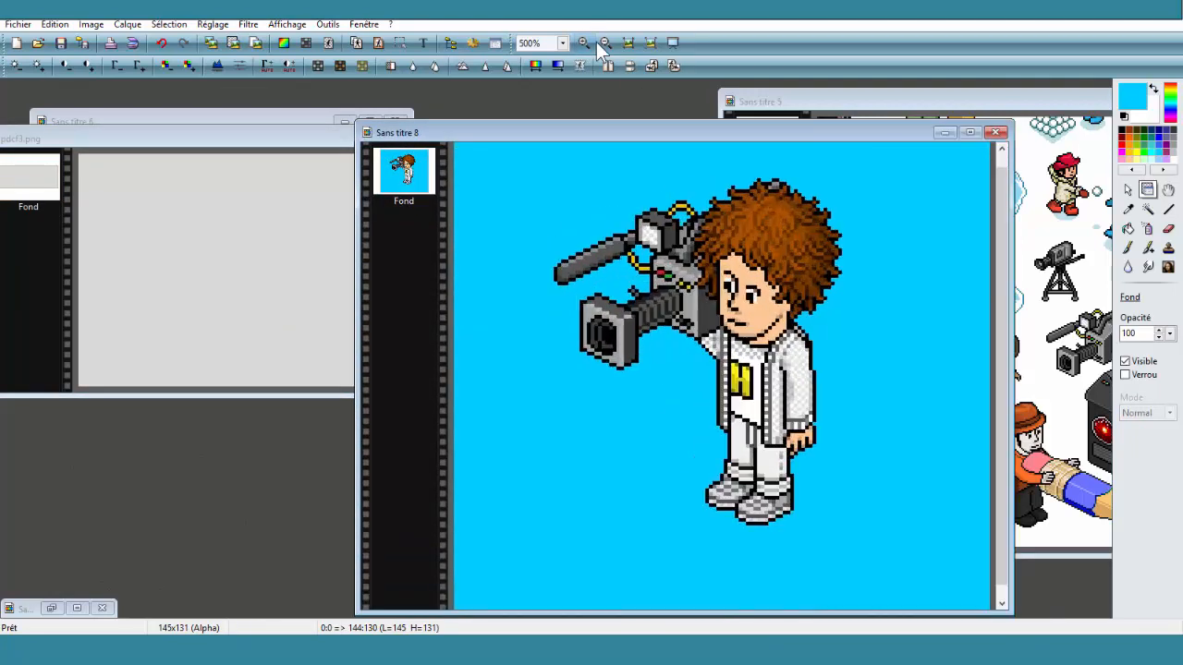
left_click(599, 40)
left_click(600, 40)
left_click(599, 41)
left_click(583, 43)
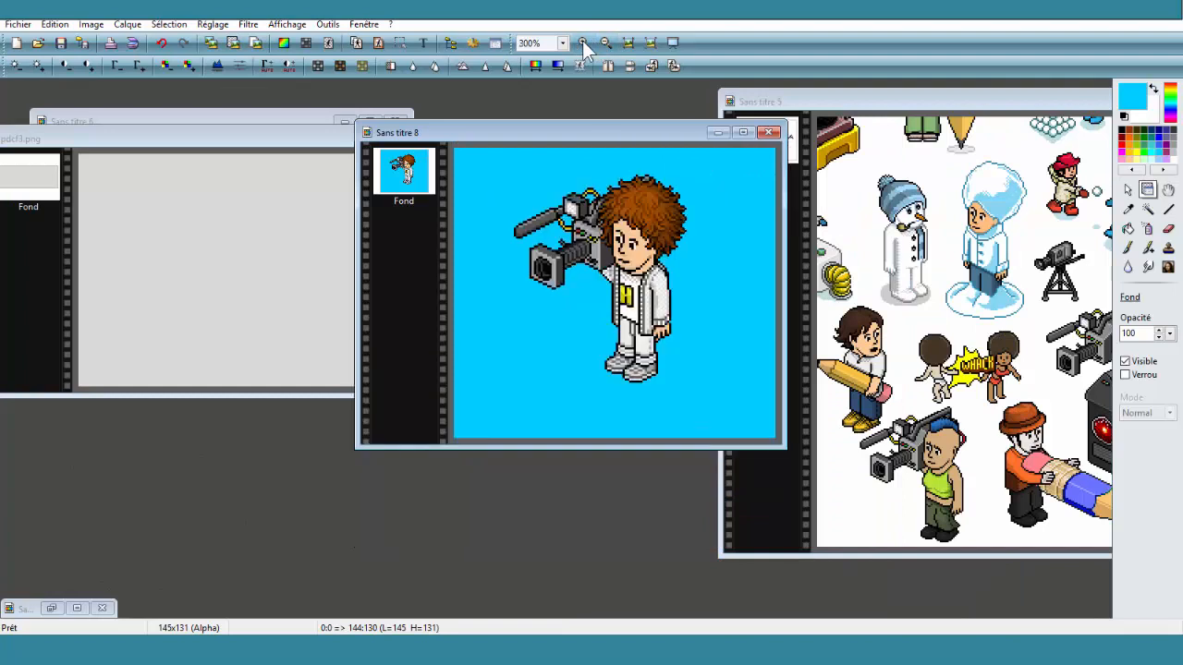
left_click(583, 43)
left_click(622, 42)
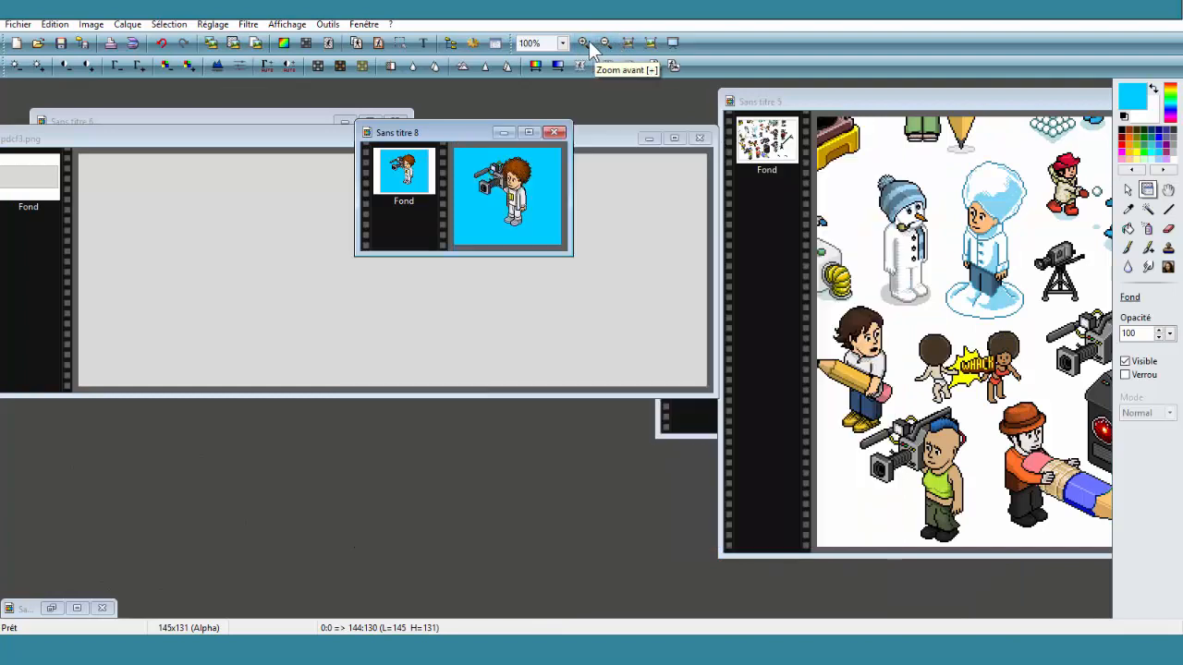
left_click(583, 43)
left_click(604, 43)
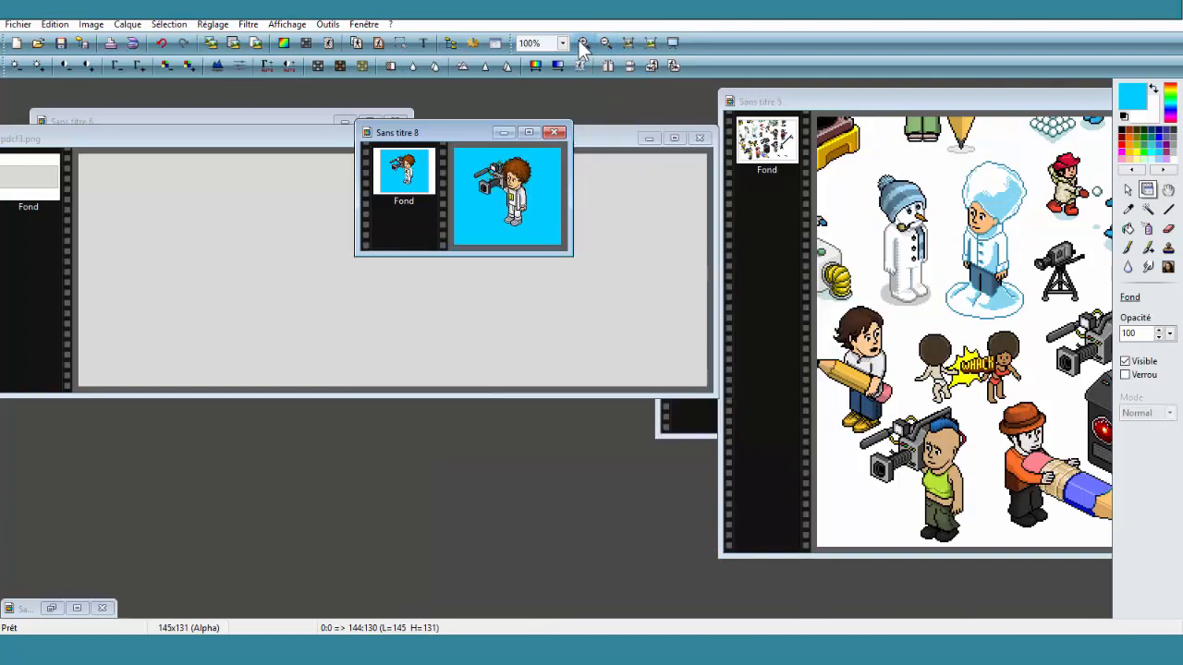
left_click(583, 42)
left_click(582, 42)
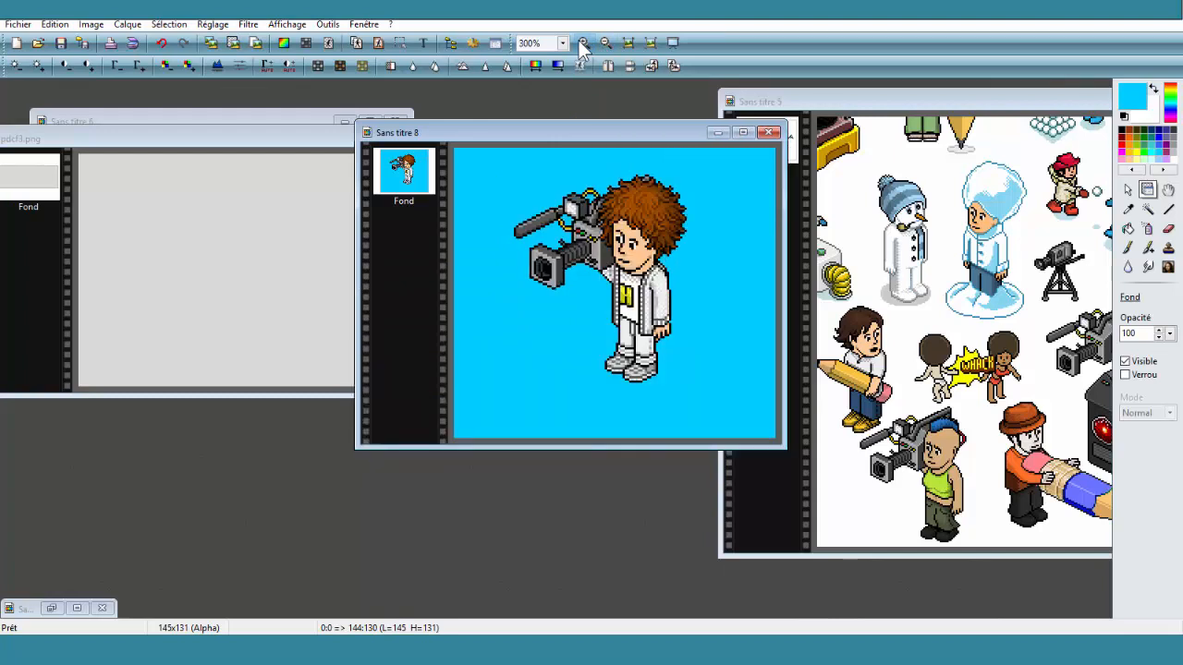
left_click(583, 43)
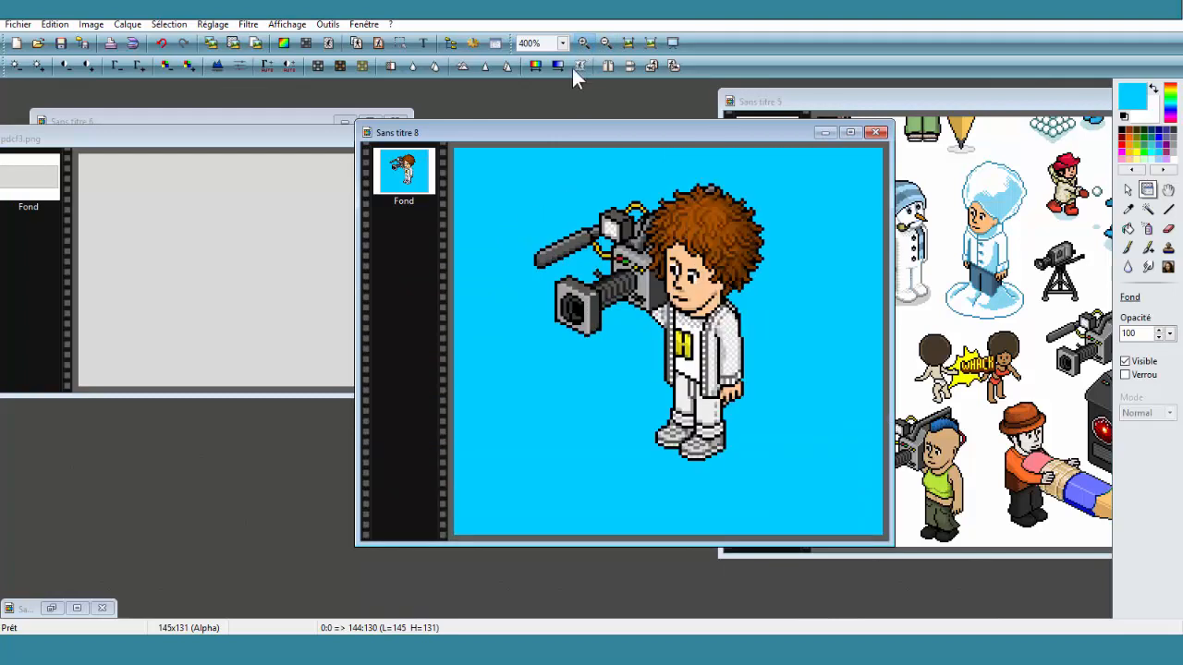
Step: Paste the screen capture as a new image and crop it around the enlarged avatar to 385 × 430 pixels
right_click(231, 429)
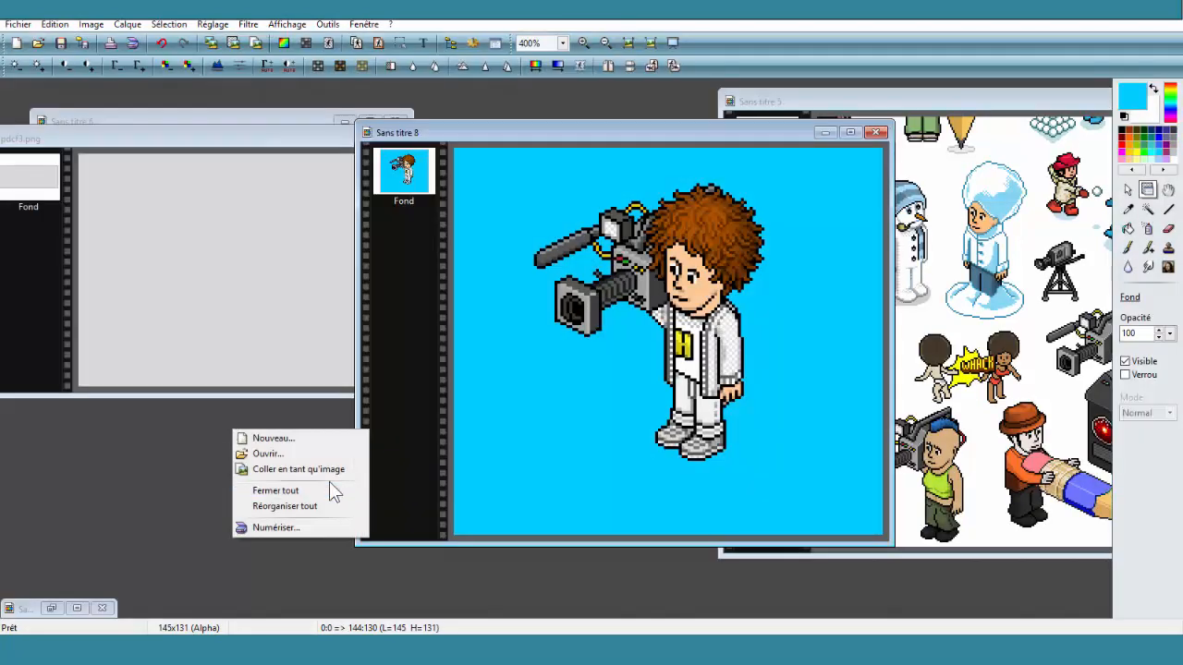
left_click(332, 470)
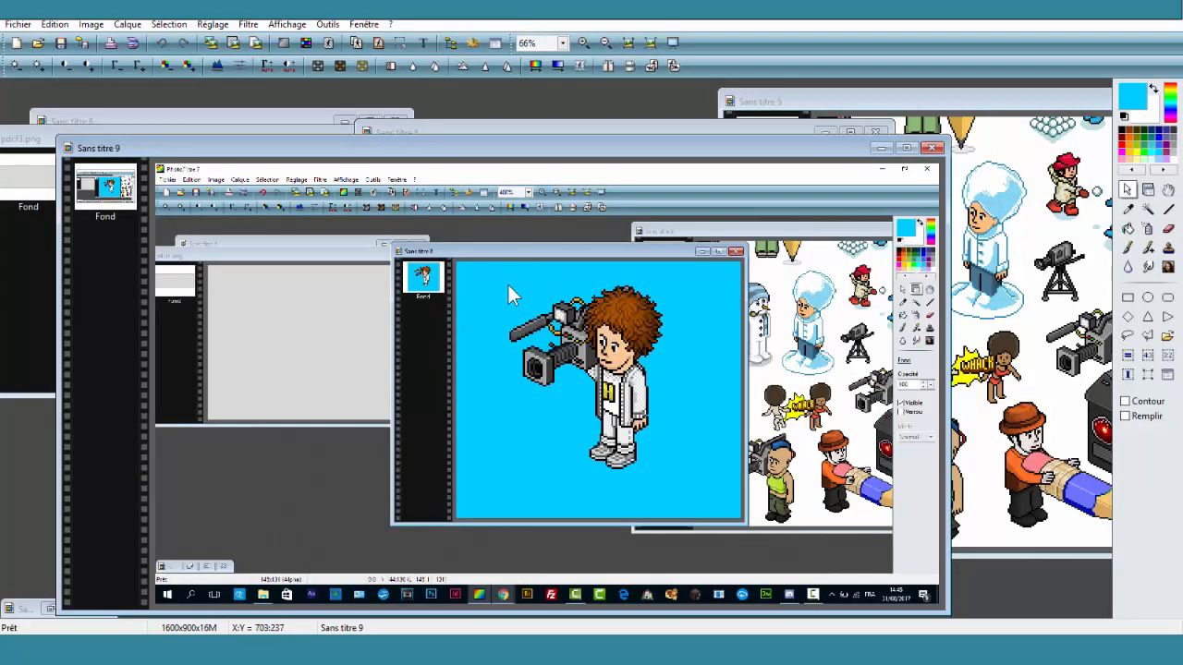
left_click_drag(508, 284, 689, 490)
right_click(596, 337)
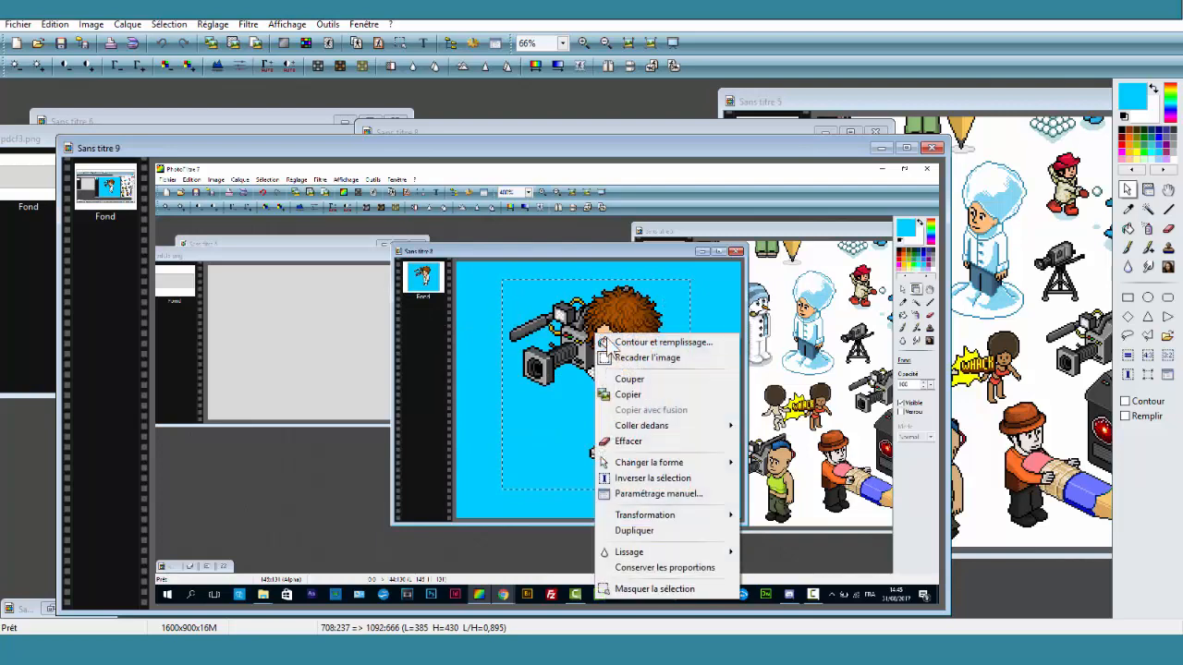
left_click(642, 358)
Step: Make the cropped capture's bright blue background transparent with a tolerance of 30
left_click(17, 25)
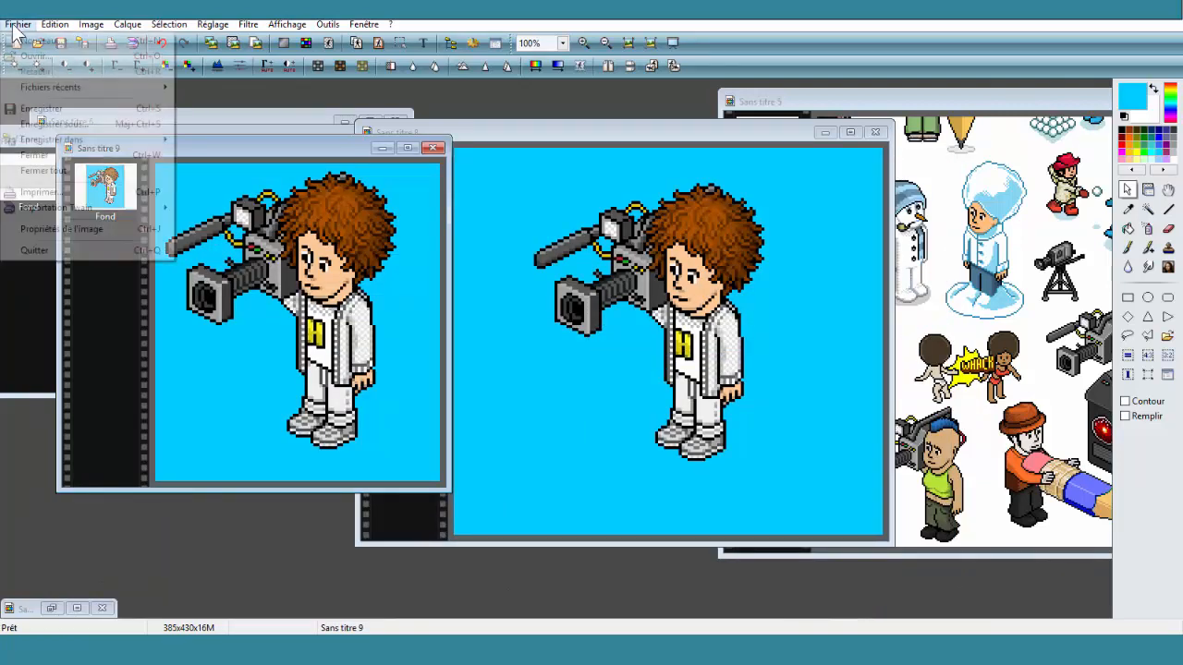
mouse_move(43, 31)
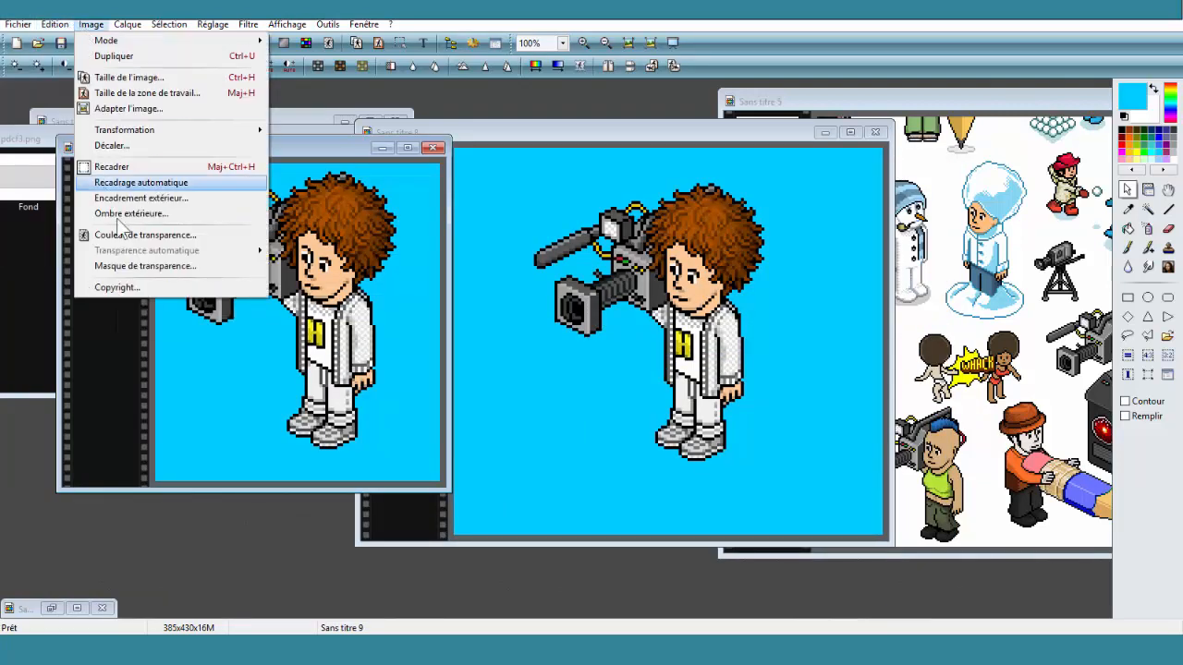
left_click(120, 235)
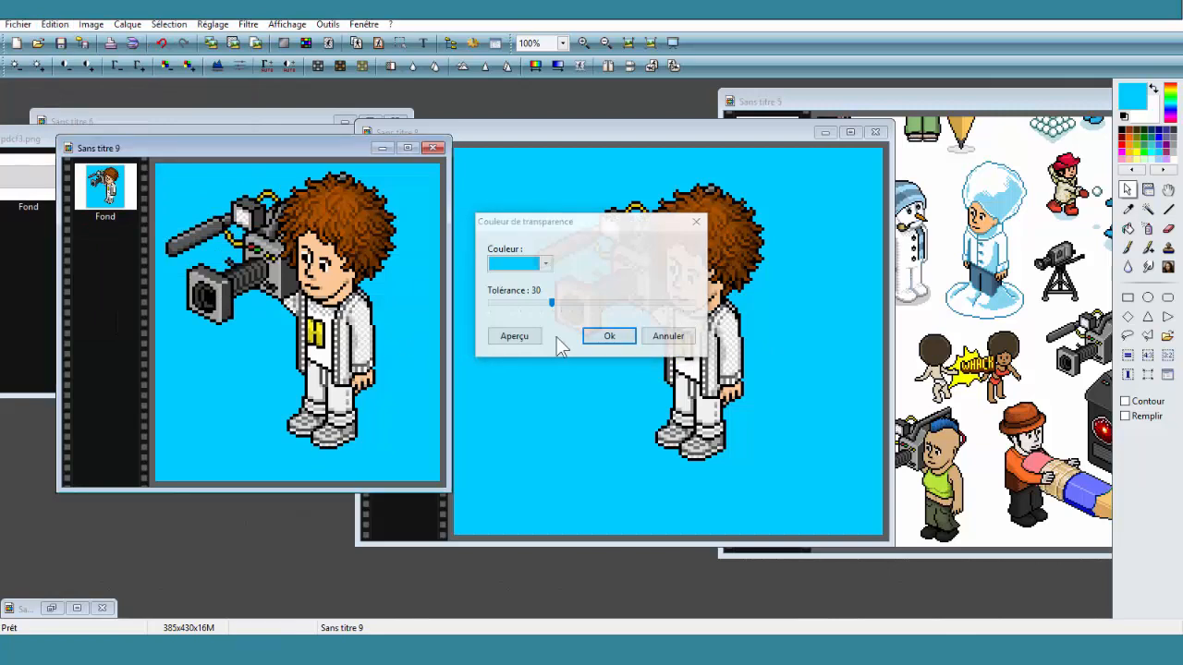
left_click(607, 338)
Step: Copy the transparent avatar, paste it as a layer into pdcf3.png and move it to the banner's right side
right_click(368, 292)
right_click(328, 289)
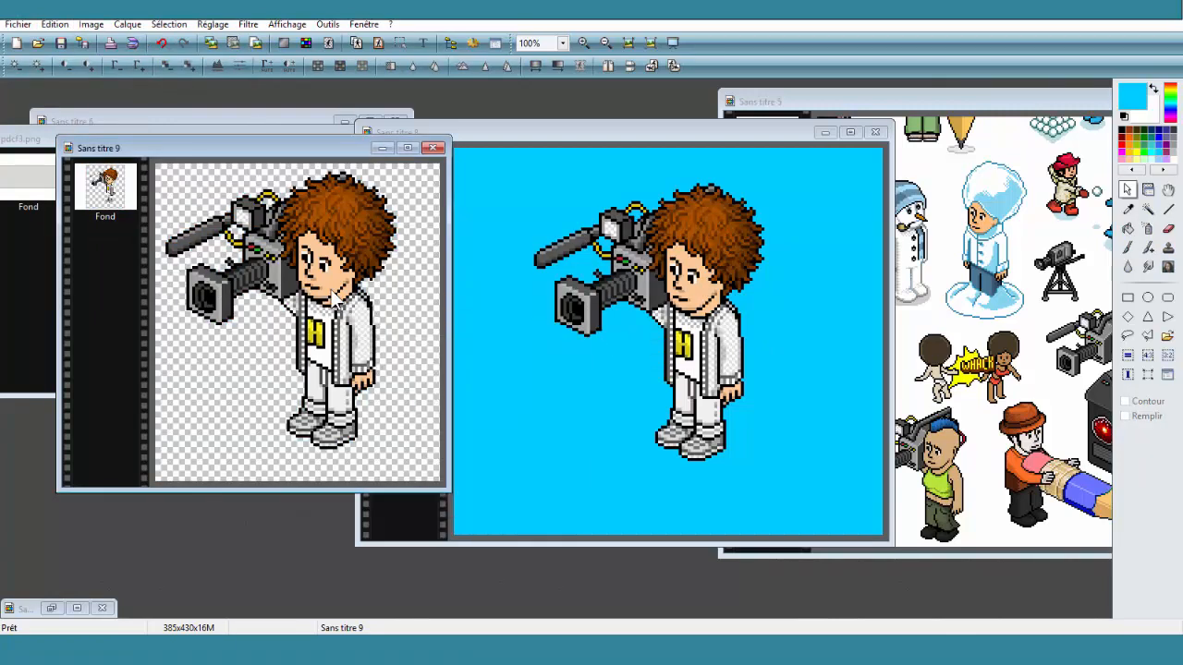
left_click(401, 355)
left_click(49, 283)
right_click(412, 237)
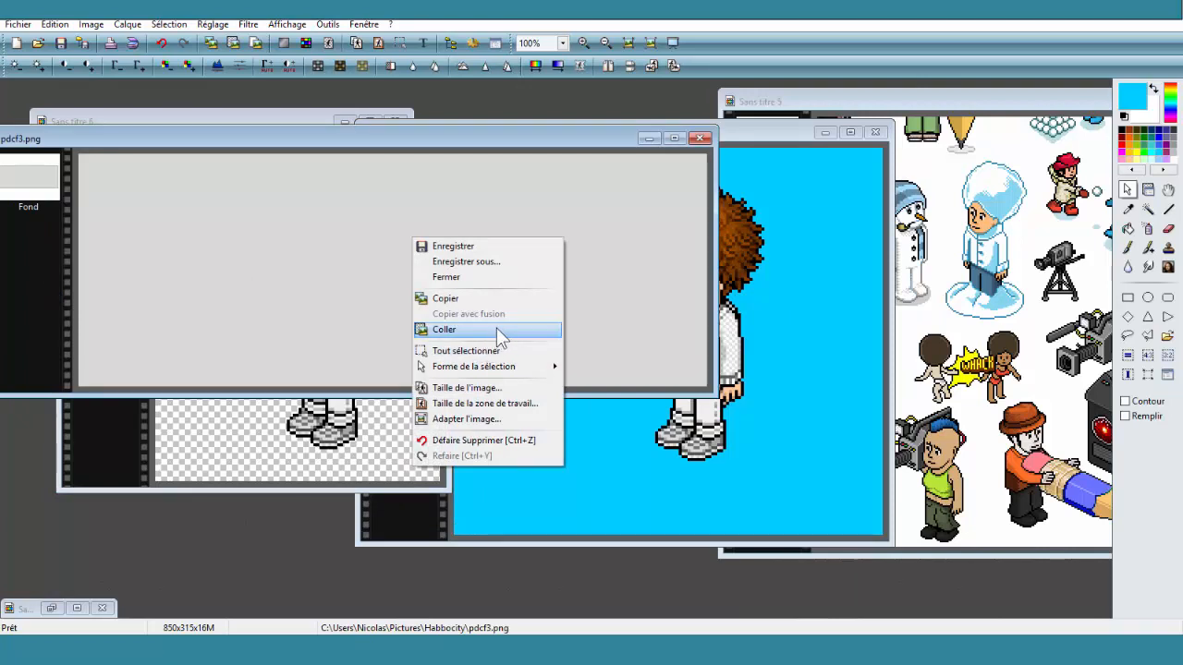
left_click(443, 329)
left_click_drag(405, 326, 617, 315)
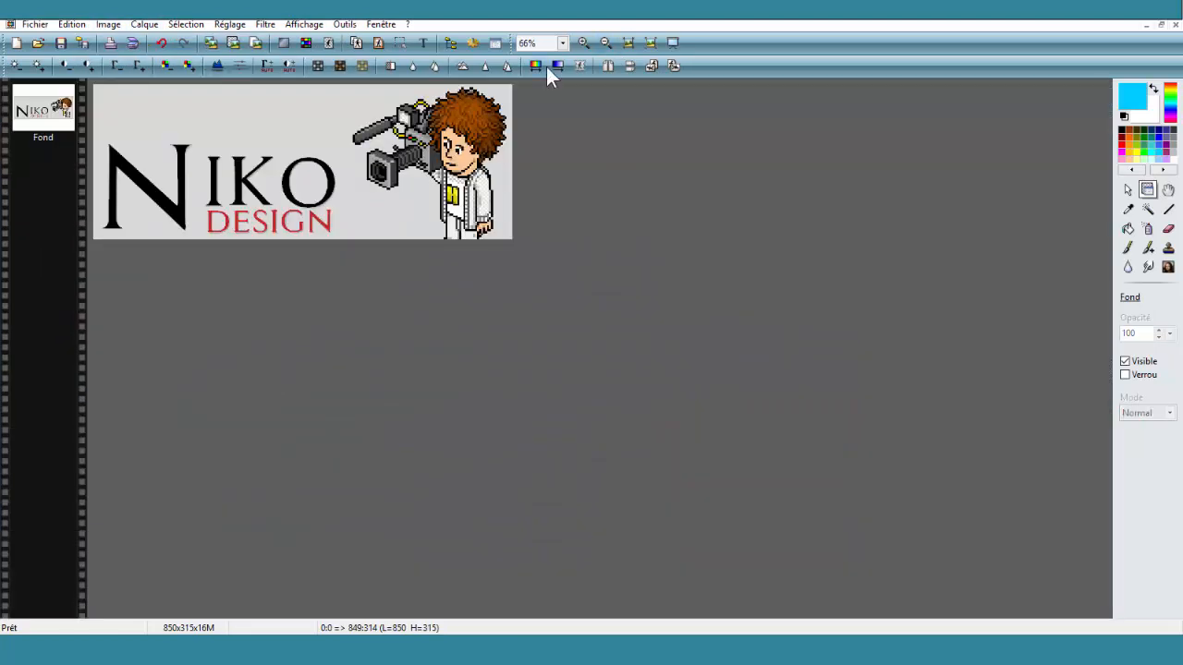
Step: Examine the finished banner up close, undoing and redoing its last change for comparison
left_click(583, 43)
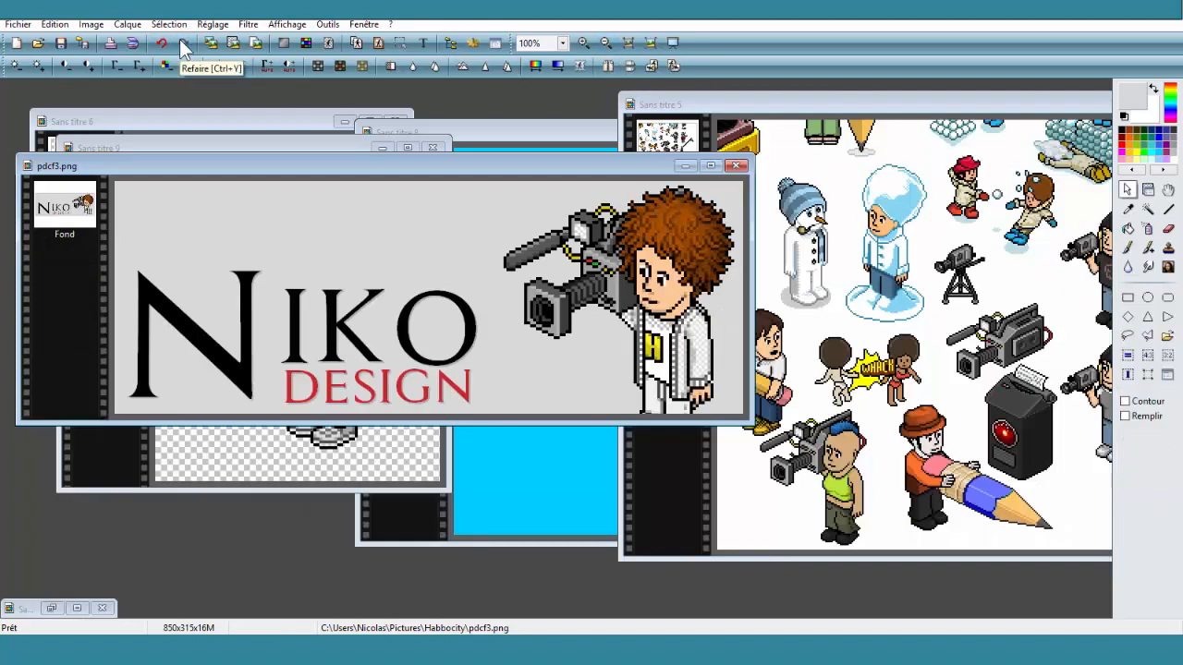
left_click(162, 43)
left_click(183, 42)
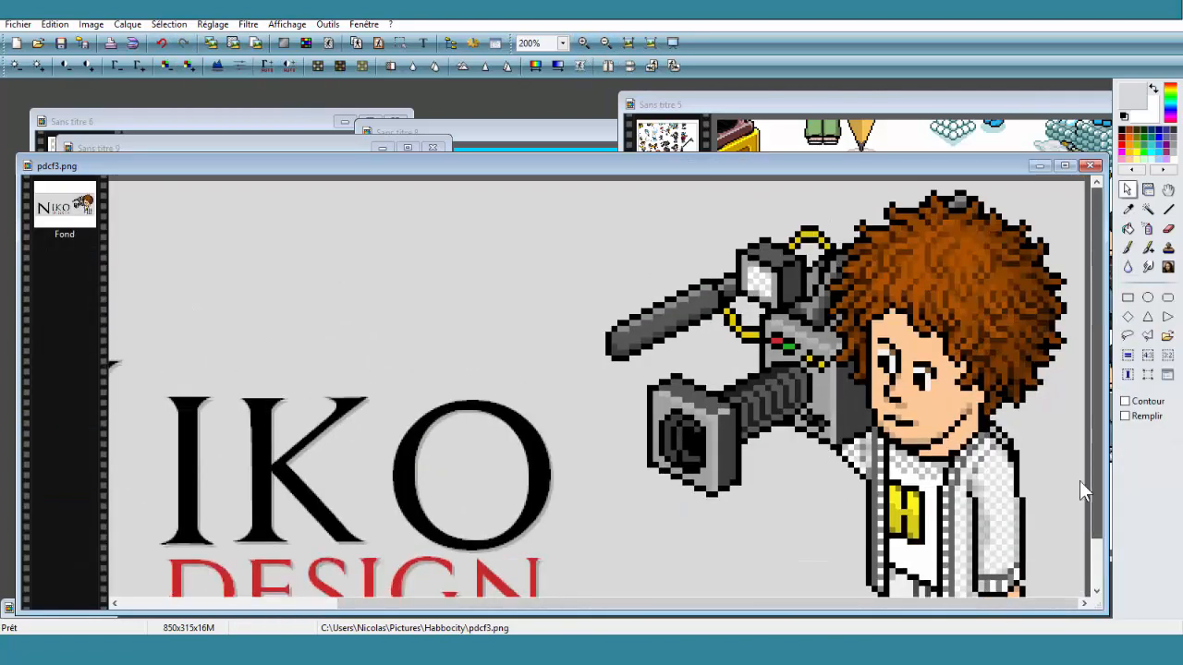